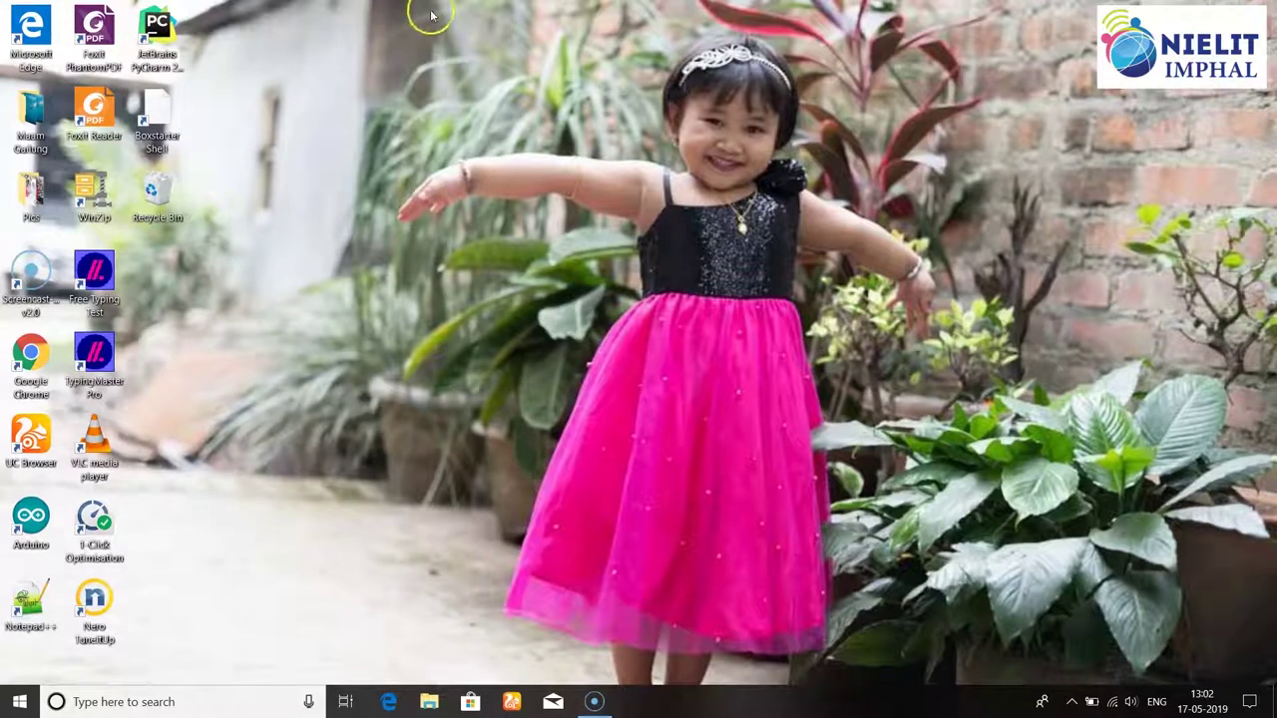
# - Unlock the taskbar so that it can be moved
pyautogui.doubleClick(42, 149)
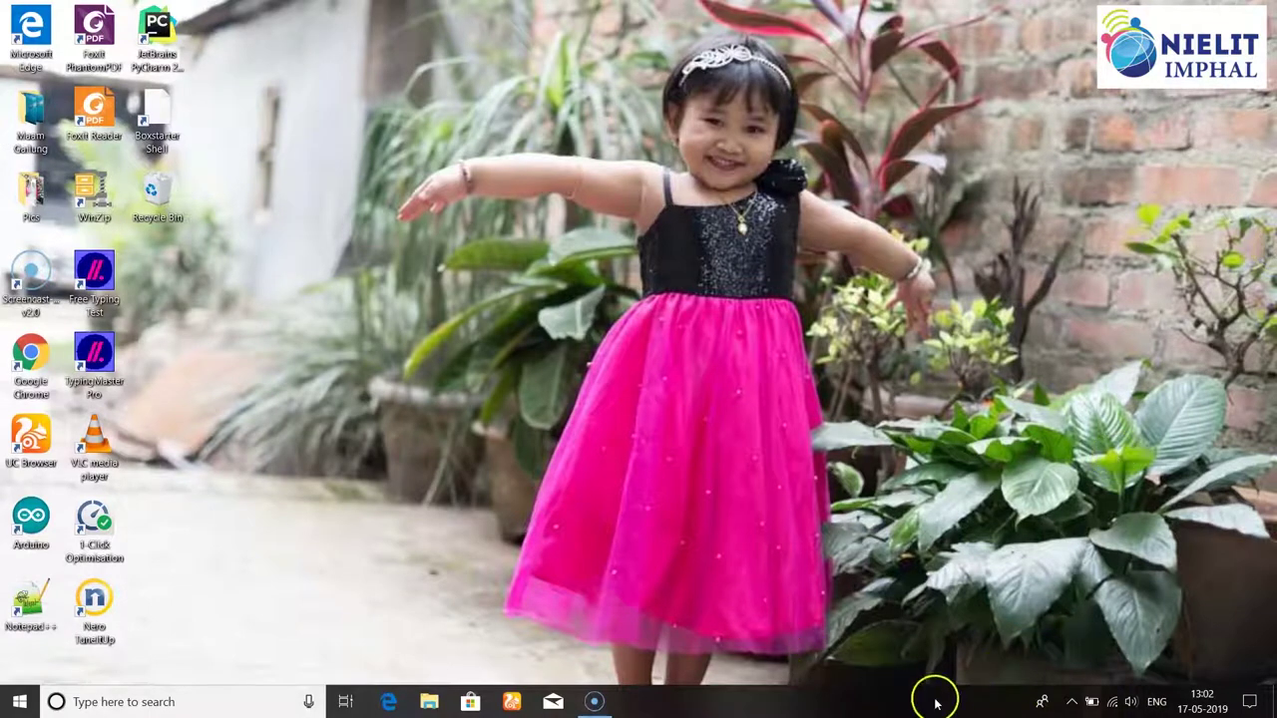
pyautogui.rightClick(761, 709)
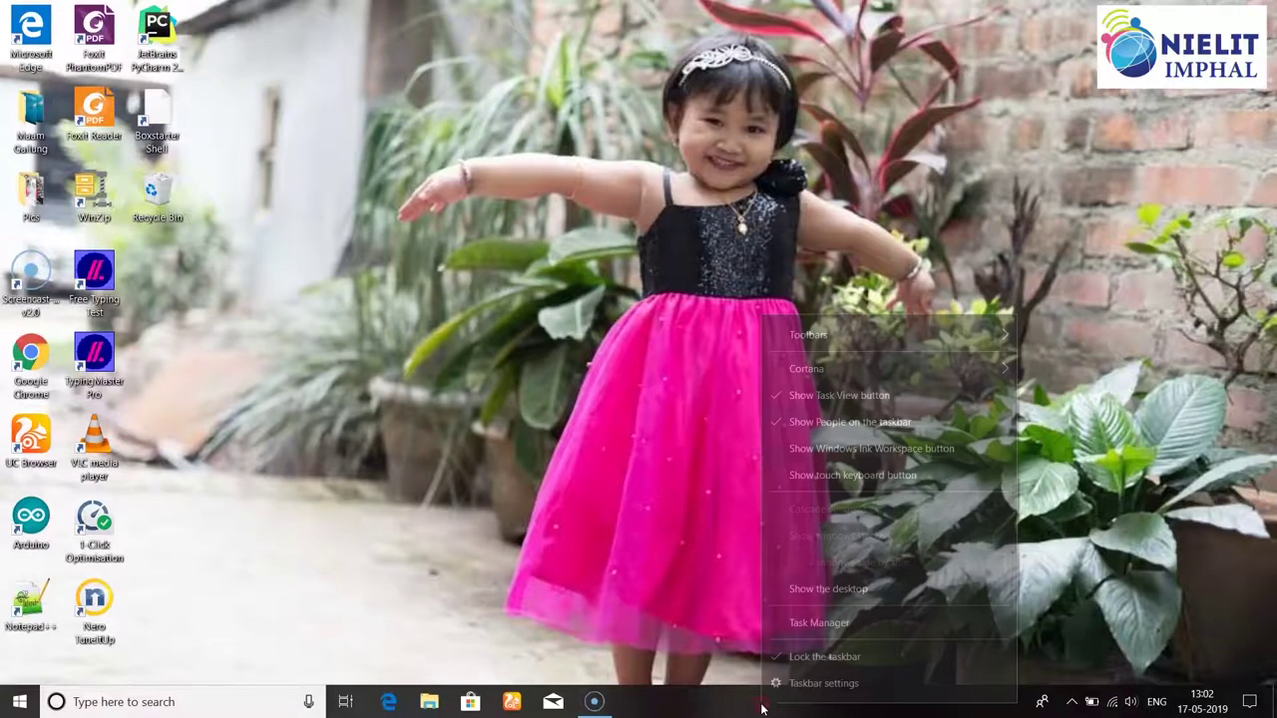
pyautogui.click(803, 663)
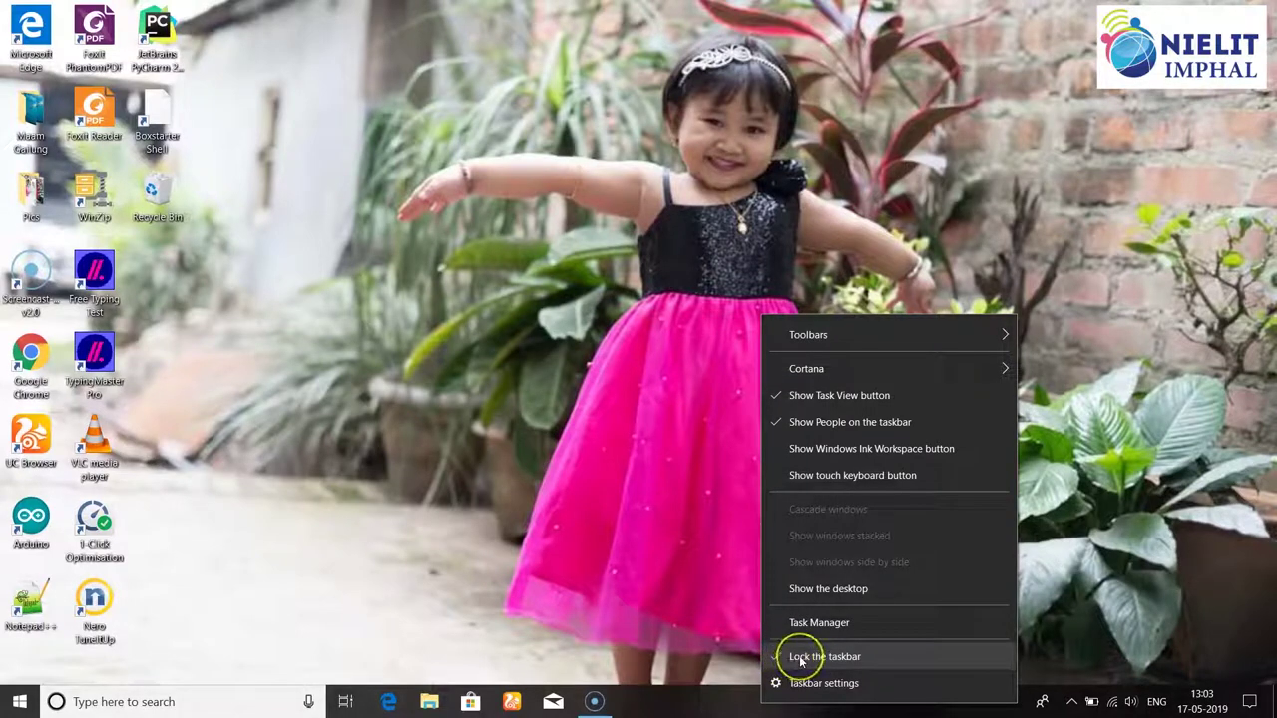
pyautogui.click(799, 655)
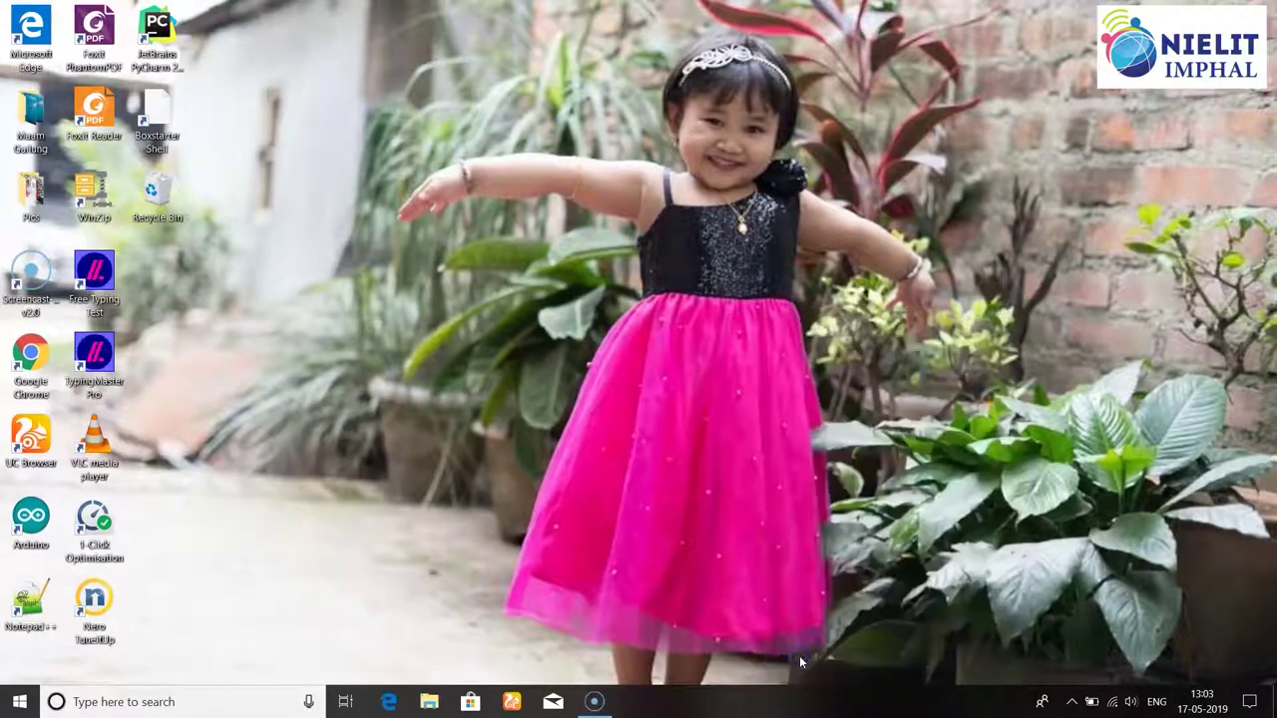
# - Move the taskbar to the right, top and left edges of the desktop in turn, and return it to the bottom edge
pyautogui.click(1087, 564)
pyautogui.click(768, 700)
pyautogui.moveTo(827, 640); pyautogui.dragTo(1145, 533)
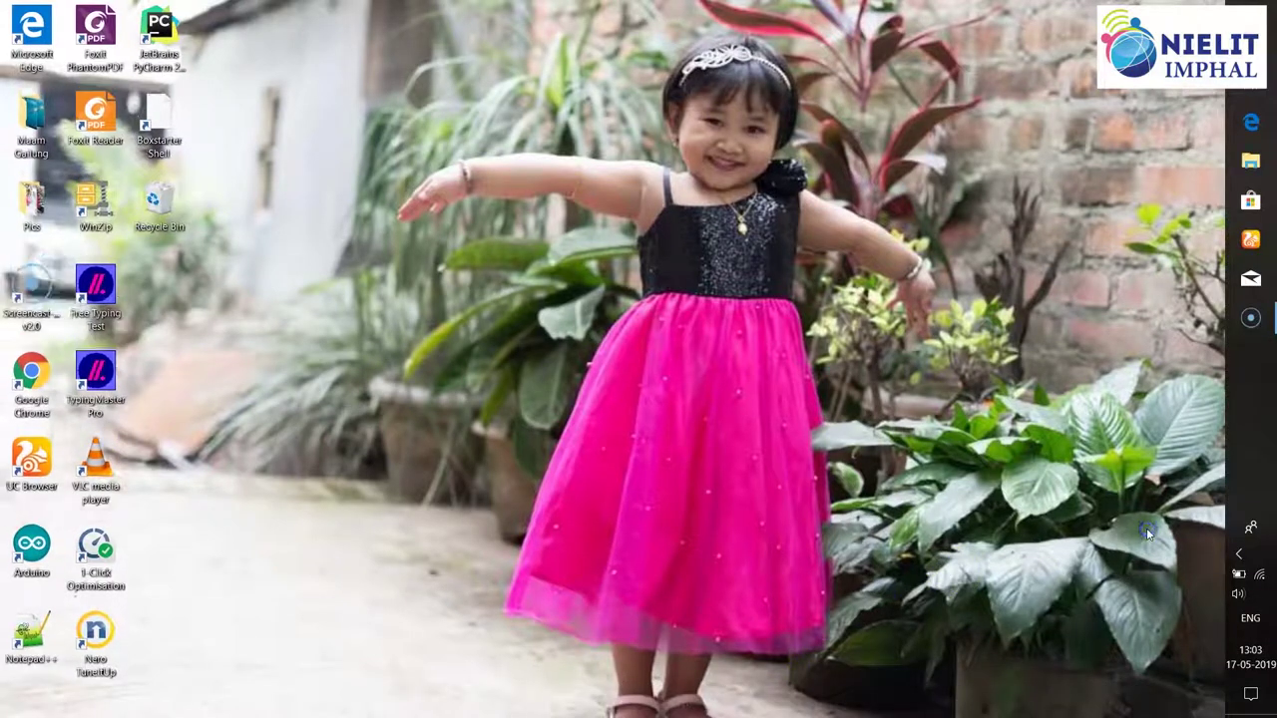
pyautogui.moveTo(1231, 433); pyautogui.dragTo(891, 61)
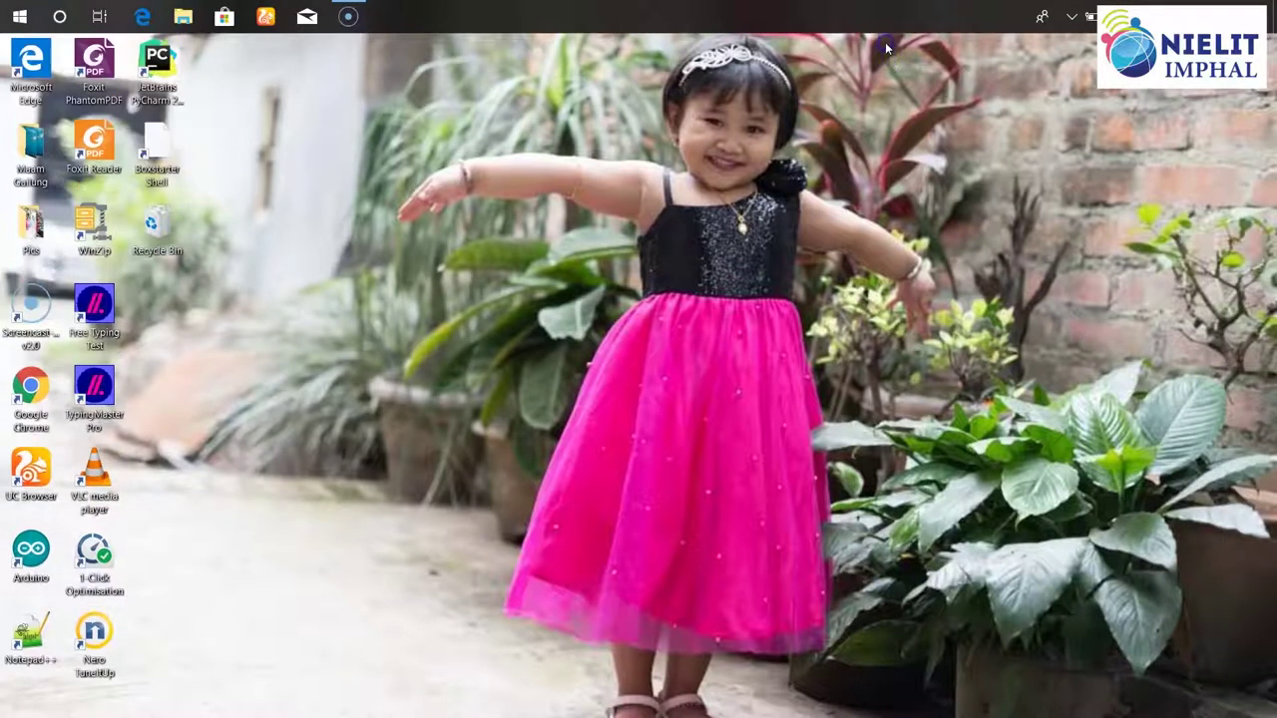
pyautogui.moveTo(880, 21); pyautogui.dragTo(54, 496)
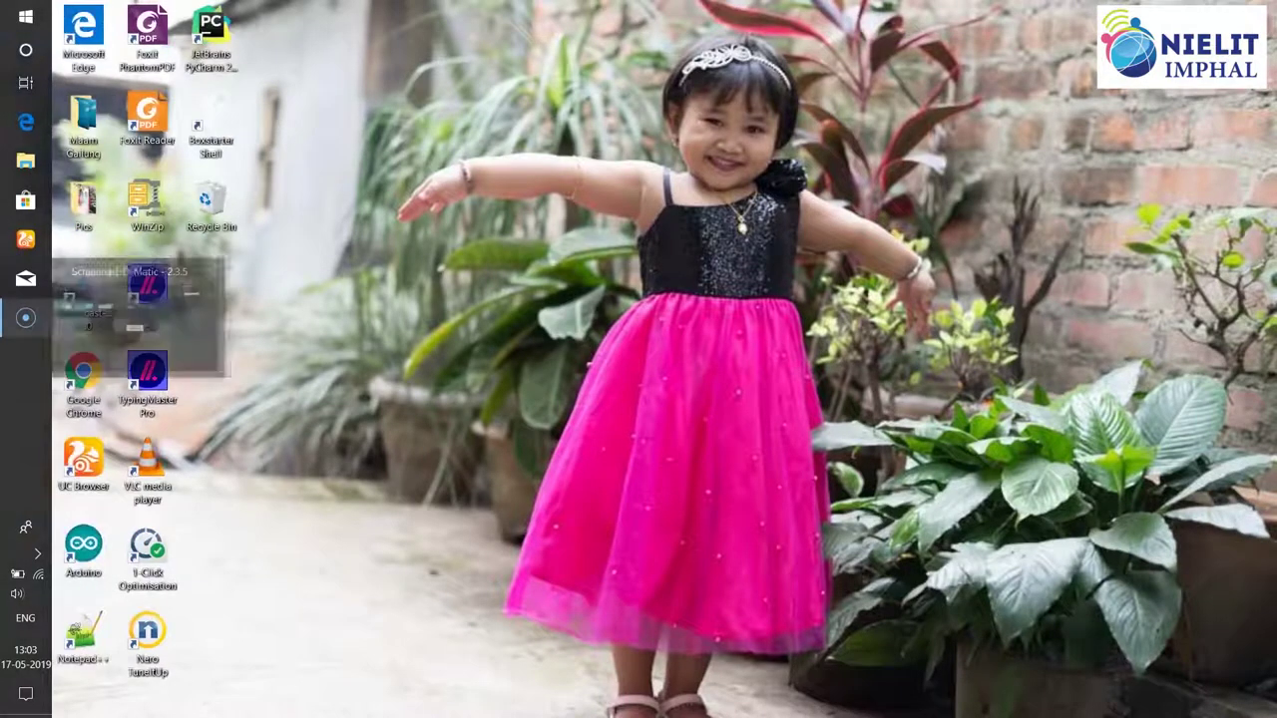
pyautogui.moveTo(20, 335); pyautogui.dragTo(628, 648)
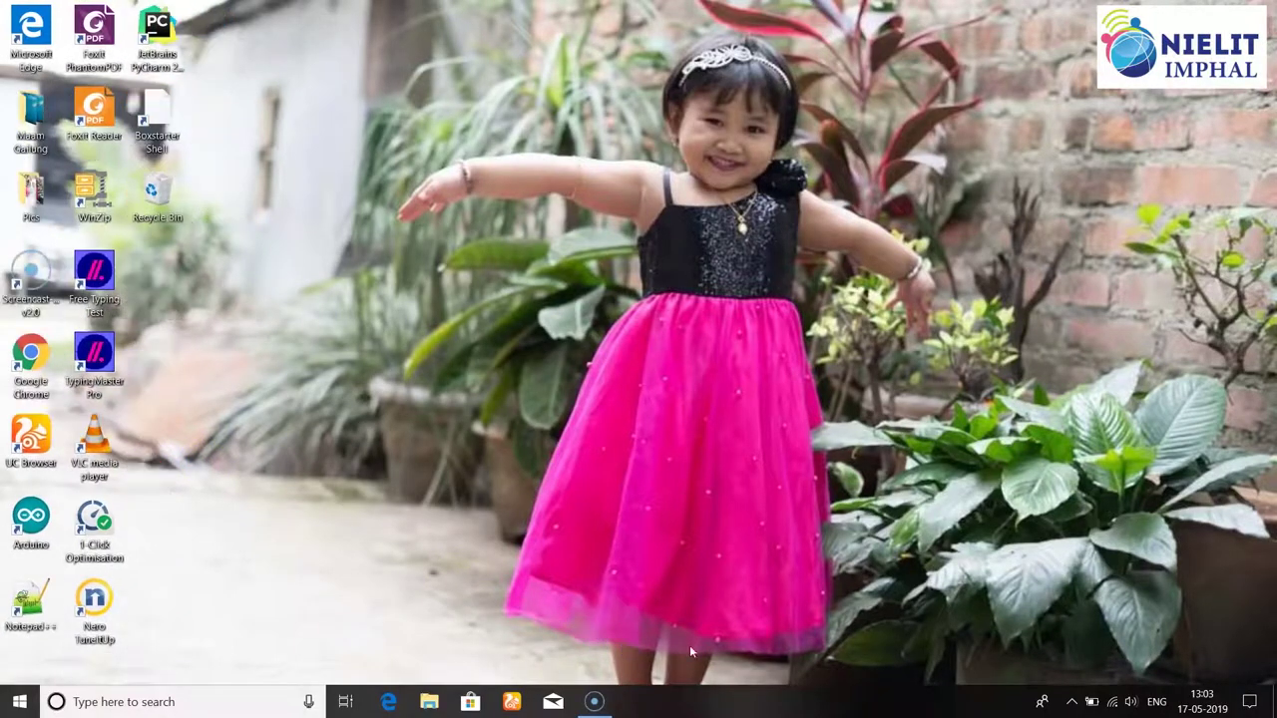
# - Lock the taskbar in place at the bottom edge of the desktop
pyautogui.rightClick(826, 698)
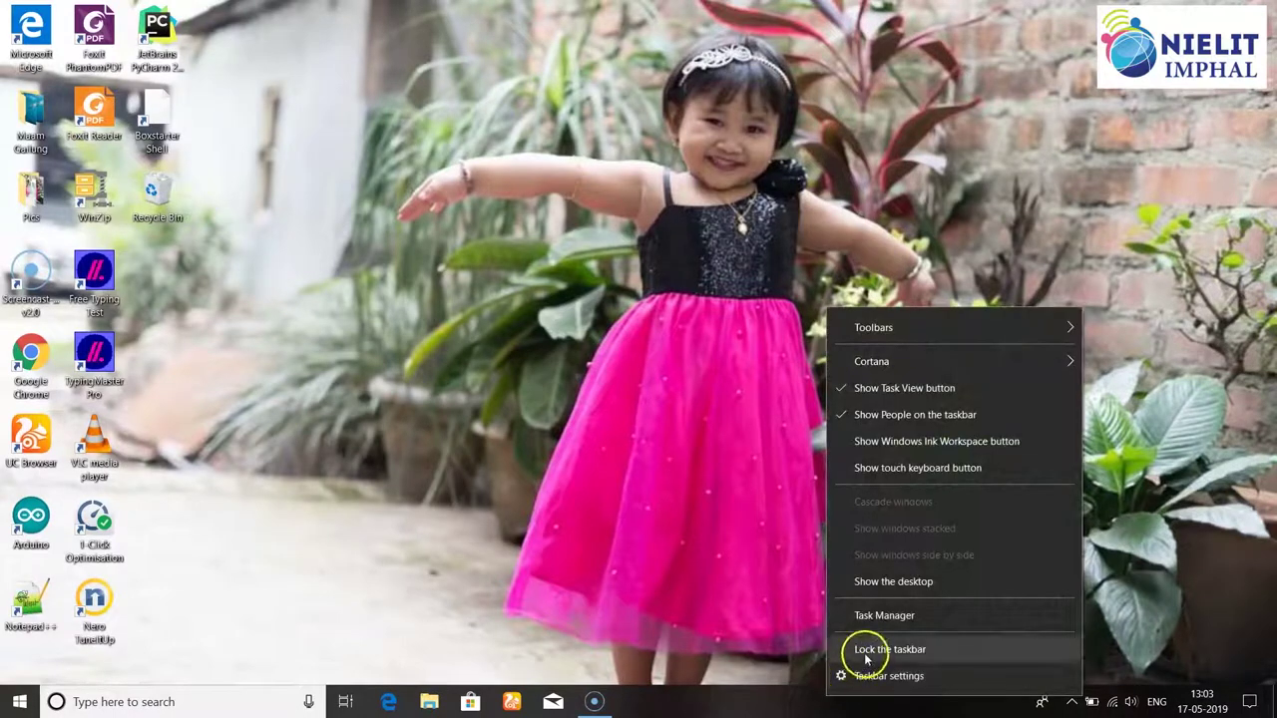
pyautogui.click(840, 649)
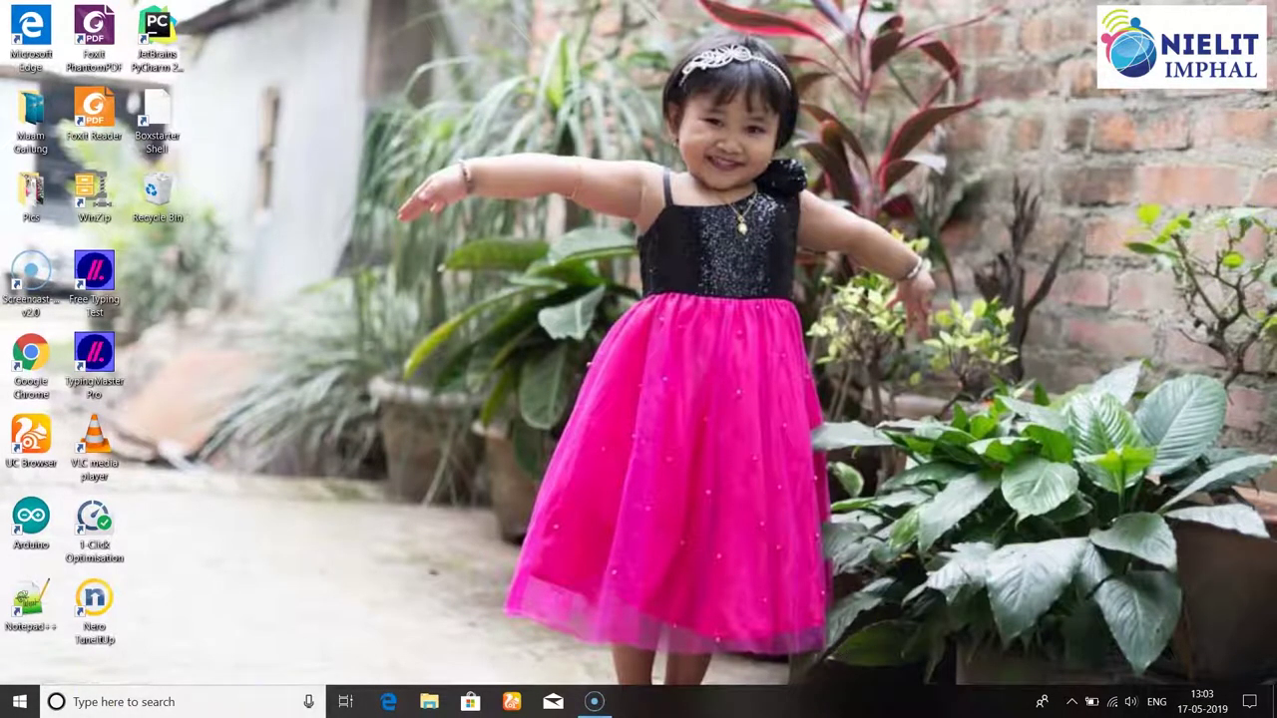
pyautogui.click(680, 710)
# - Open the desktop folder above Pics and Google Chrome, minimizing each window after it opens
pyautogui.doubleClick(32, 118)
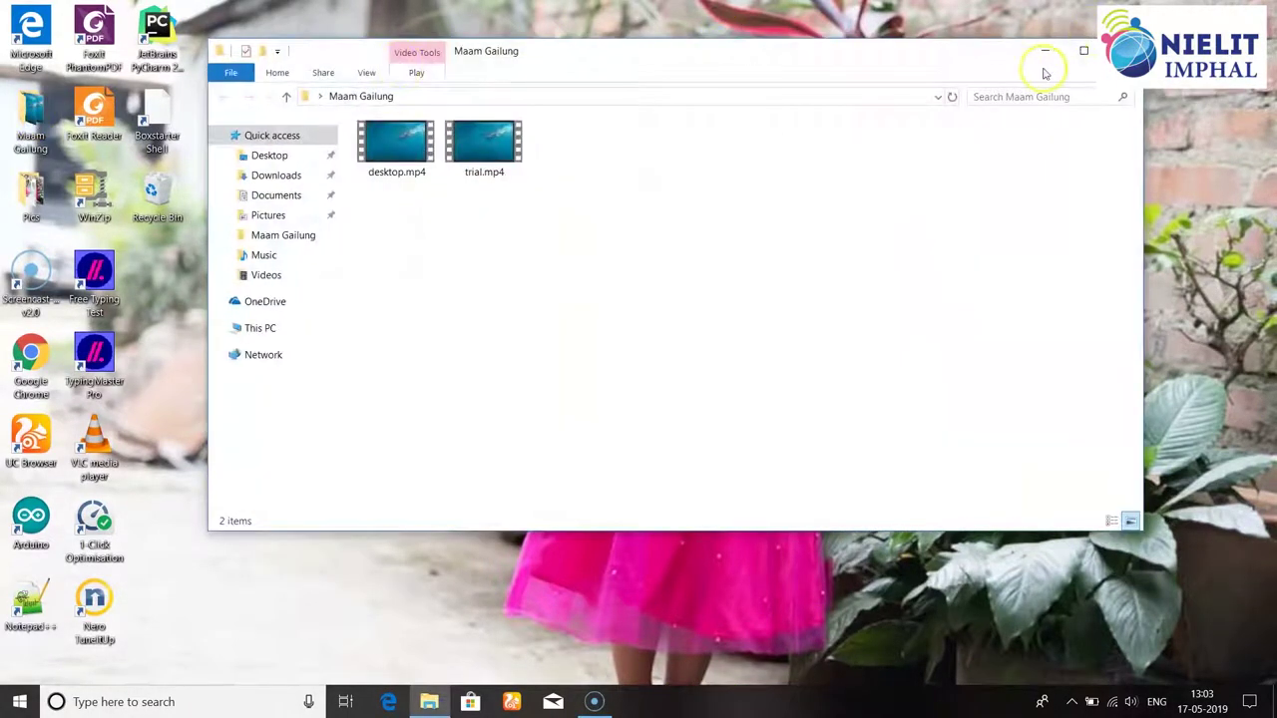
pyautogui.click(1045, 51)
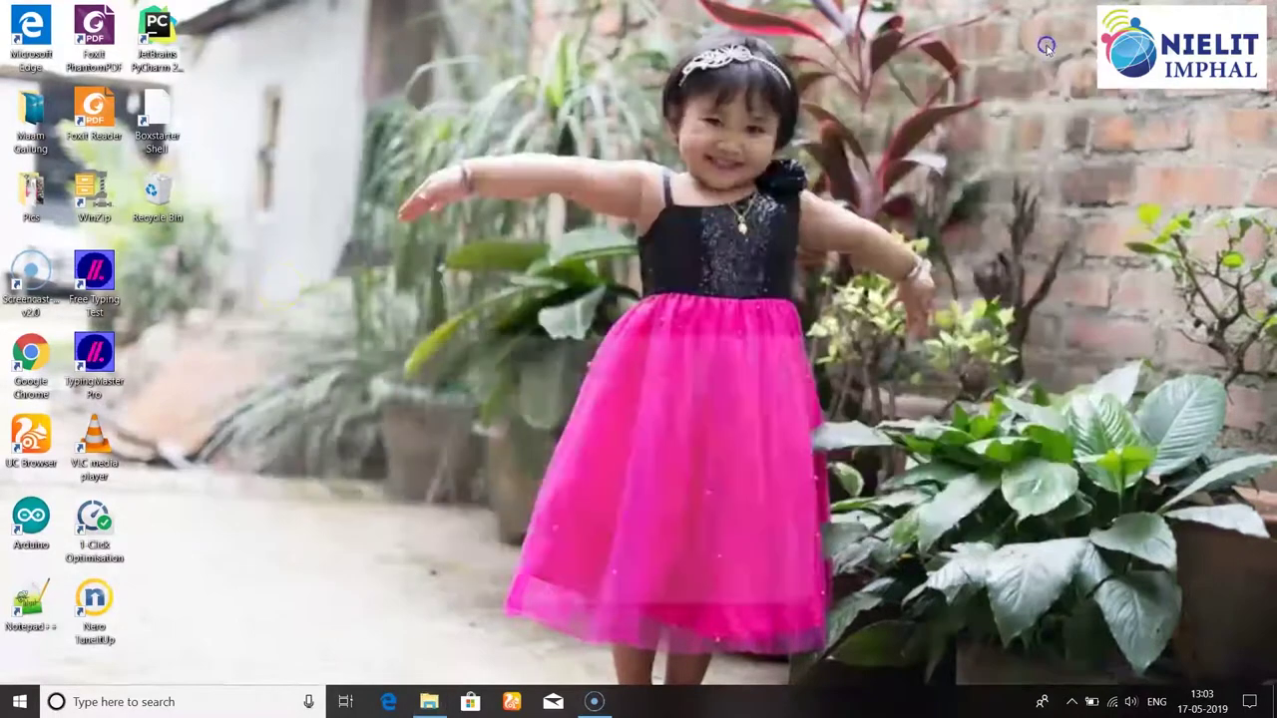
pyautogui.click(31, 354)
pyautogui.doubleClick(30, 354)
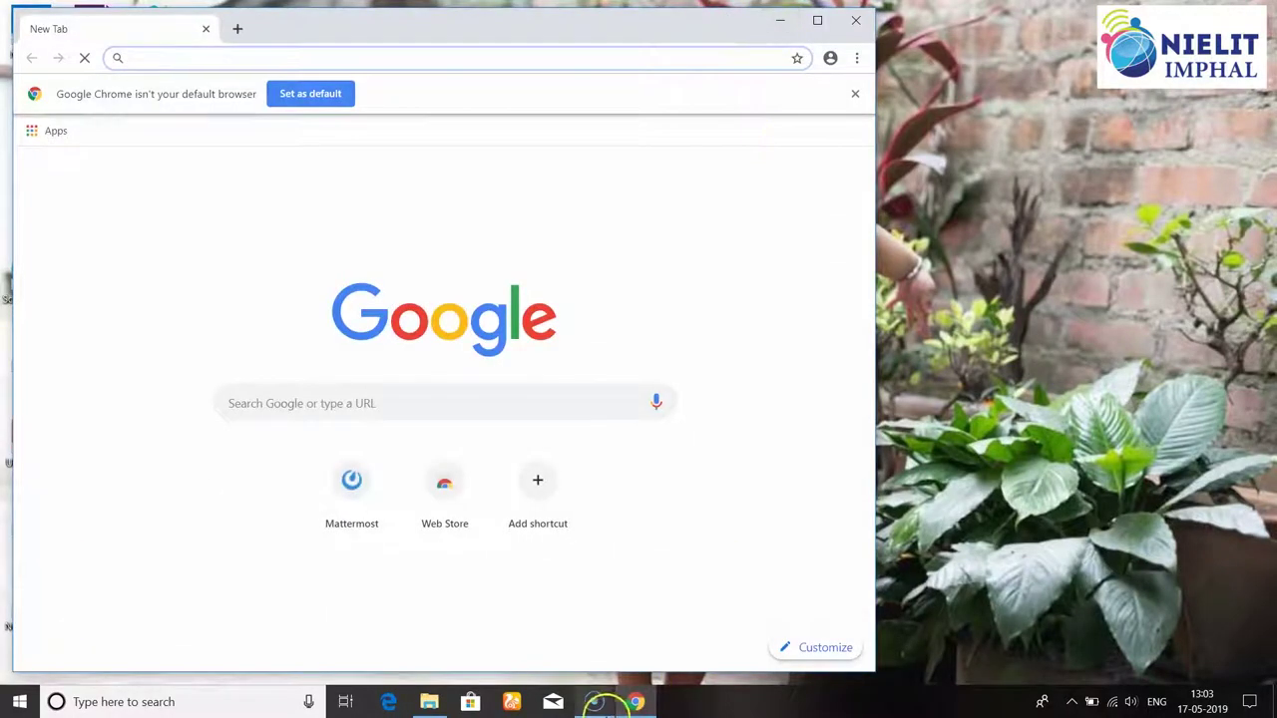
pyautogui.moveTo(639, 701)
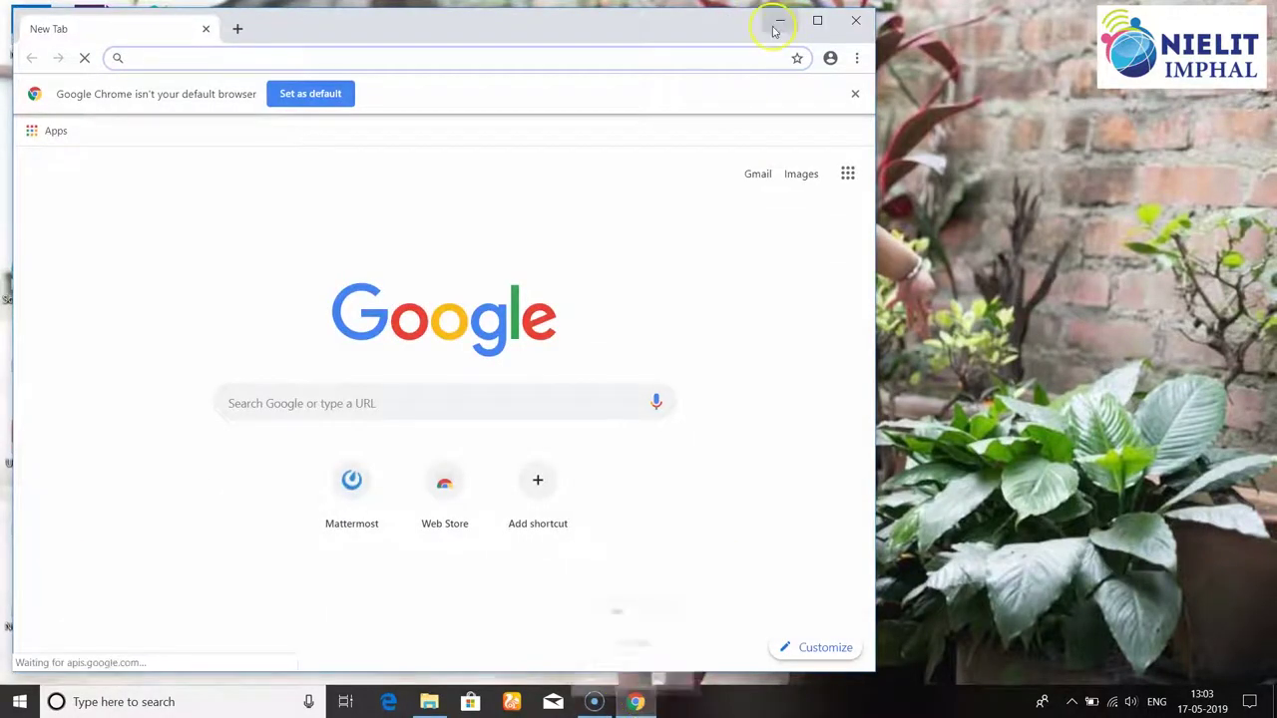
pyautogui.click(779, 20)
# - Restore the minimized Chrome window and move it away from the corner so the desktop icons are uncovered
pyautogui.moveTo(637, 703)
pyautogui.click(637, 703)
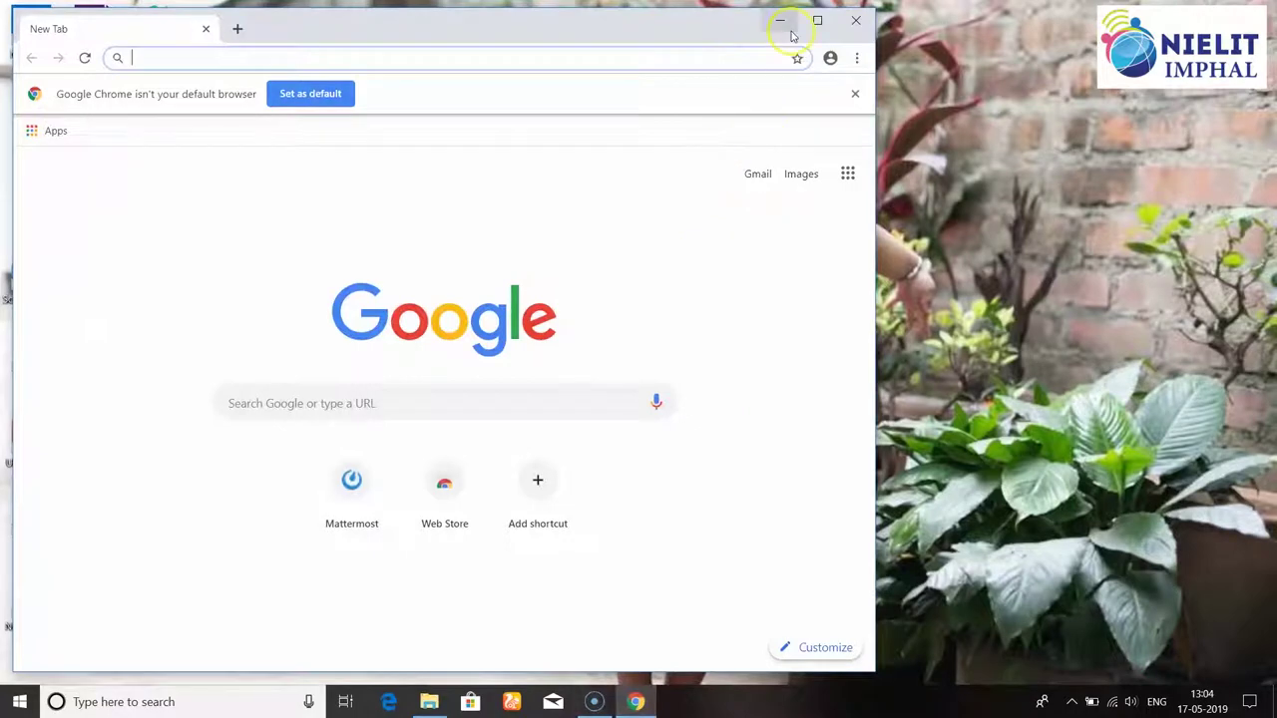
pyautogui.moveTo(666, 29); pyautogui.dragTo(784, 46)
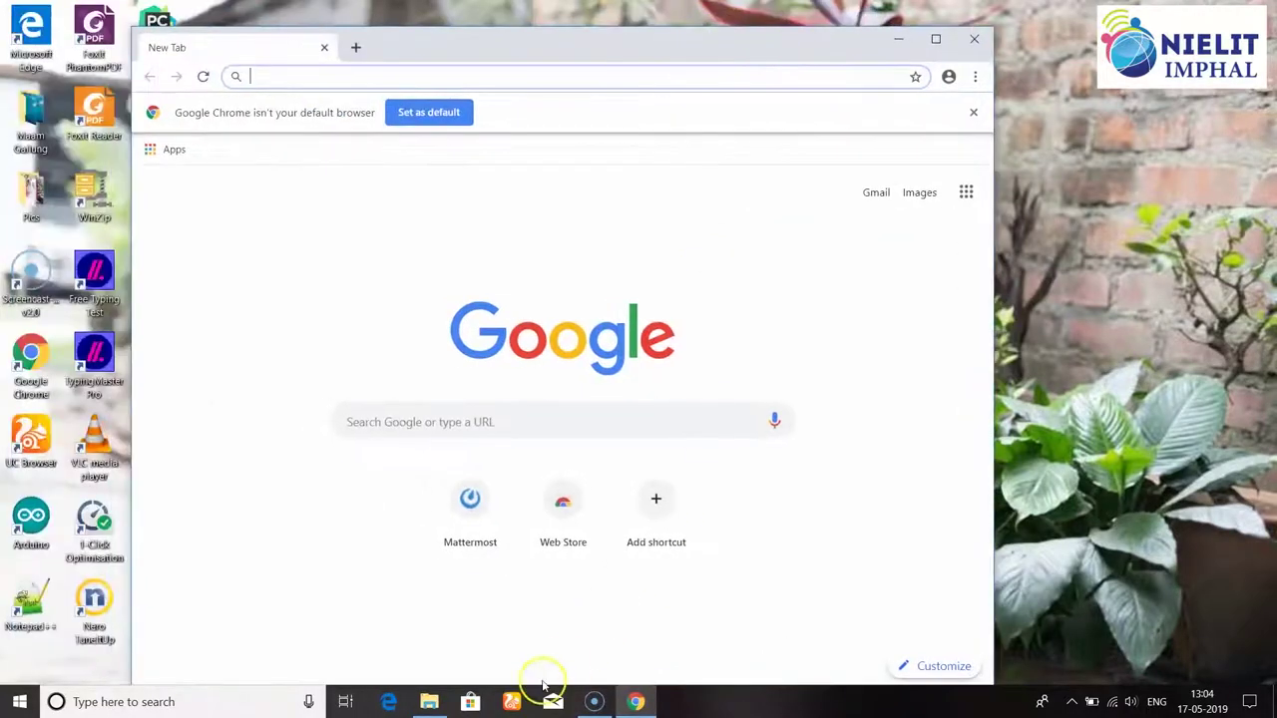
# - Bring the folder window with the two videos to the front, and switch back to the Chrome window
pyautogui.click(429, 702)
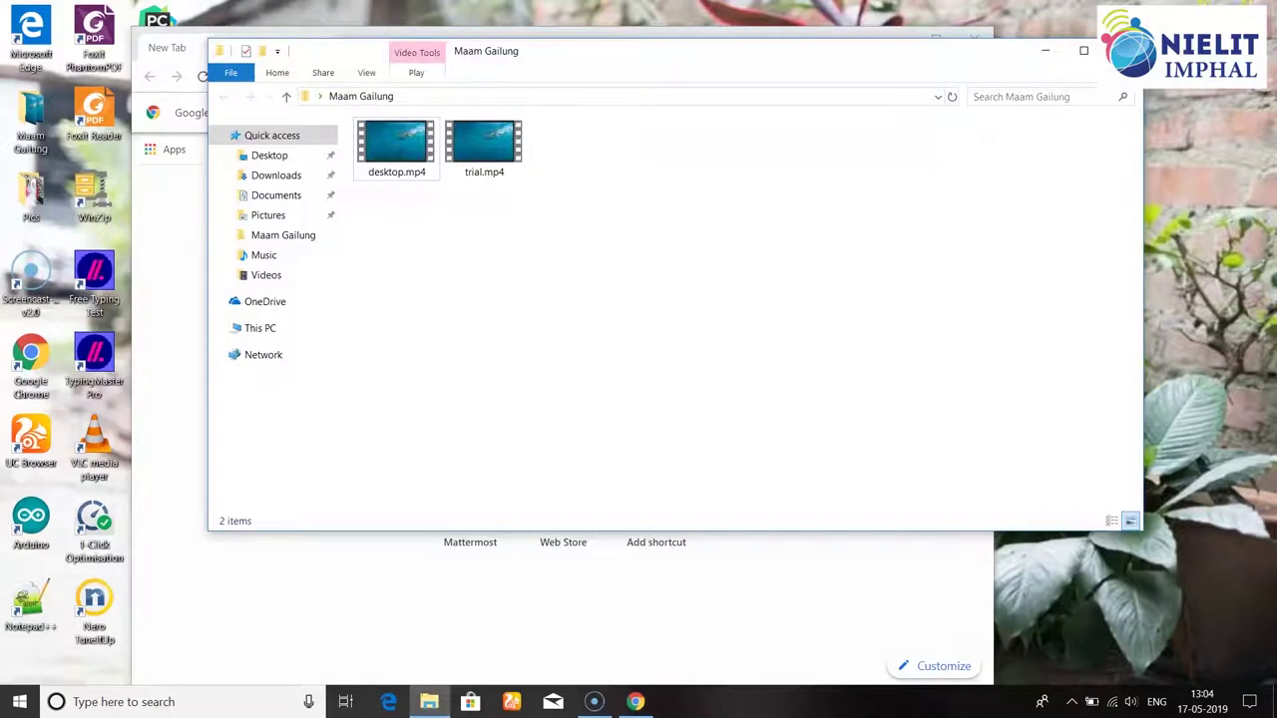
pyautogui.moveTo(641, 706)
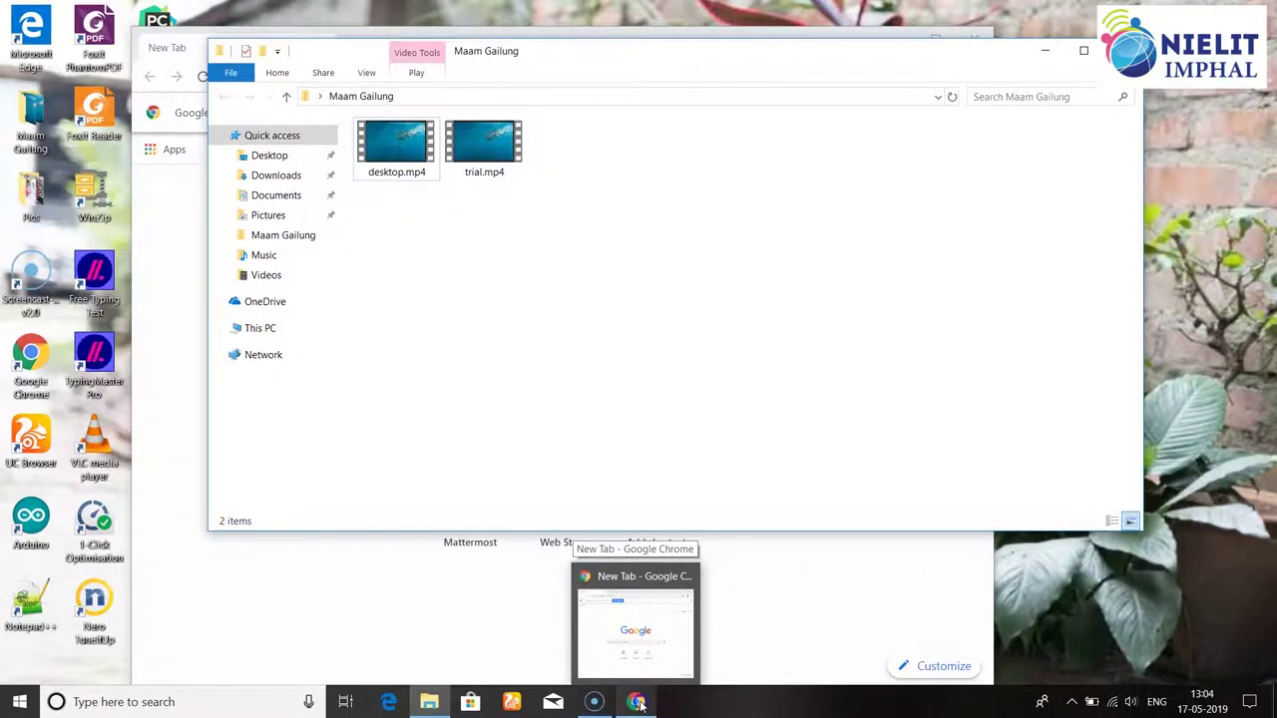
pyautogui.click(641, 703)
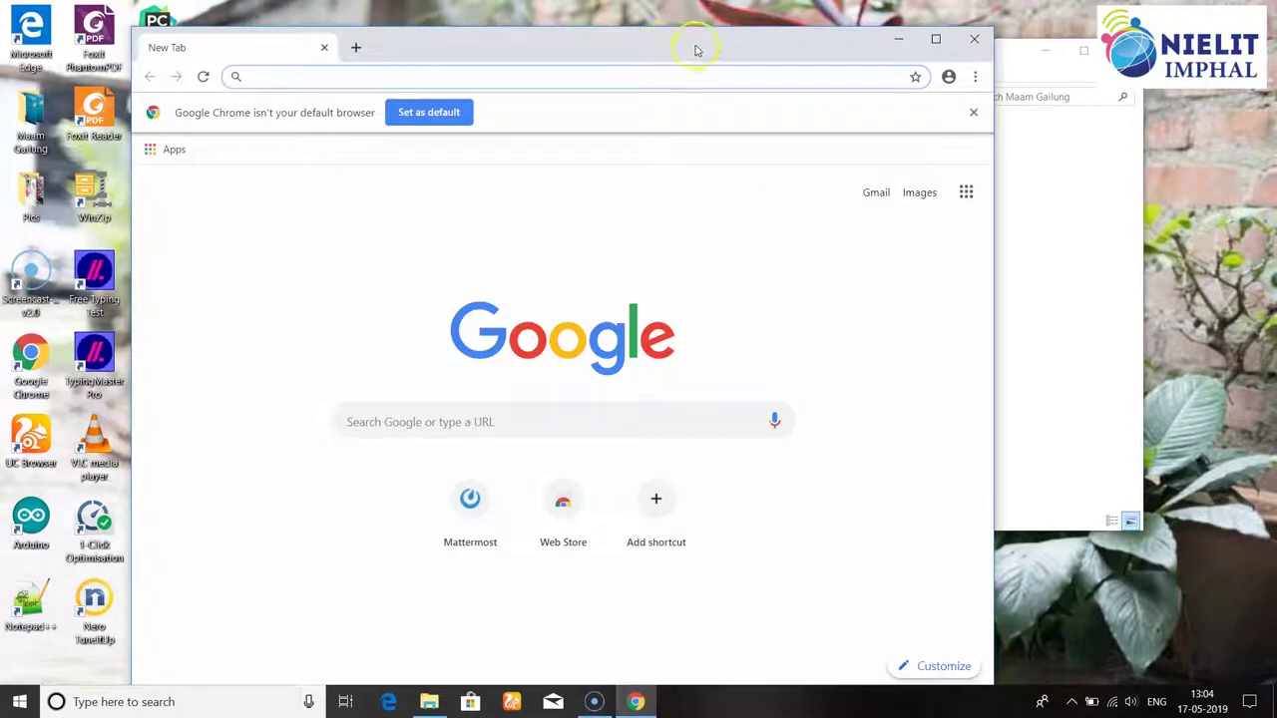
# - Minimize the Chrome window and the folder window to clear the desktop
pyautogui.click(879, 40)
pyautogui.click(896, 40)
pyautogui.click(1046, 50)
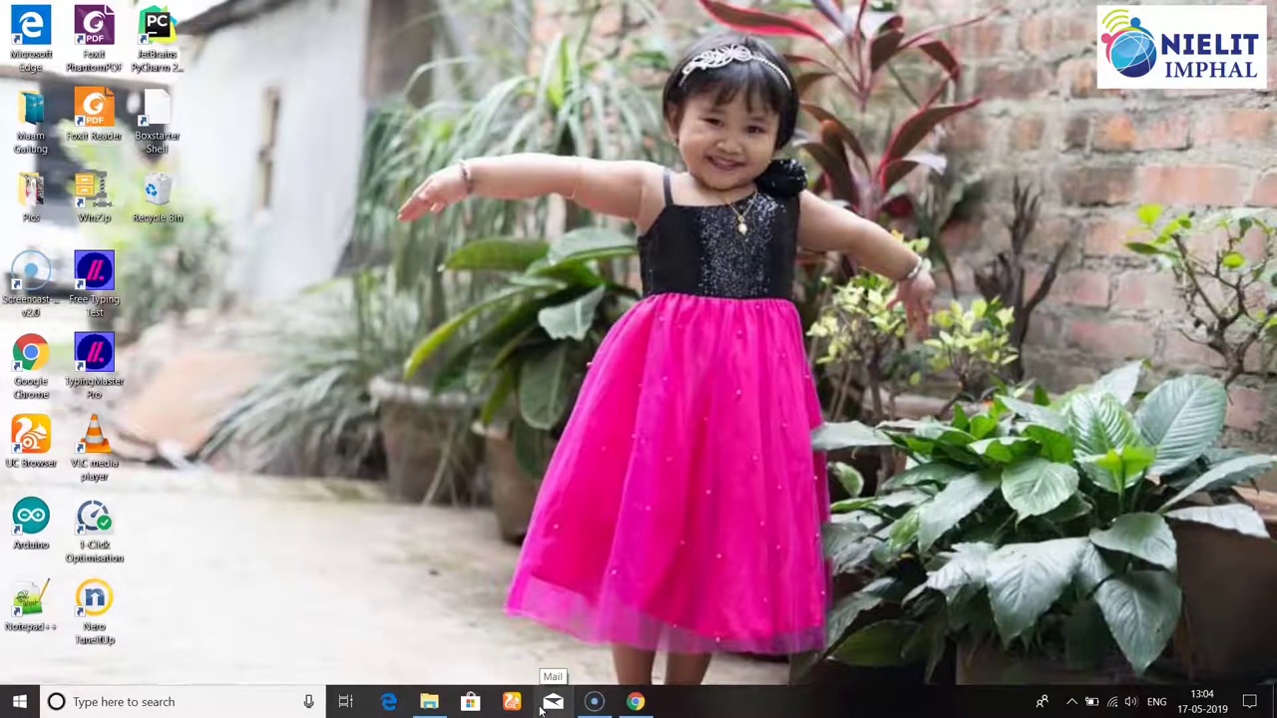
# - Switch from the desktop to the minimized Chrome window by cycling past the folder window
pyautogui.hotkey('alt', 'Tab')
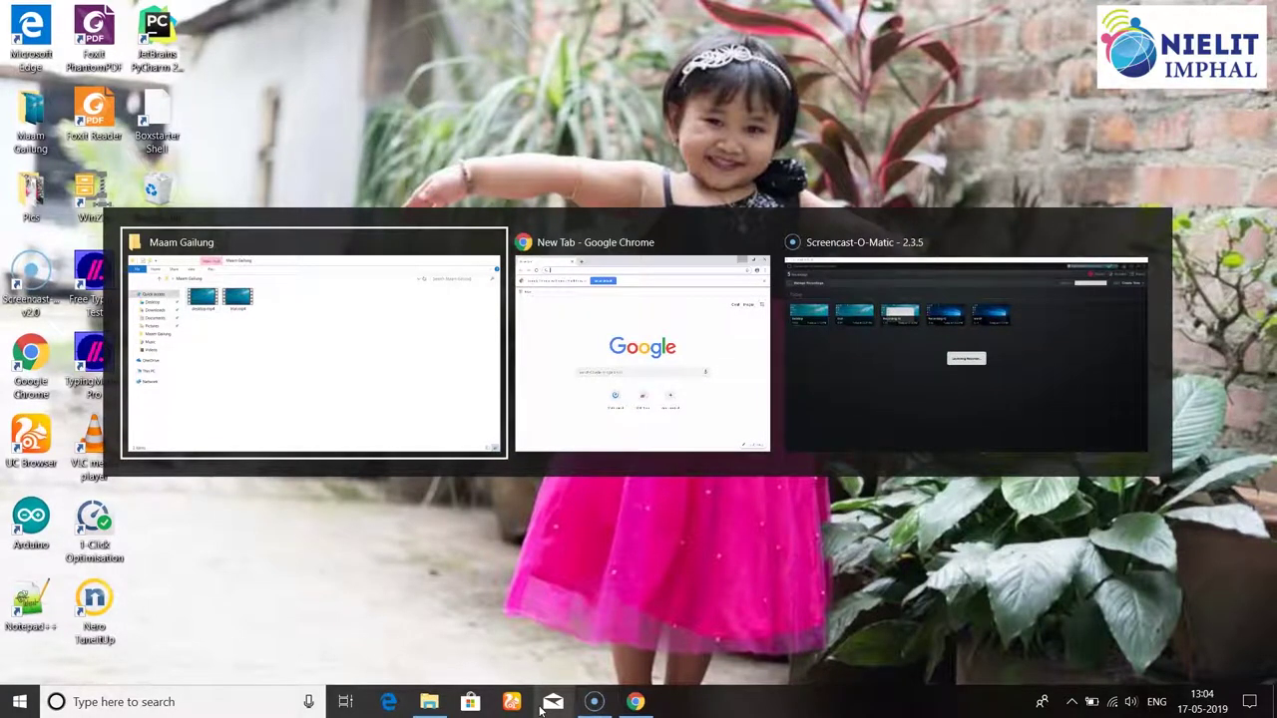
pyautogui.hotkey('alt', 'Tab')
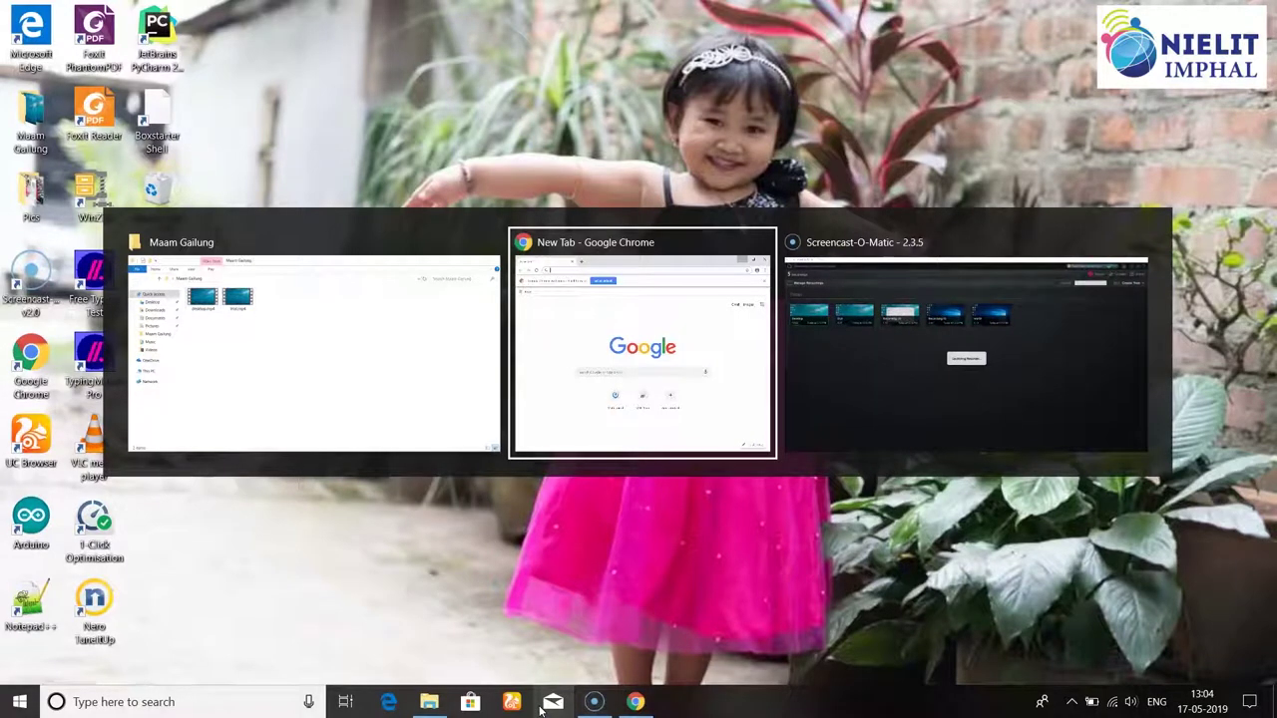
pyautogui.press('alt')
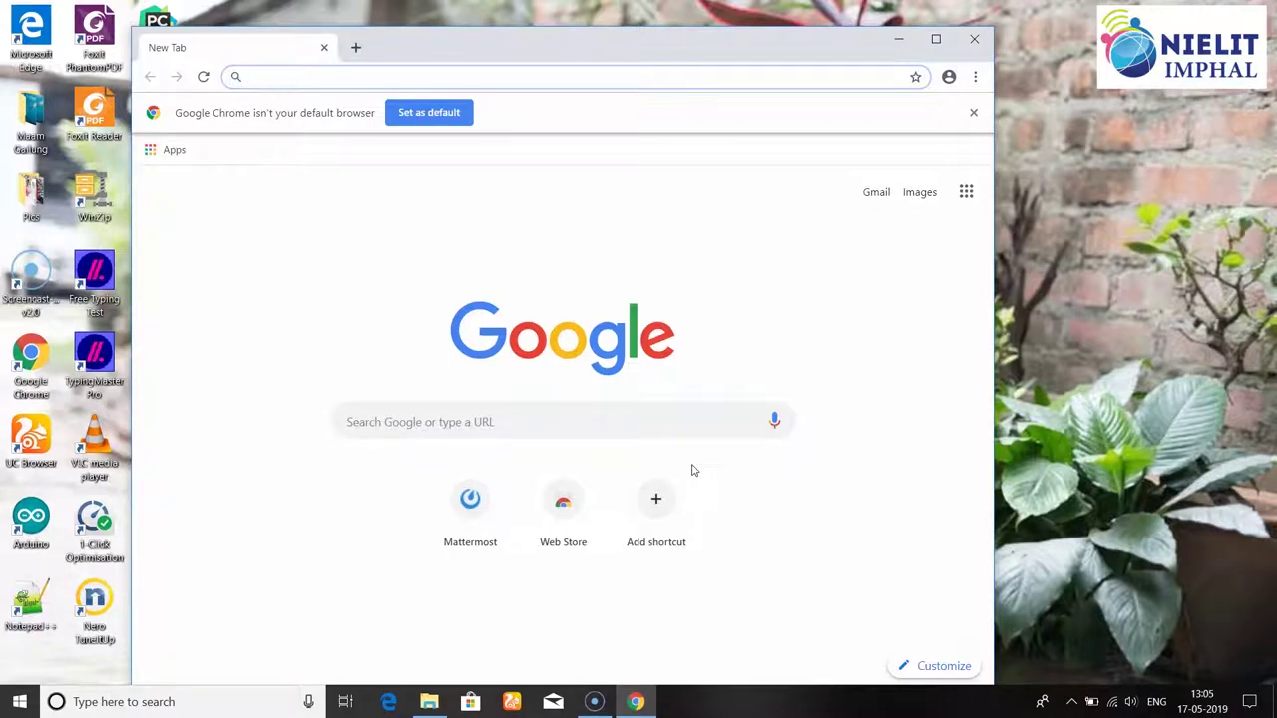
# - Cycle through the open windows and switch to Screencast-O-Matic
pyautogui.hotkey('alt', 'Tab')
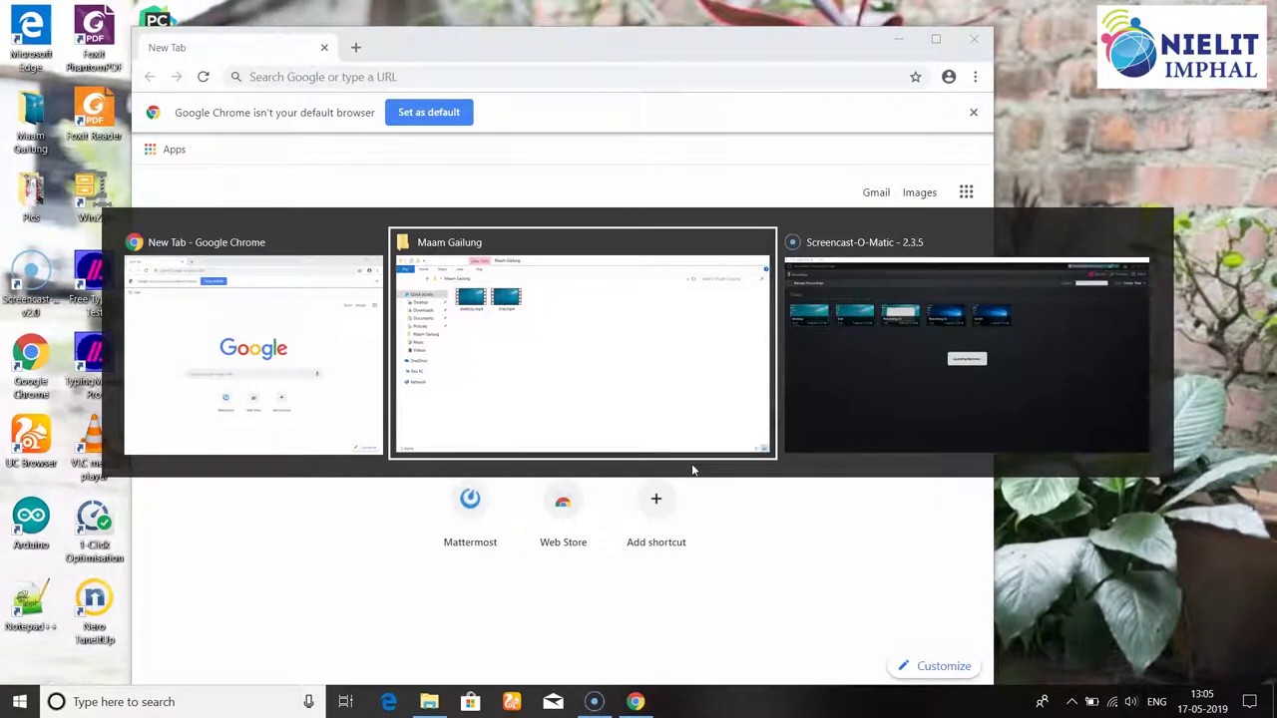
pyautogui.press('Tab')
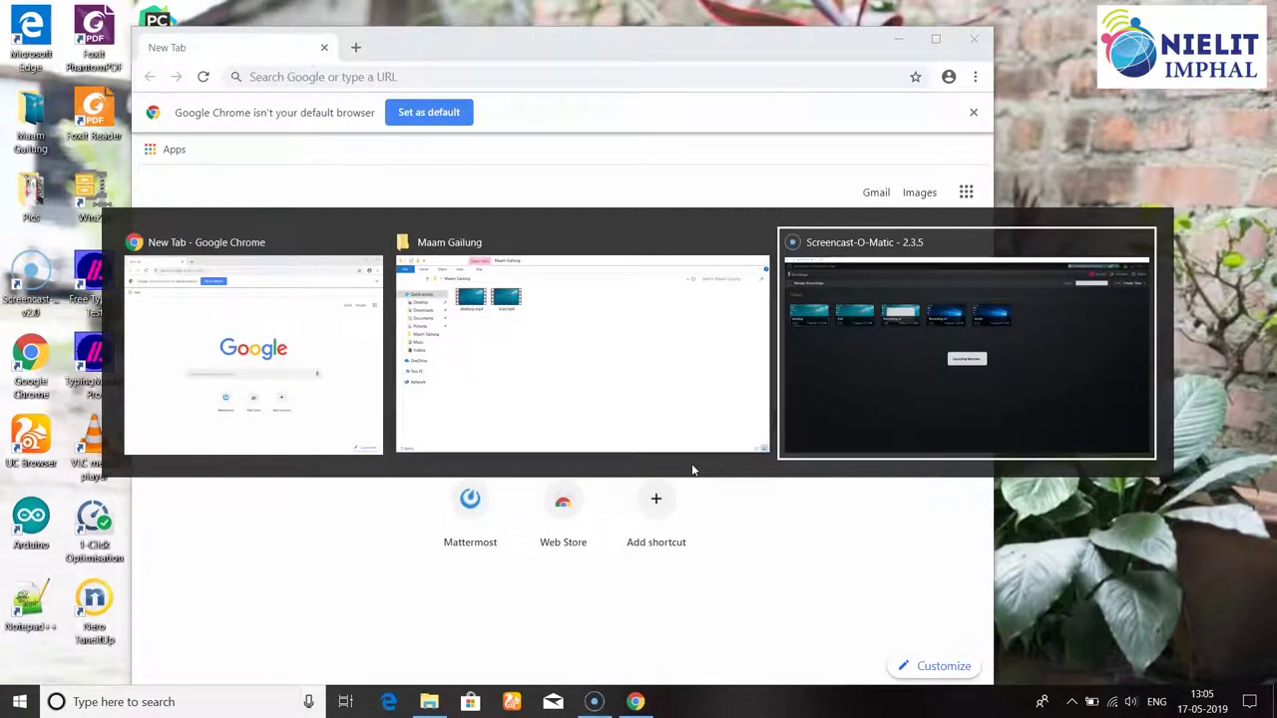
pyautogui.press('Tab')
pyautogui.press('Tab')
pyautogui.press('Tab')
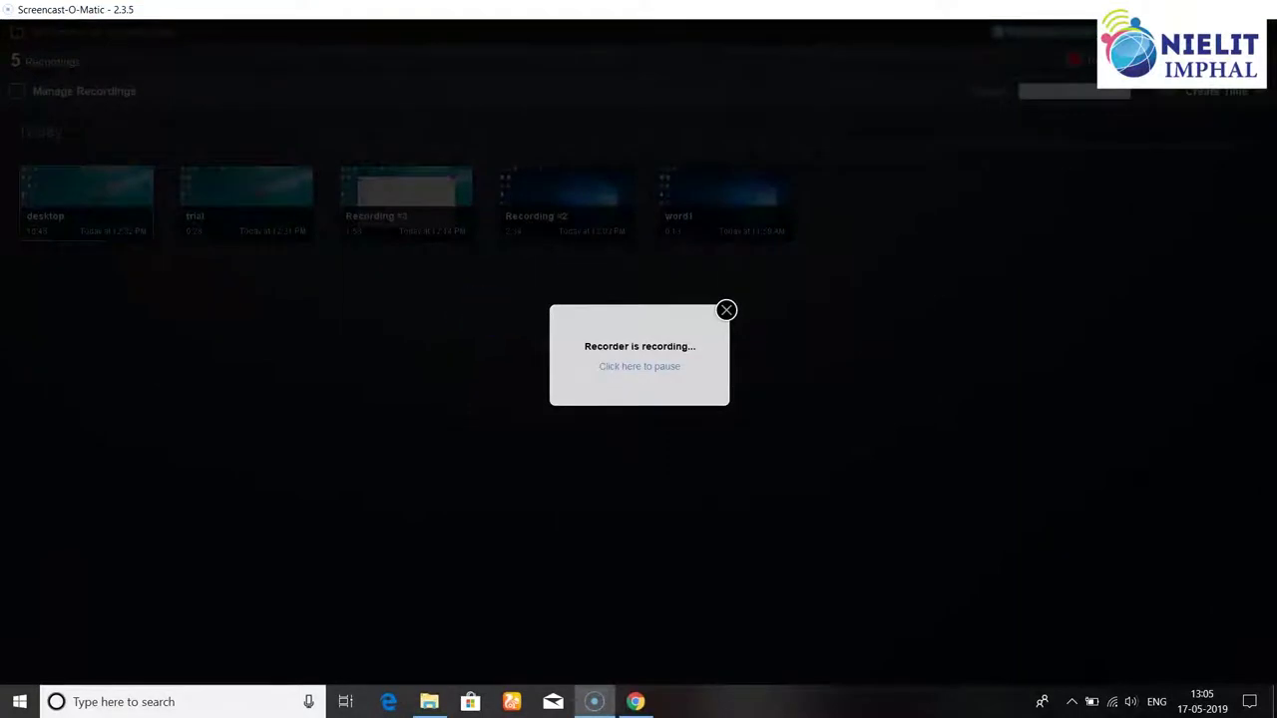
# - Minimize the Screencast-O-Matic and Chrome windows to return to the desktop
pyautogui.click(1177, 5)
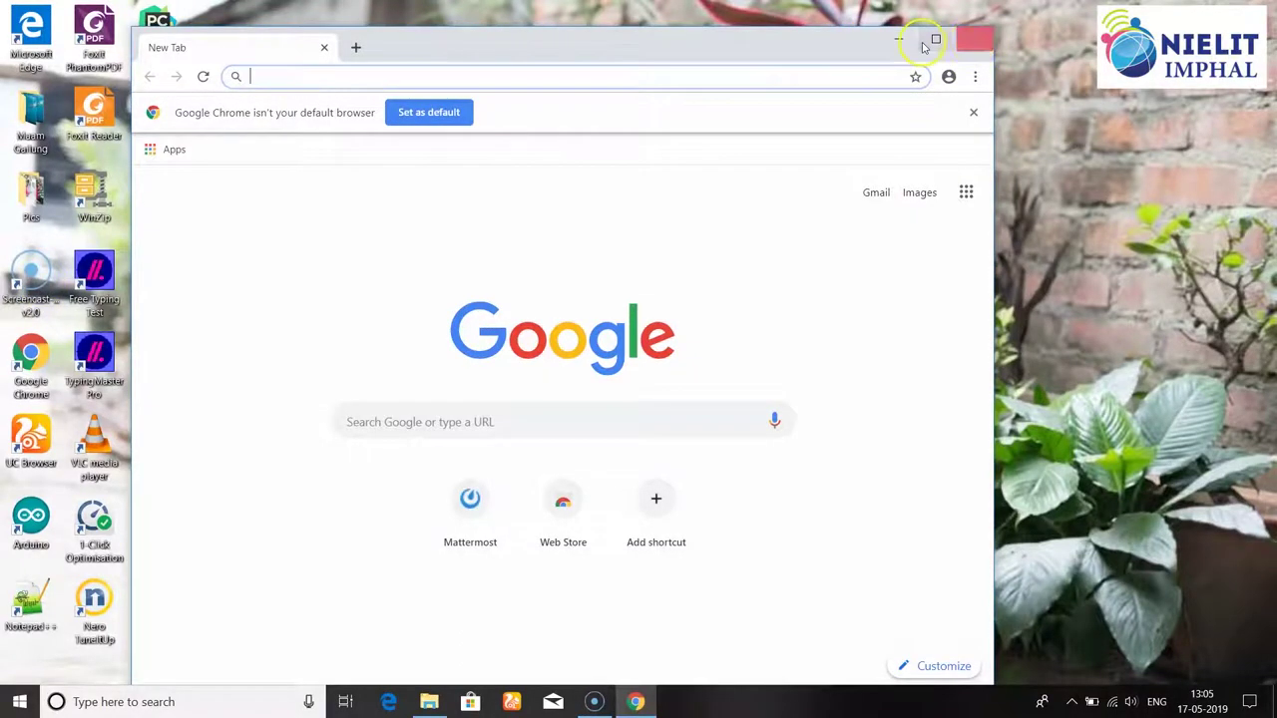
pyautogui.click(898, 39)
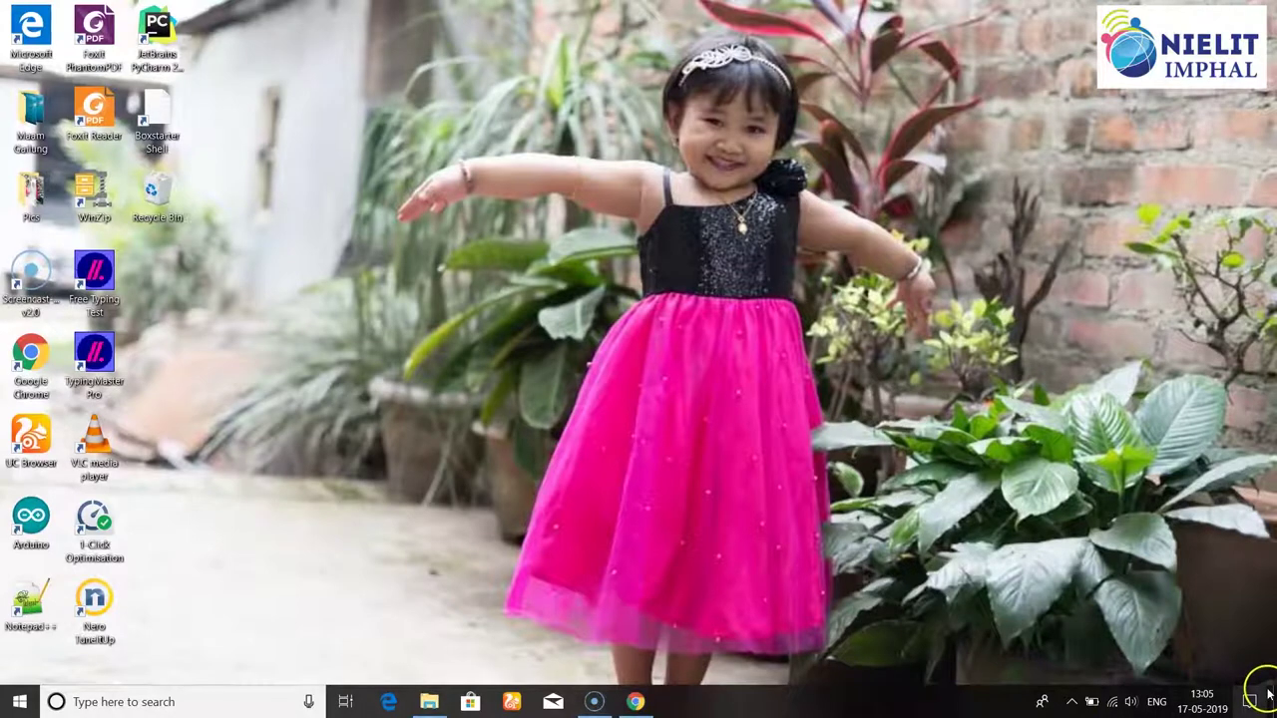
# - Examine the full date and weekday of the taskbar clock
pyautogui.moveTo(1208, 710)
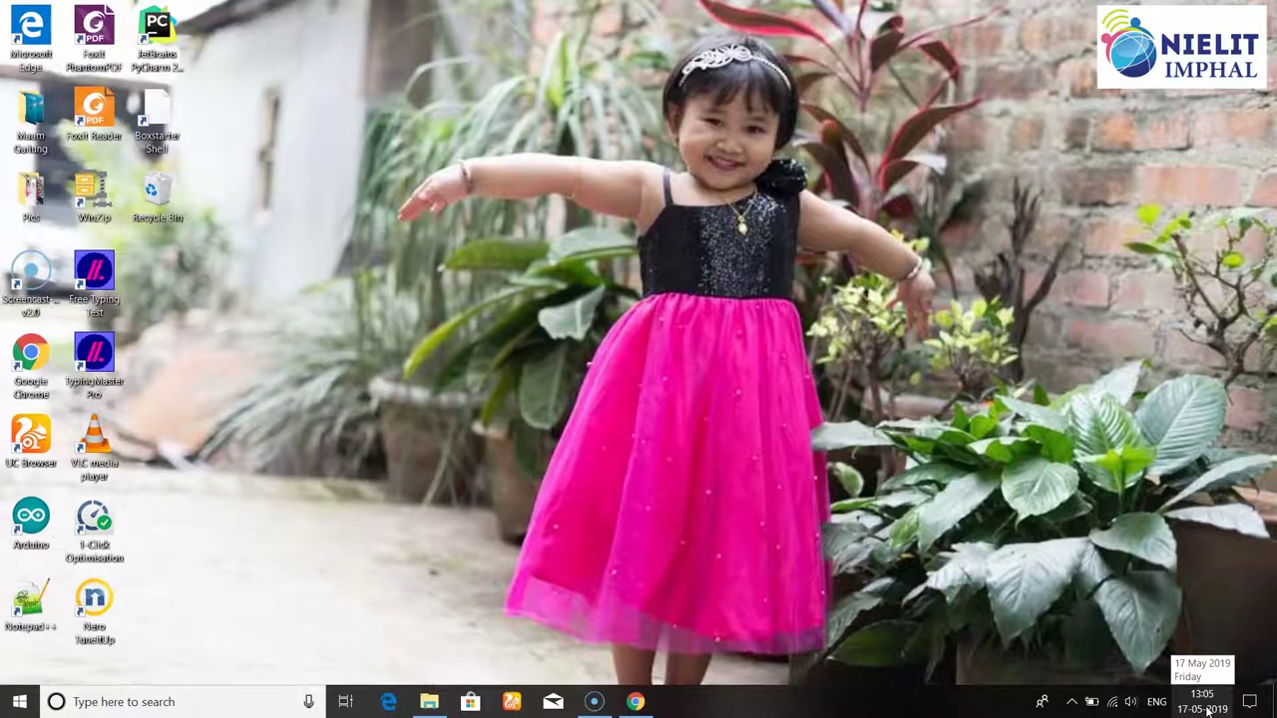
pyautogui.click(1208, 709)
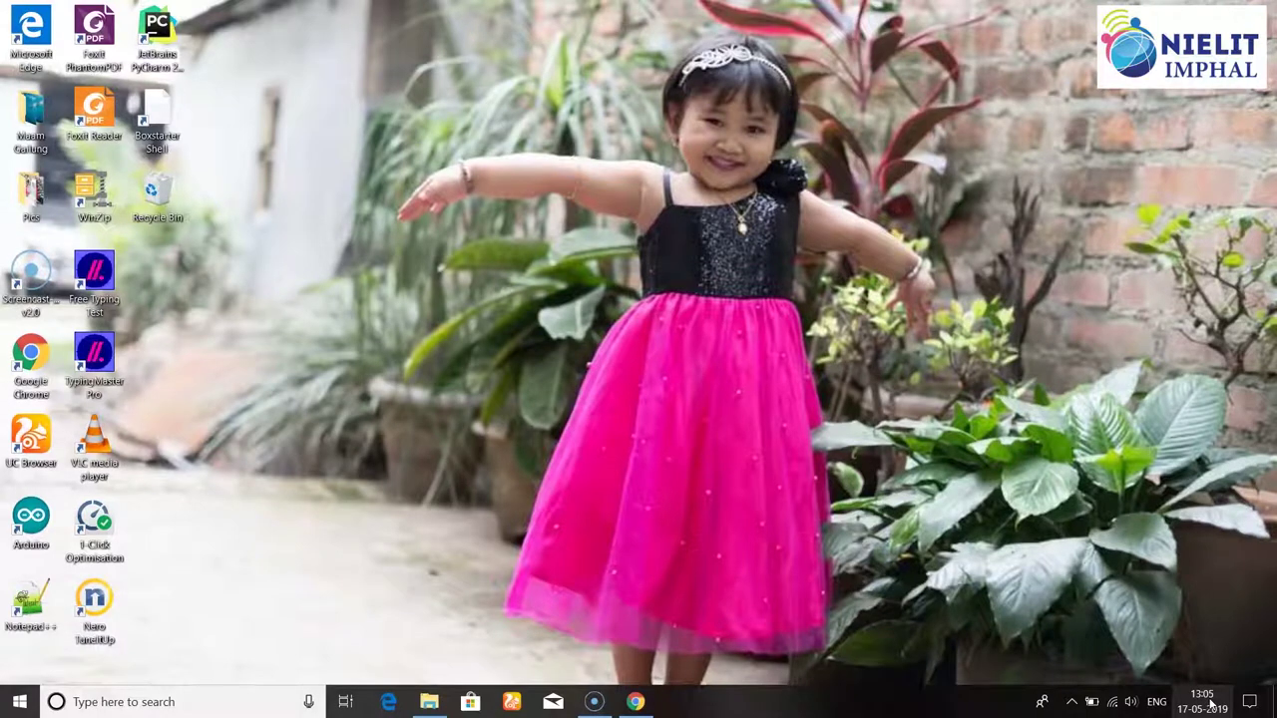
pyautogui.moveTo(1209, 702)
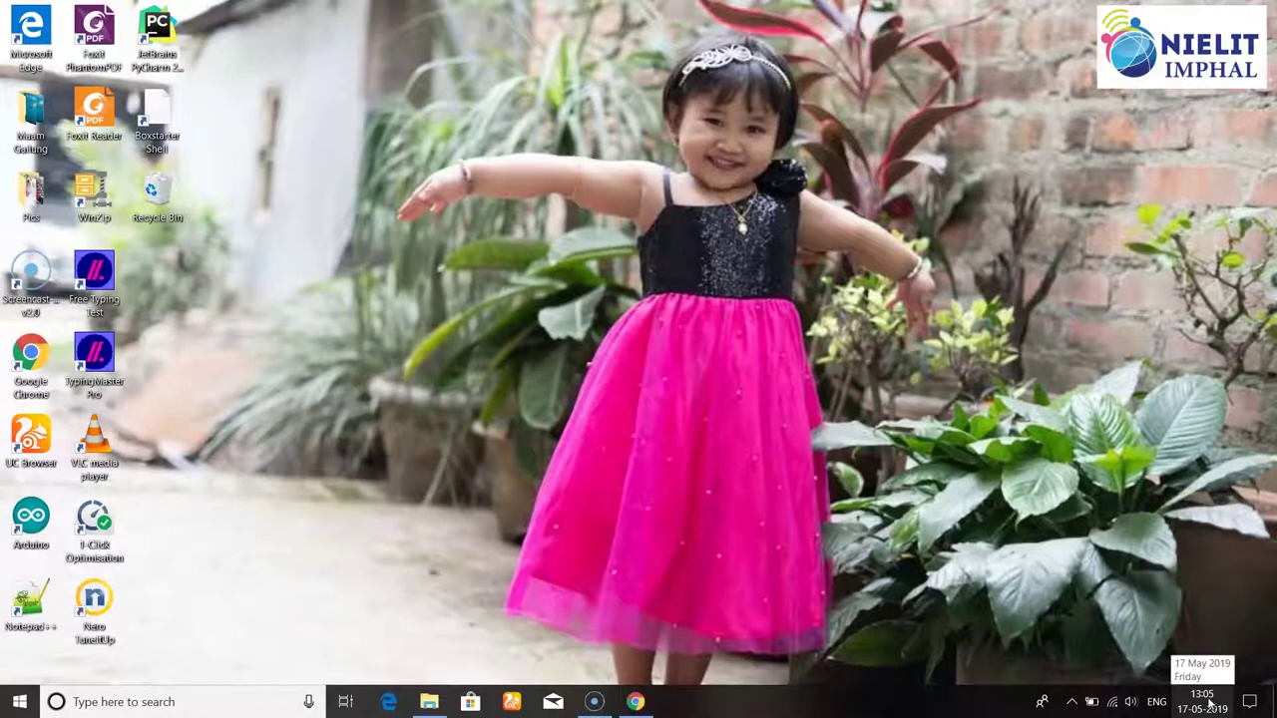
pyautogui.click(116, 606)
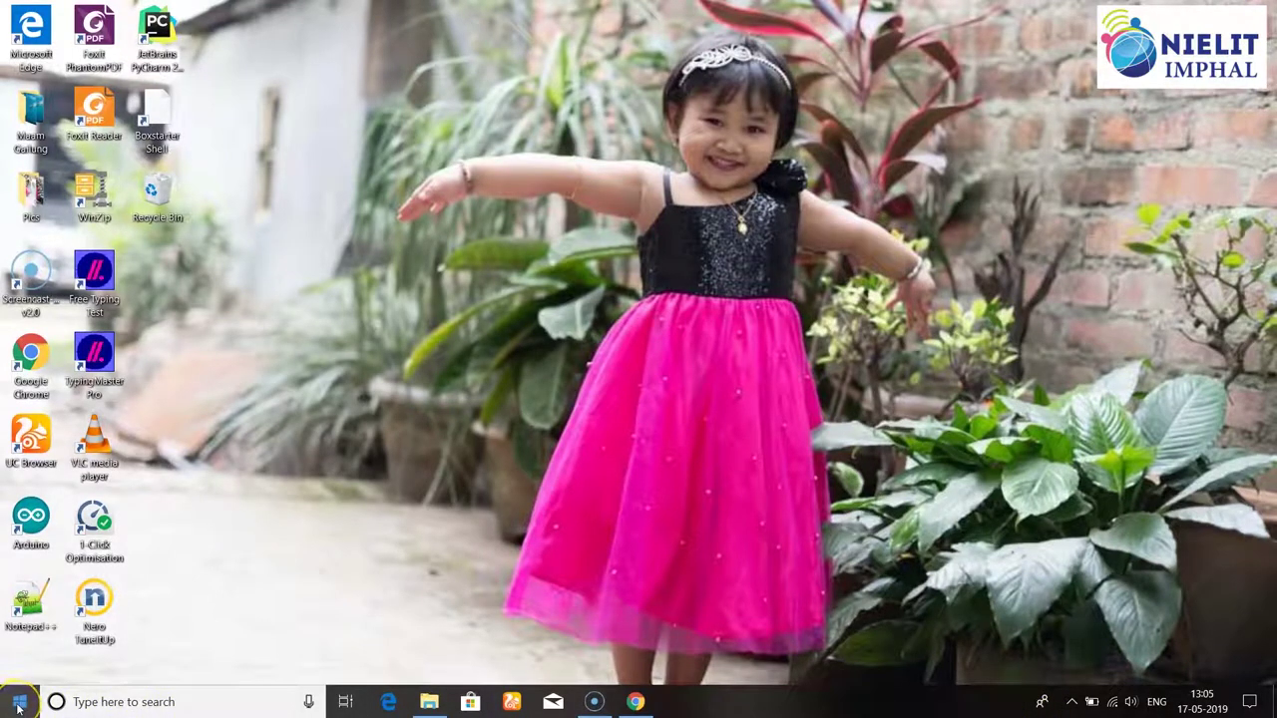
pyautogui.click(78, 702)
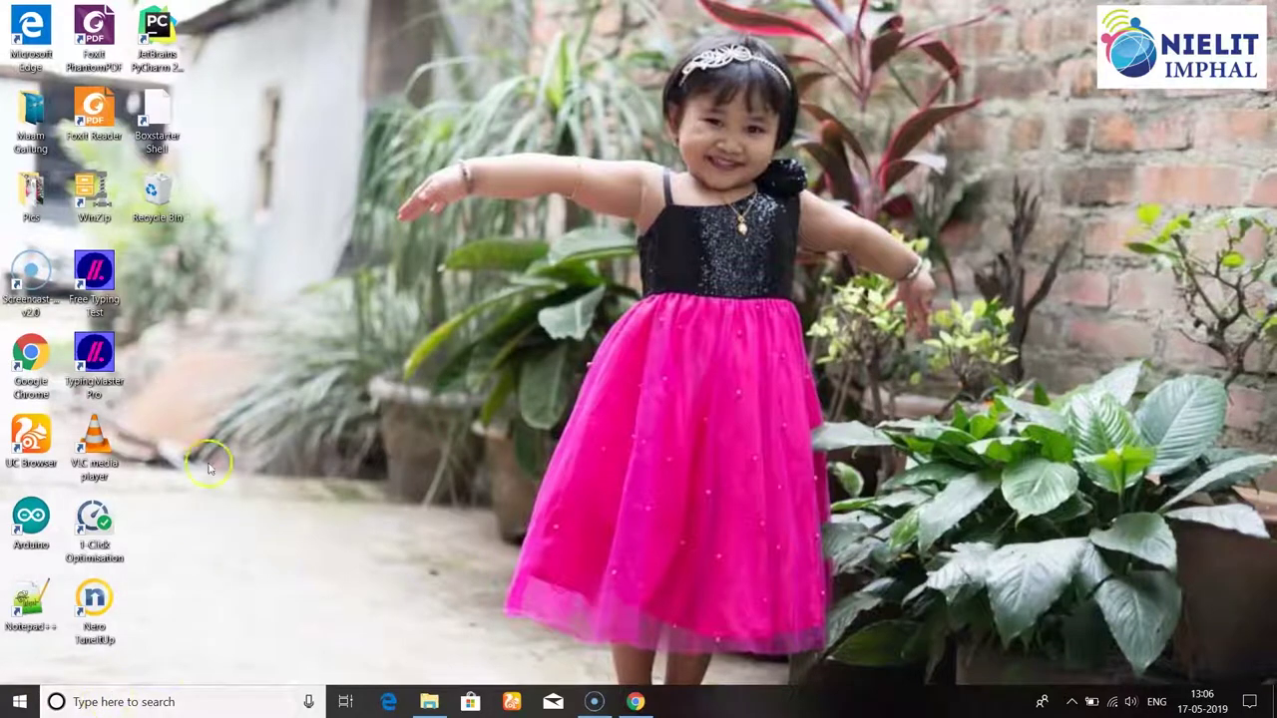
pyautogui.click(92, 704)
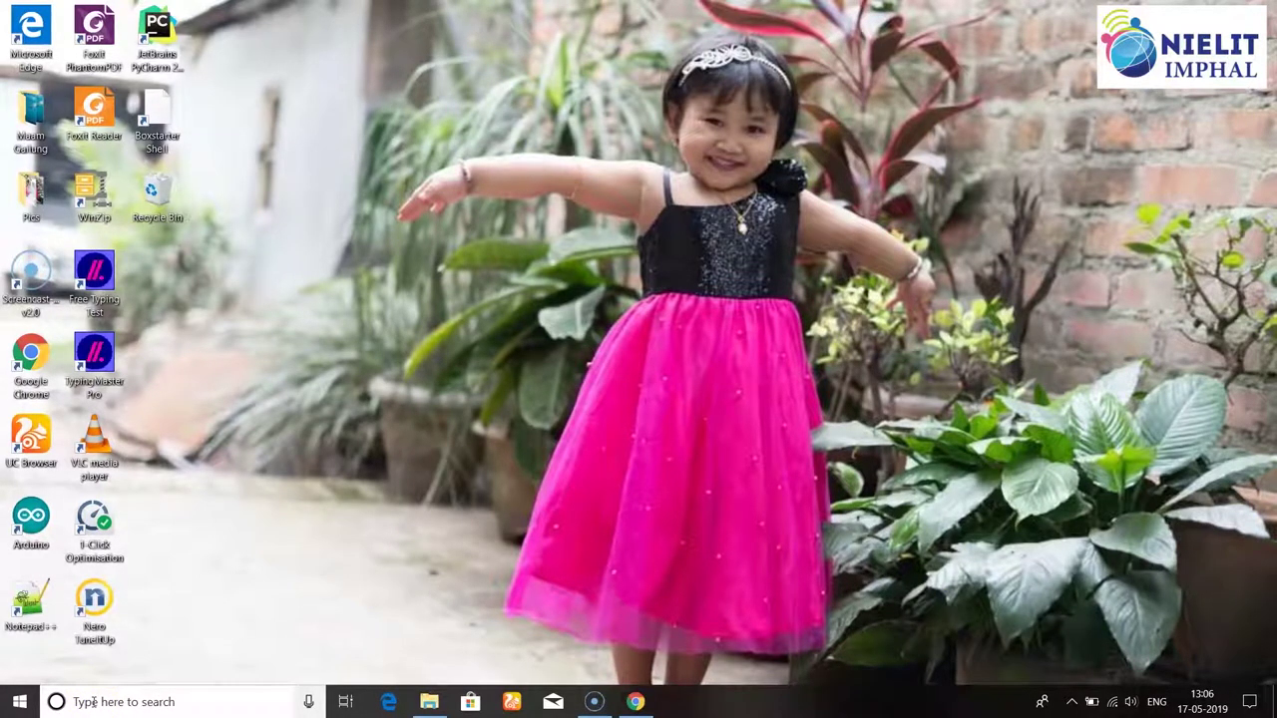
pyautogui.click(30, 703)
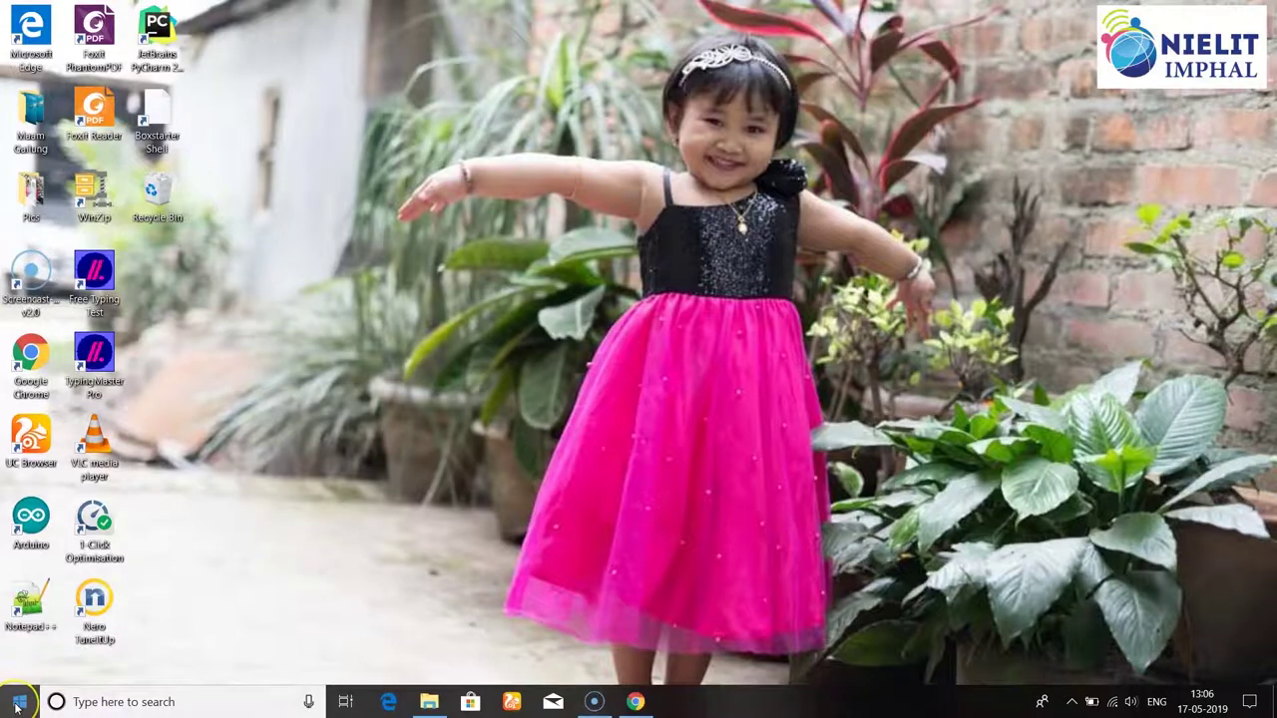
# - Examine the power options in the Start menu and return to the desktop
pyautogui.click(17, 704)
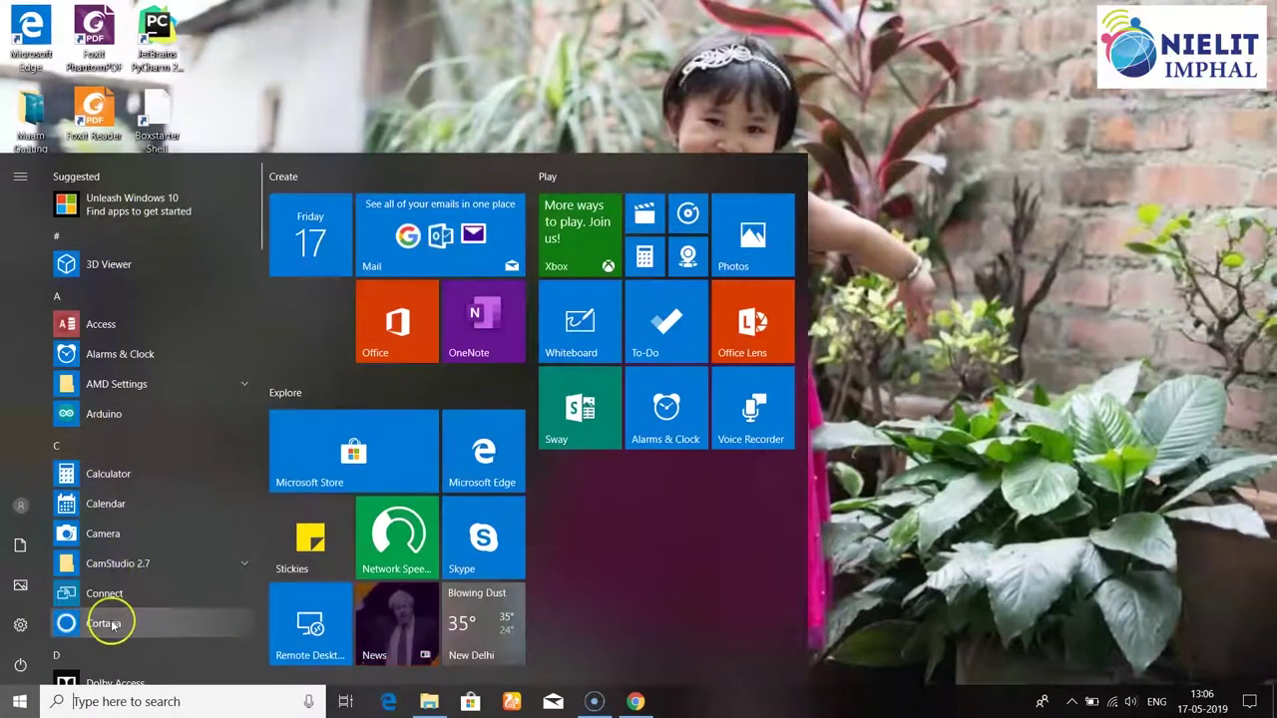
pyautogui.click(20, 667)
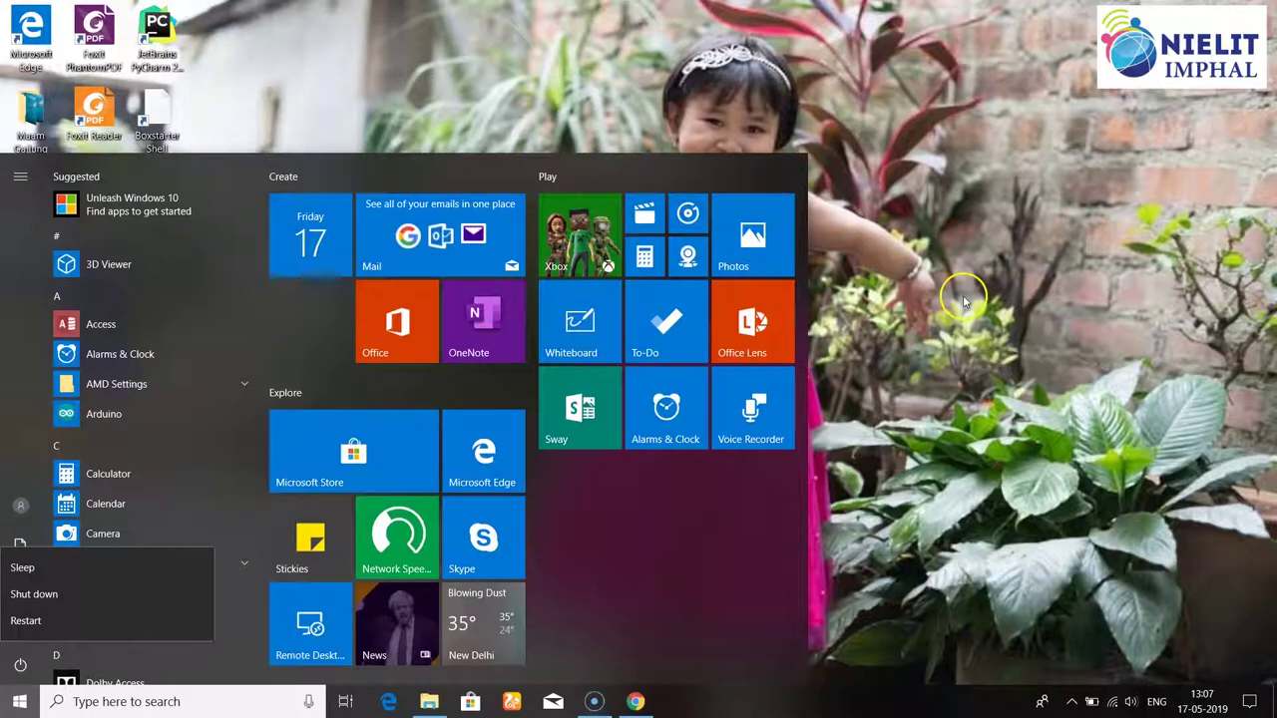
pyautogui.press('Escape')
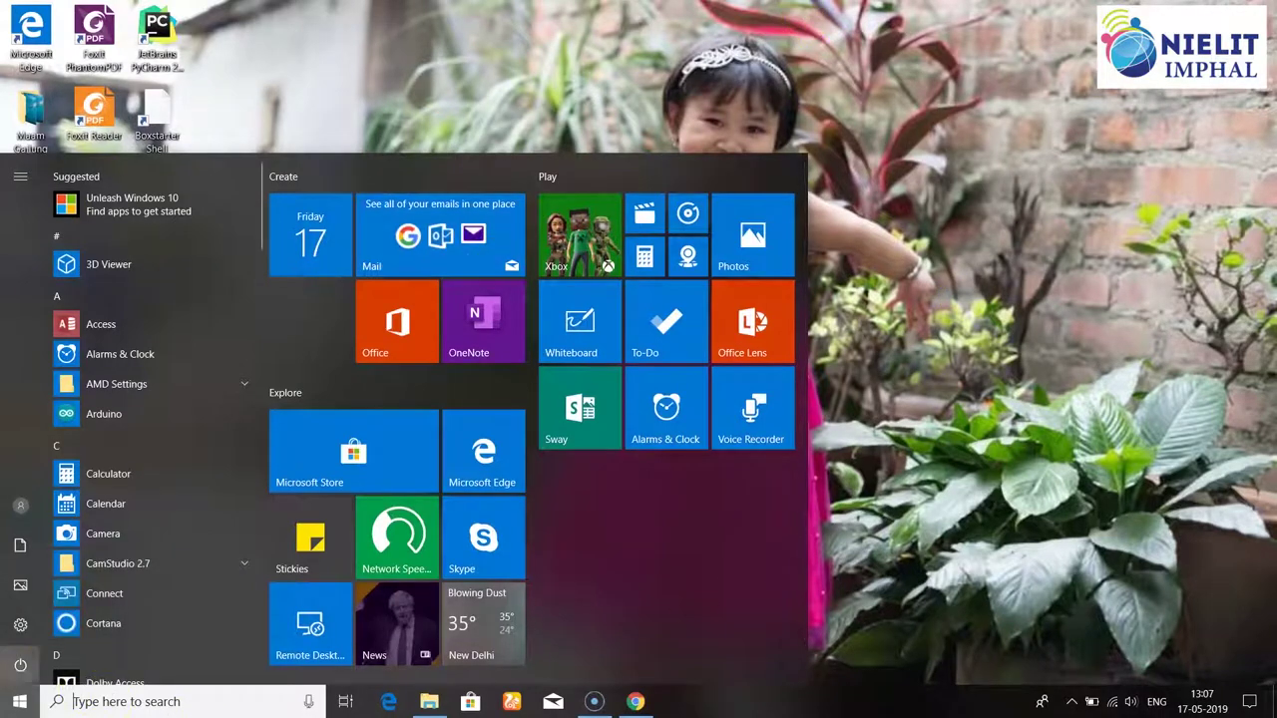
pyautogui.click(17, 706)
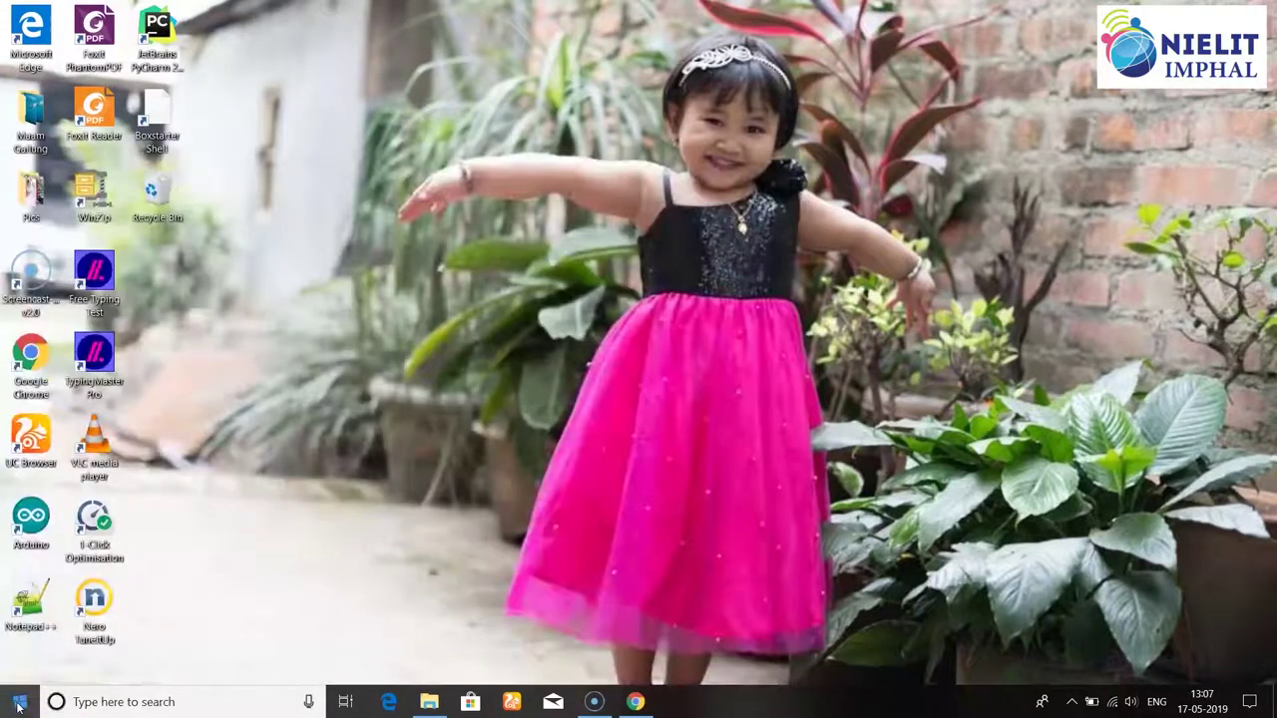
# - Search for "con", open Control Panel from the results and maximize its window
pyautogui.click(90, 701)
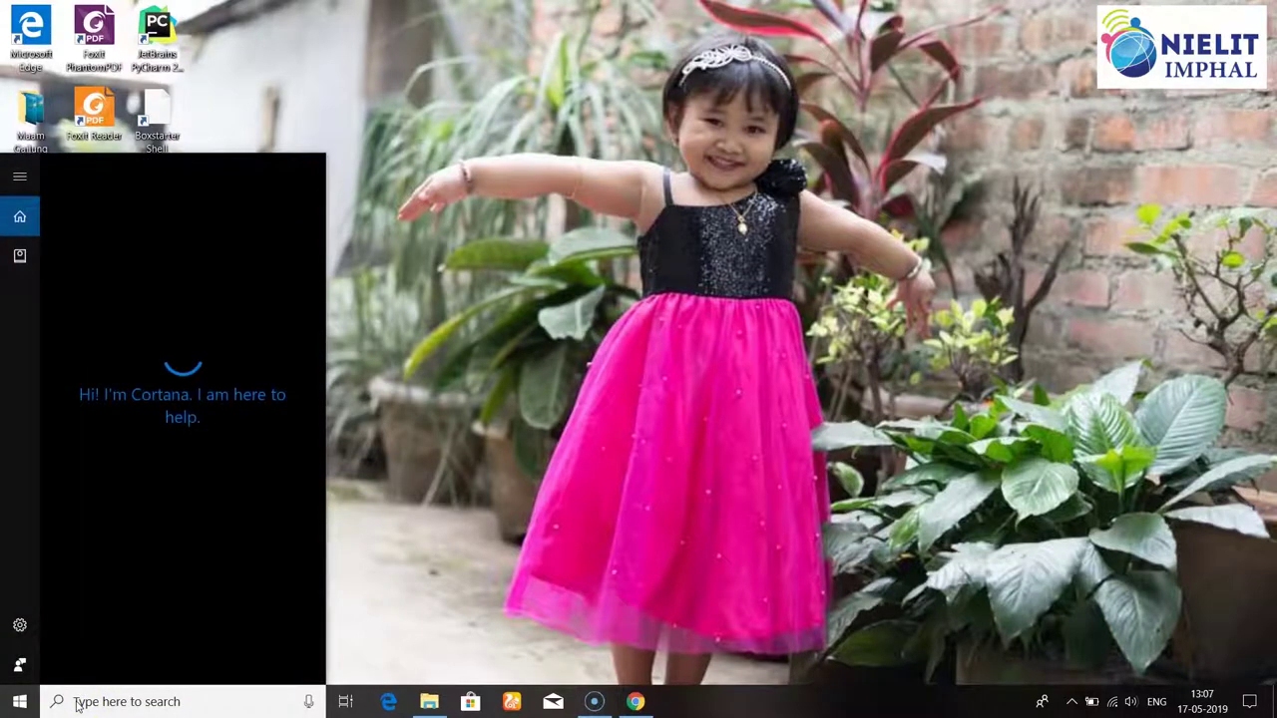
pyautogui.write('co')
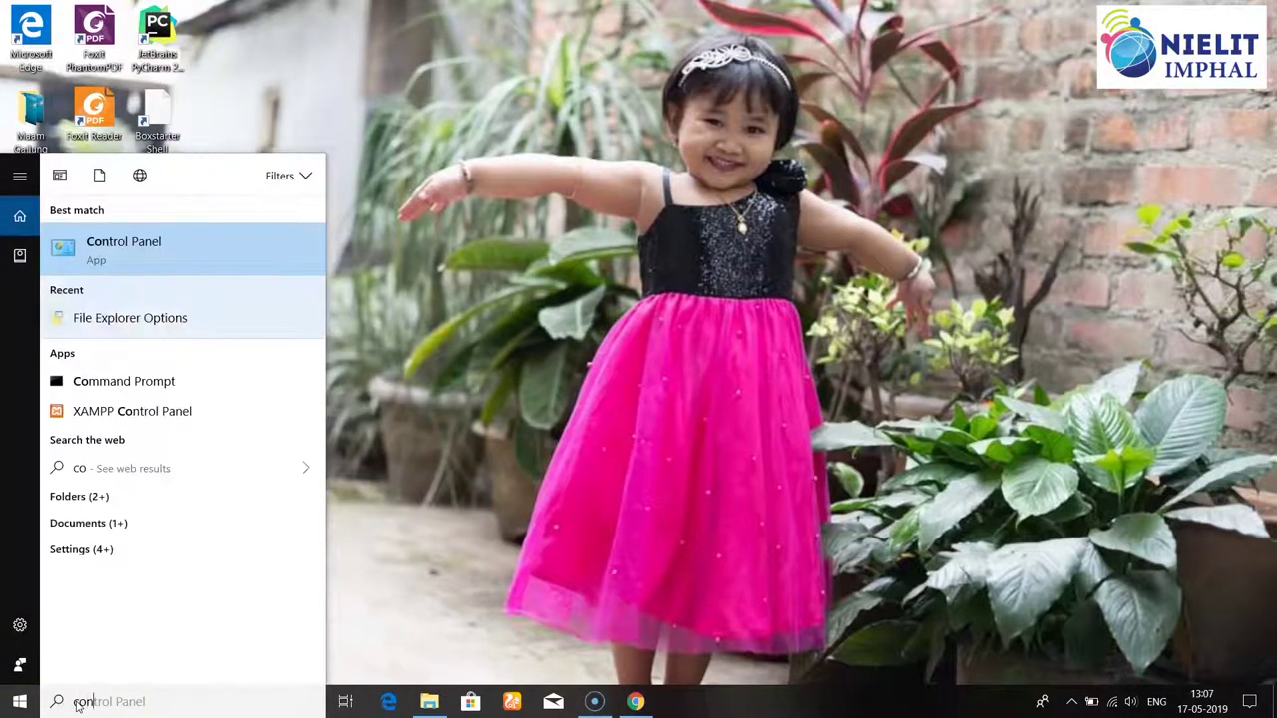
pyautogui.write('n')
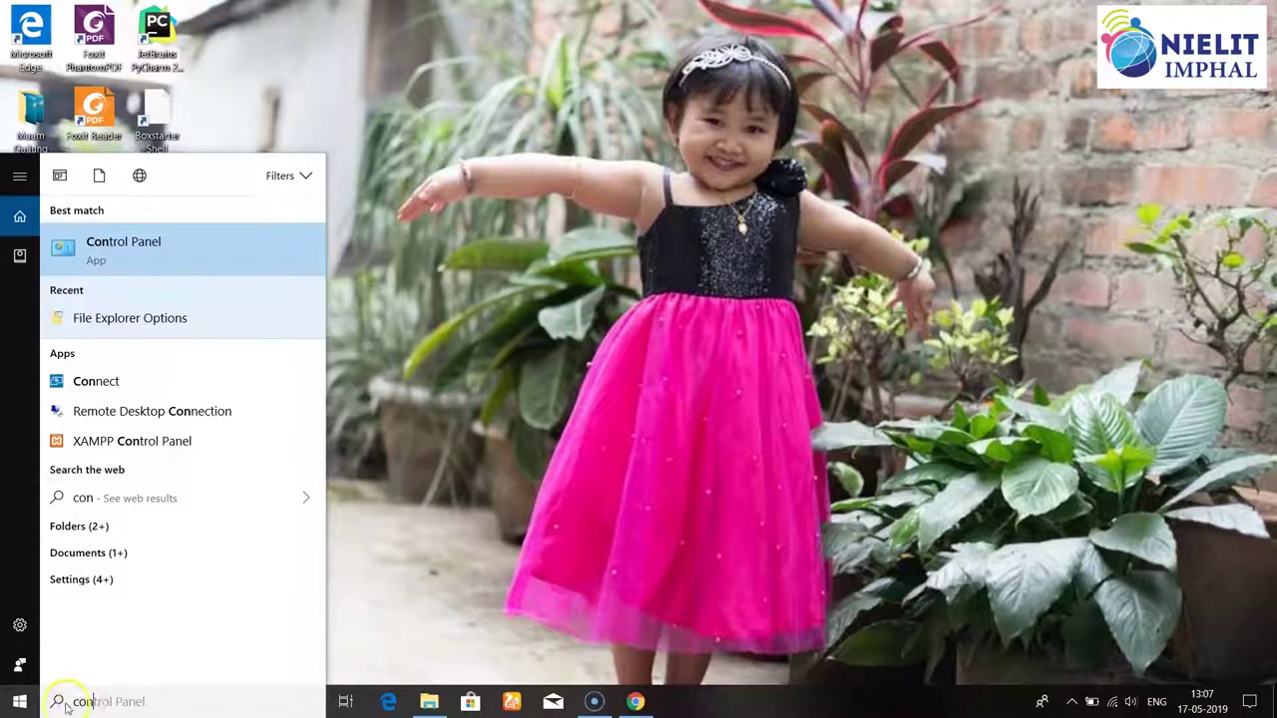
pyautogui.click(111, 257)
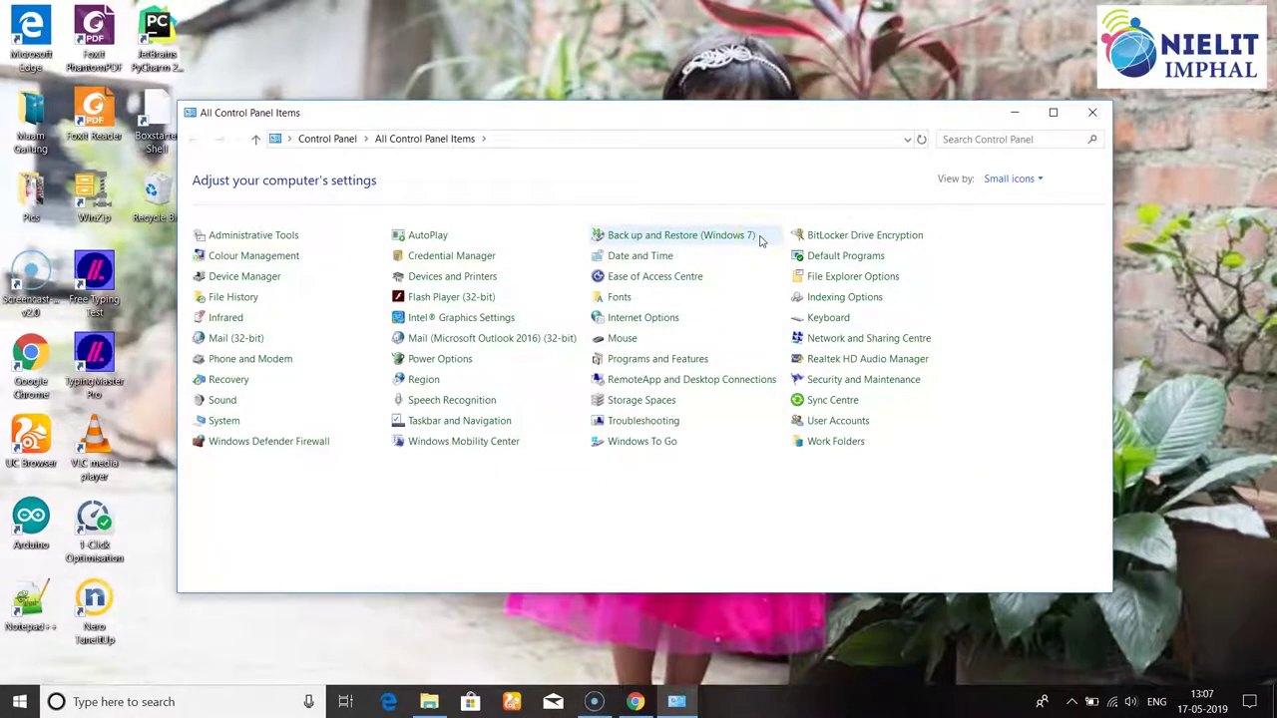
pyautogui.click(1053, 114)
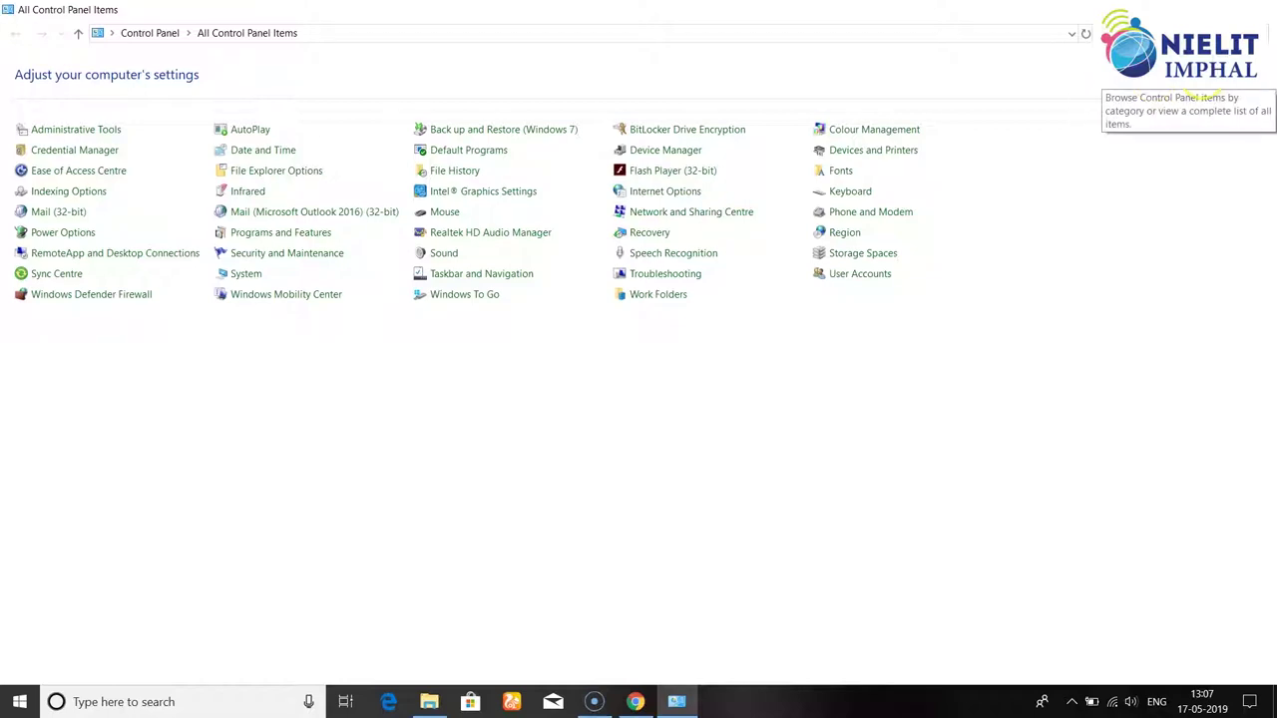
# - Switch the Control Panel view to Category, and from there to Large icons
pyautogui.click(1192, 74)
pyautogui.click(1195, 96)
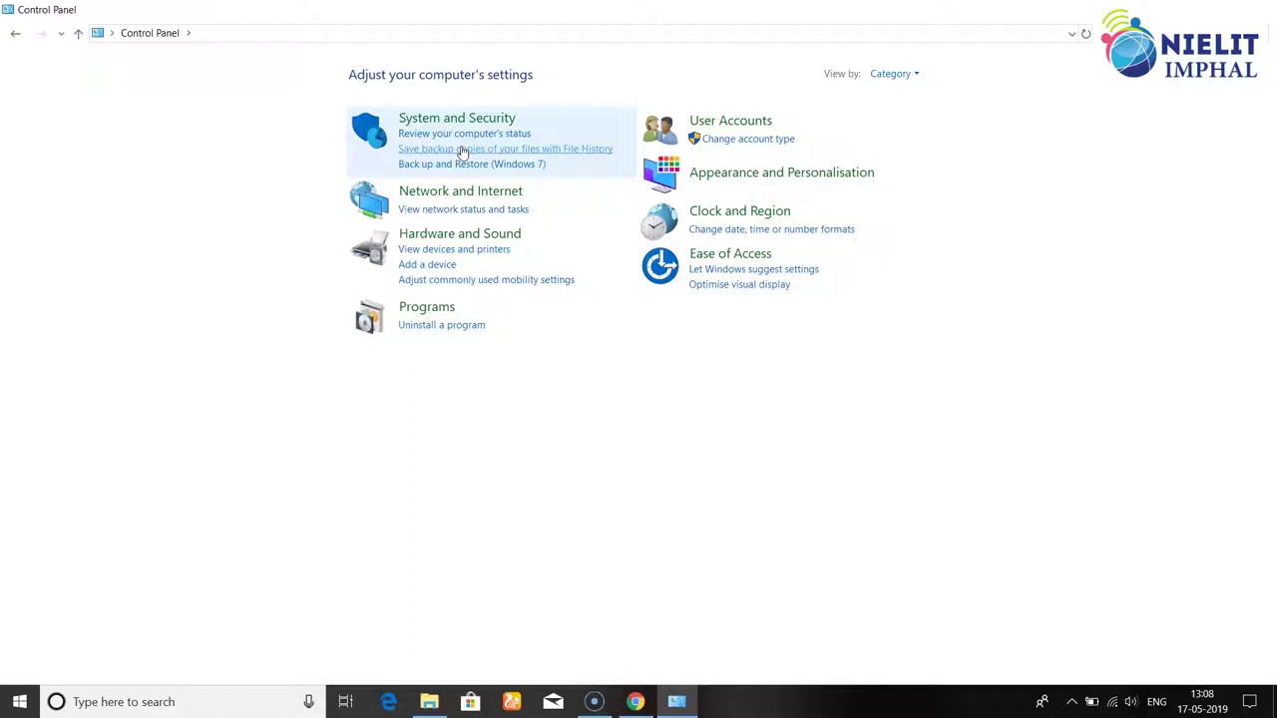
pyautogui.click(725, 139)
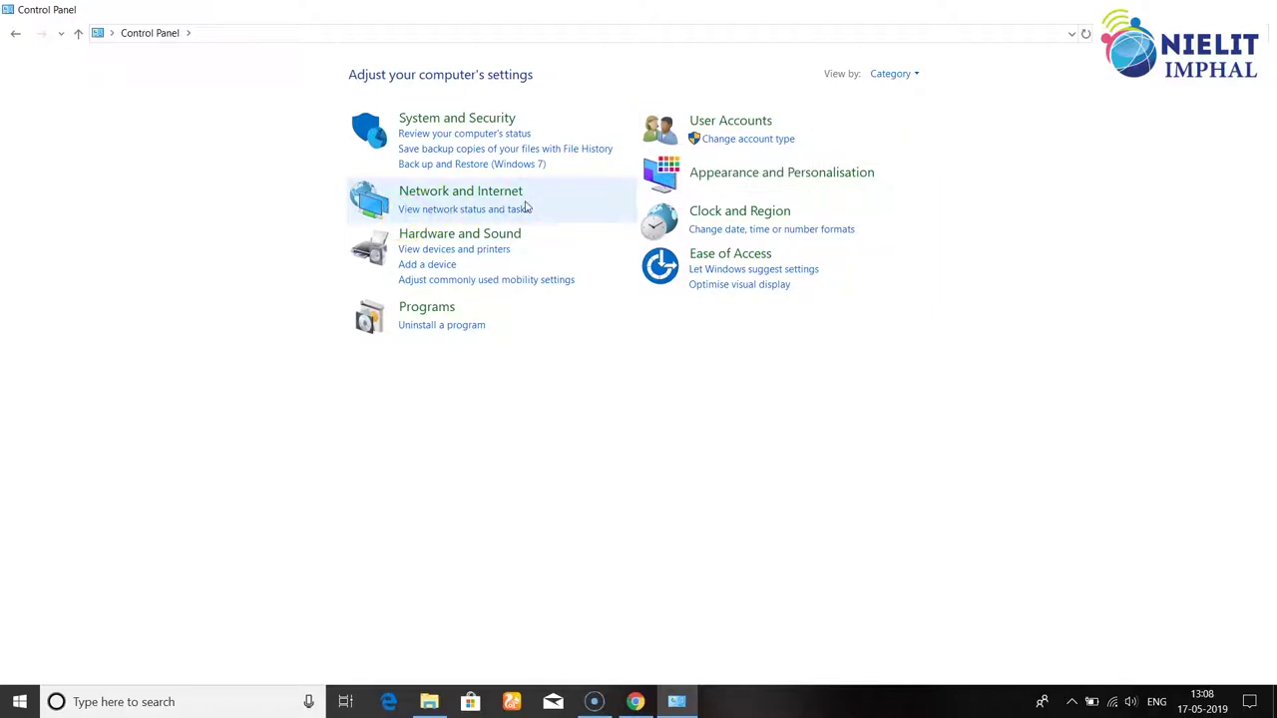
pyautogui.click(493, 211)
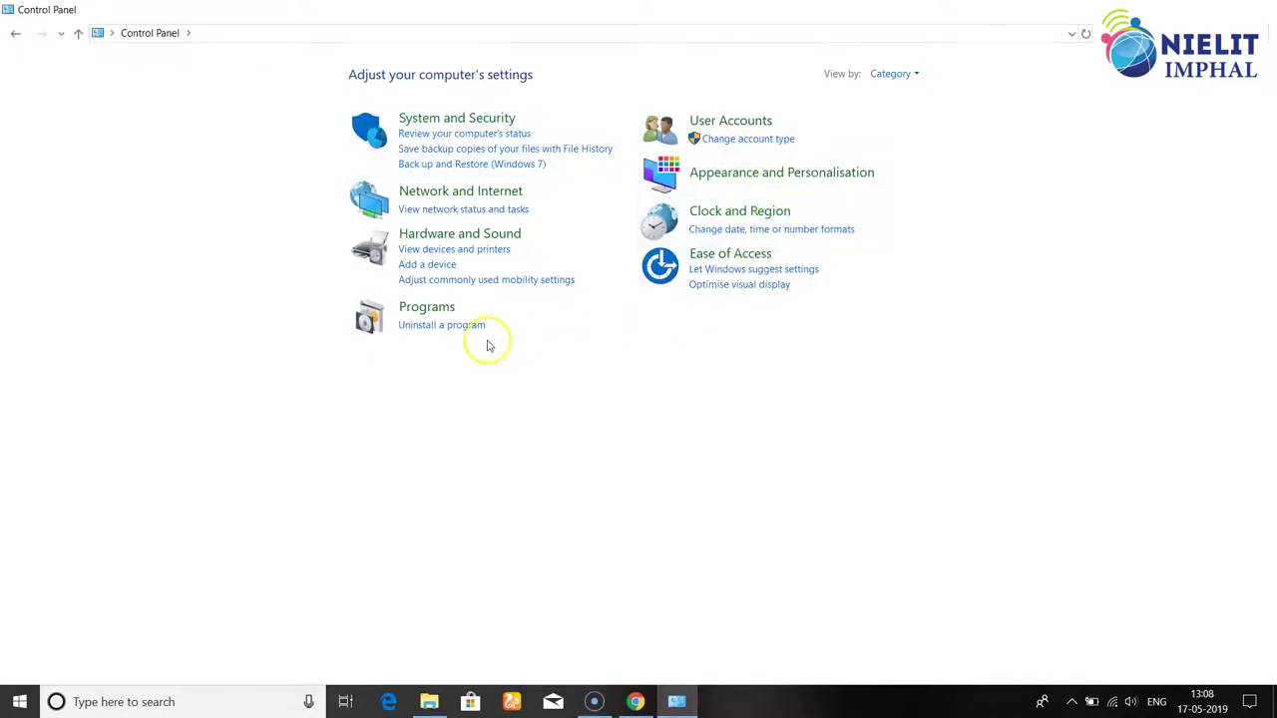
pyautogui.click(917, 75)
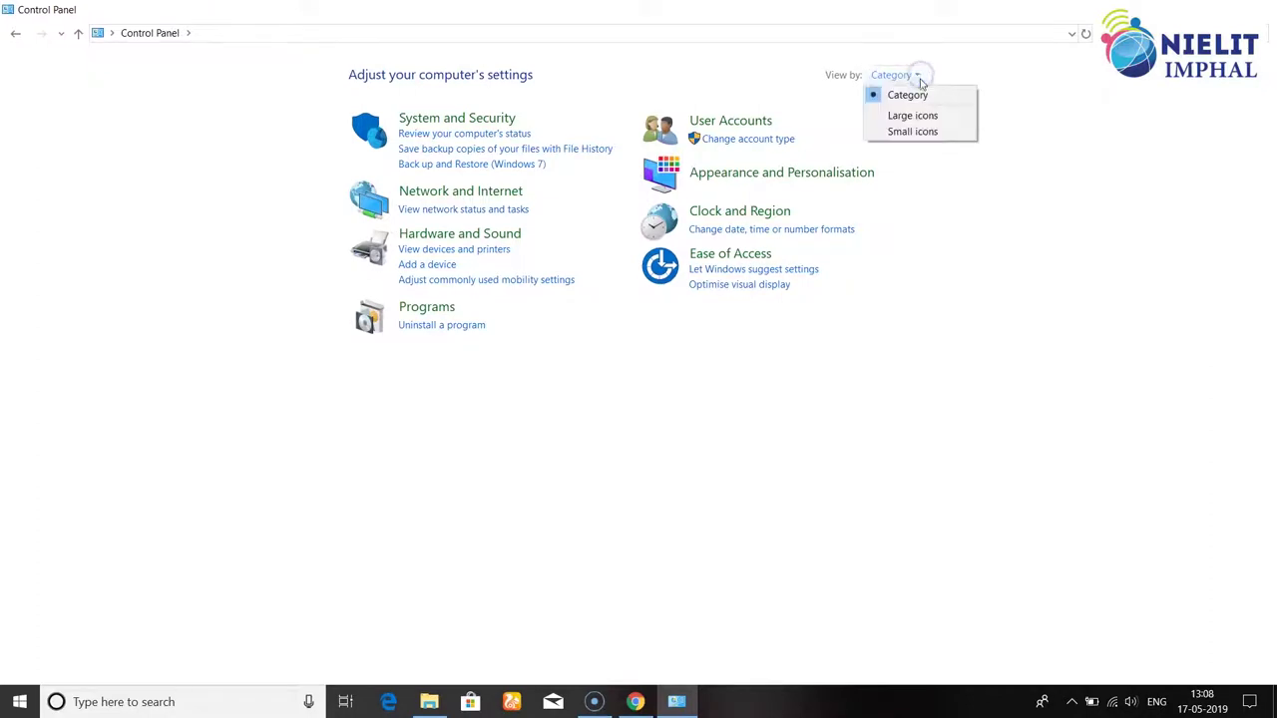
pyautogui.click(920, 116)
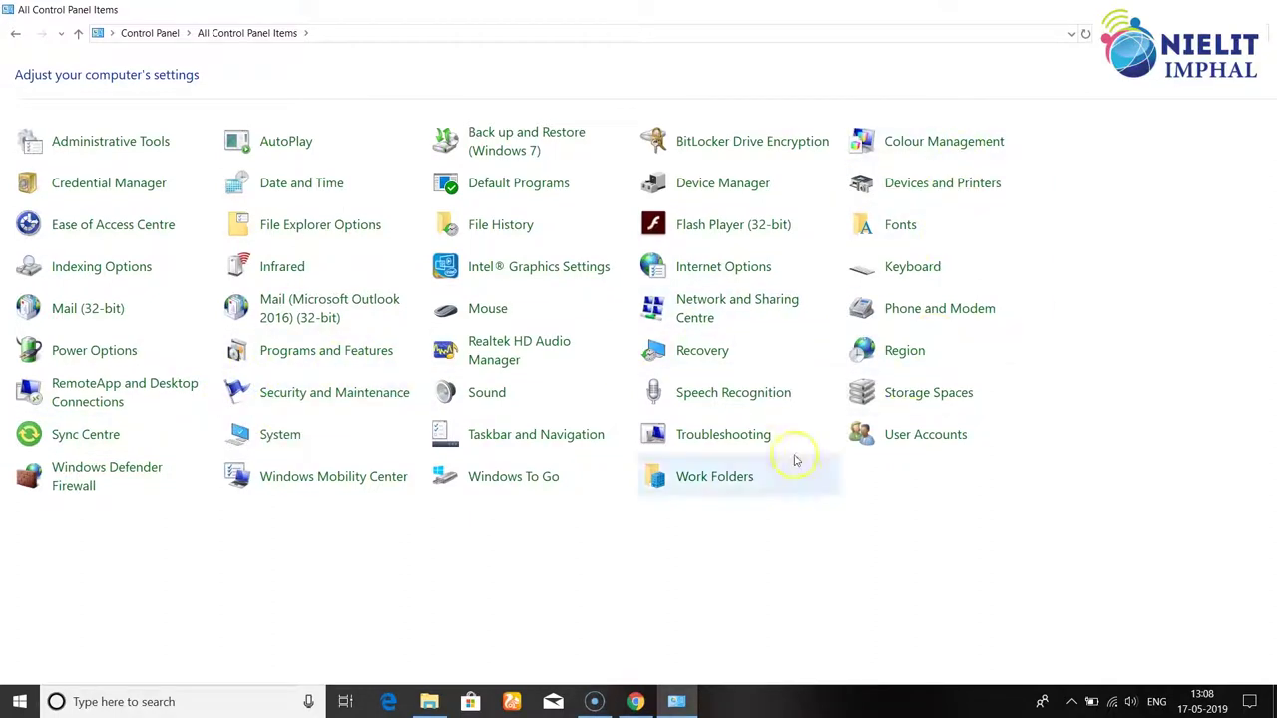
# - Examine the Date and Time settings, including the option to change date and time, and close the dialog
pyautogui.click(315, 186)
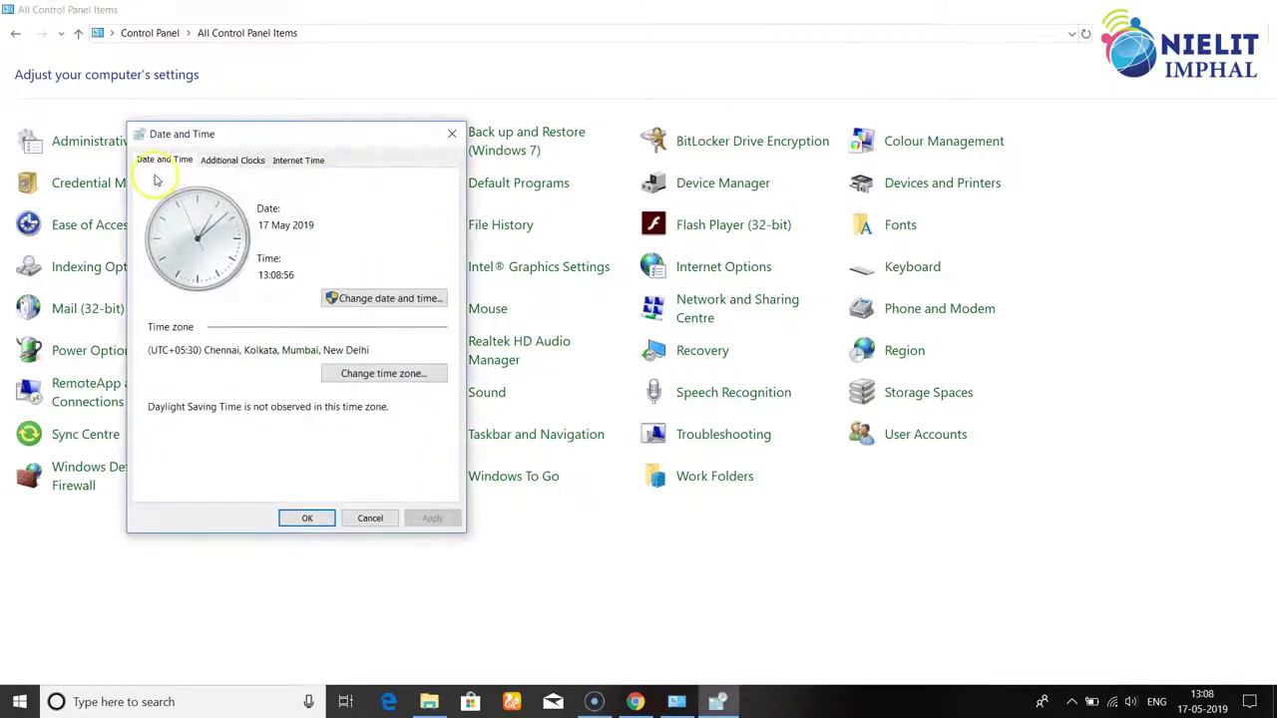
pyautogui.click(403, 301)
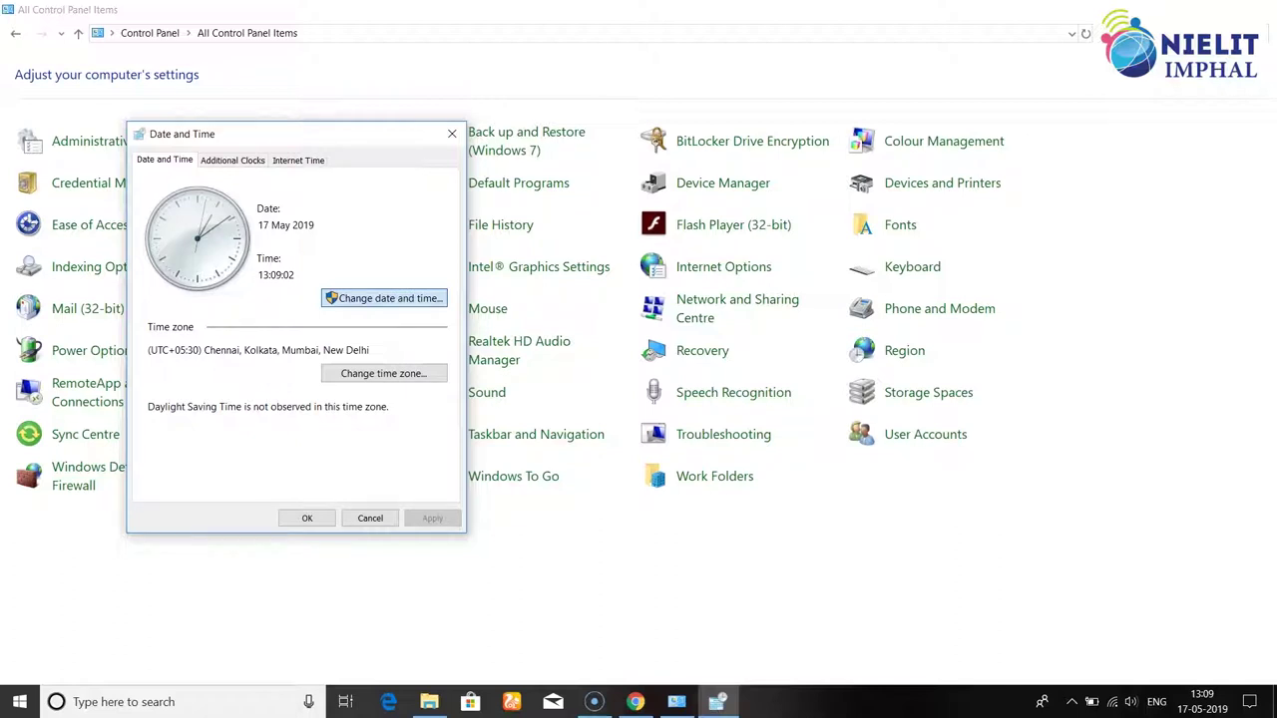
pyautogui.click(308, 518)
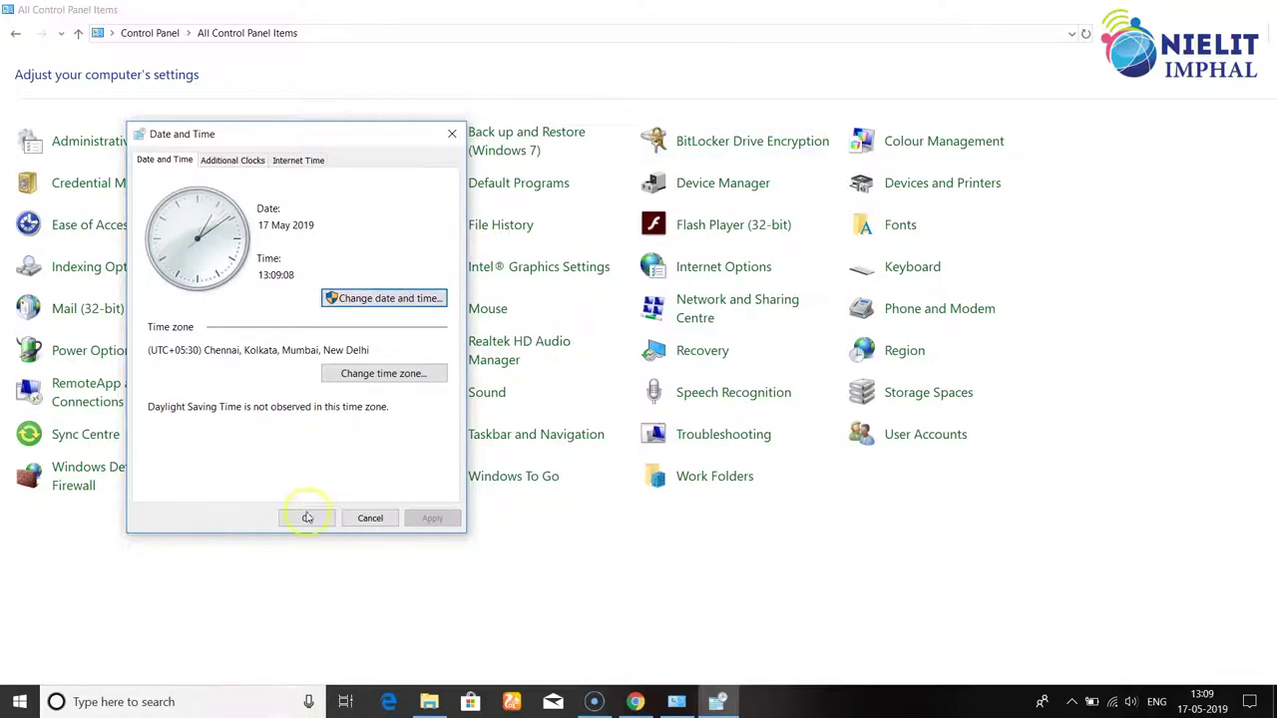
pyautogui.click(307, 519)
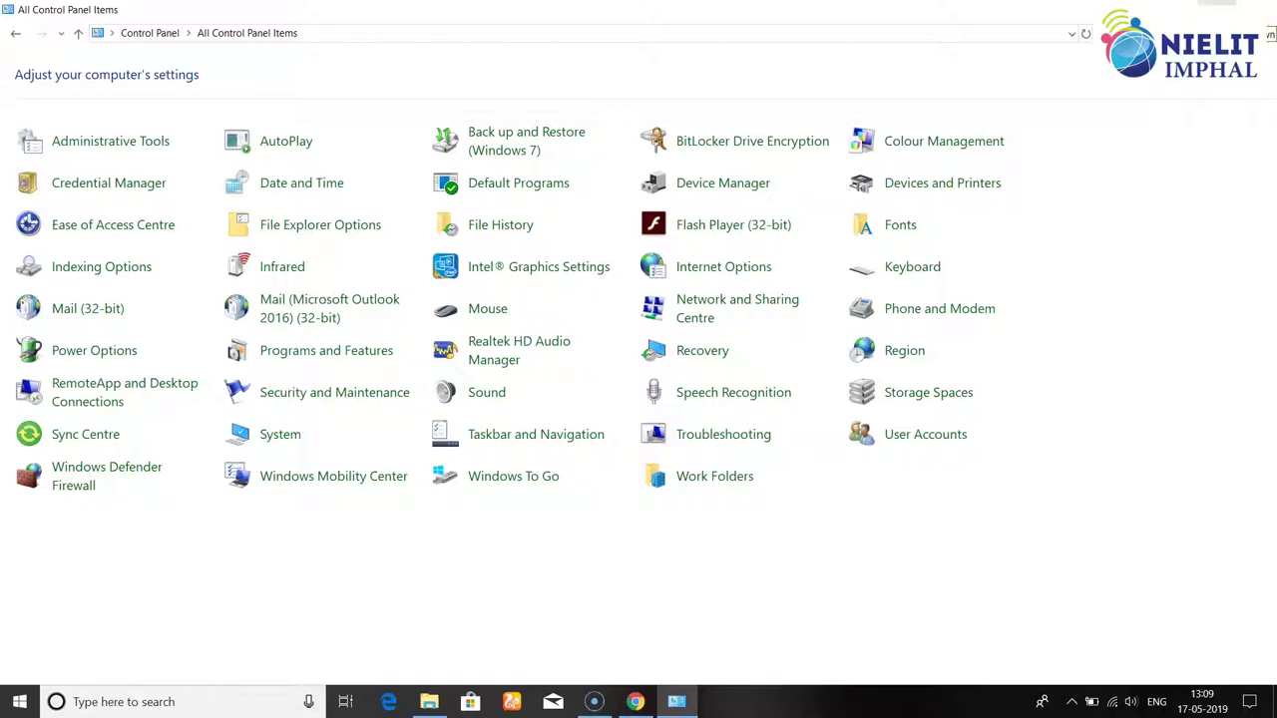
# - Toggle the Control Panel window between maximized and restored size, and close it
pyautogui.click(1217, 8)
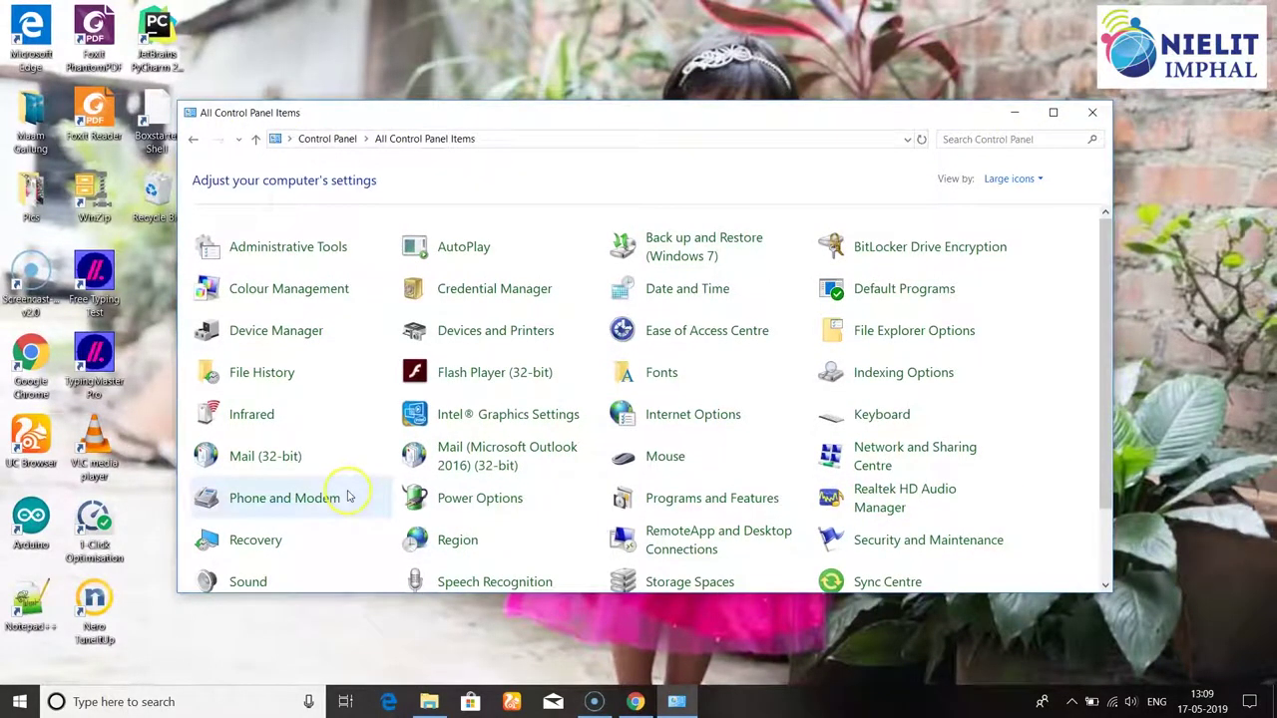
pyautogui.click(1053, 113)
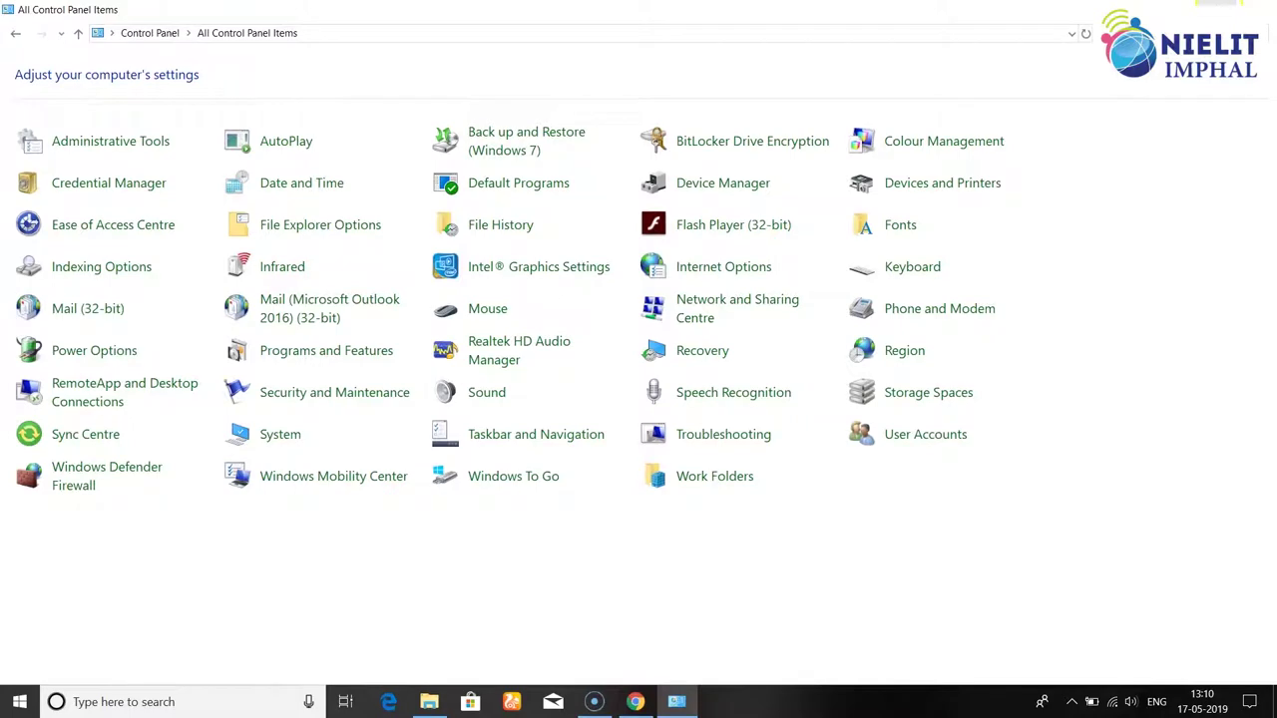
pyautogui.click(1217, 8)
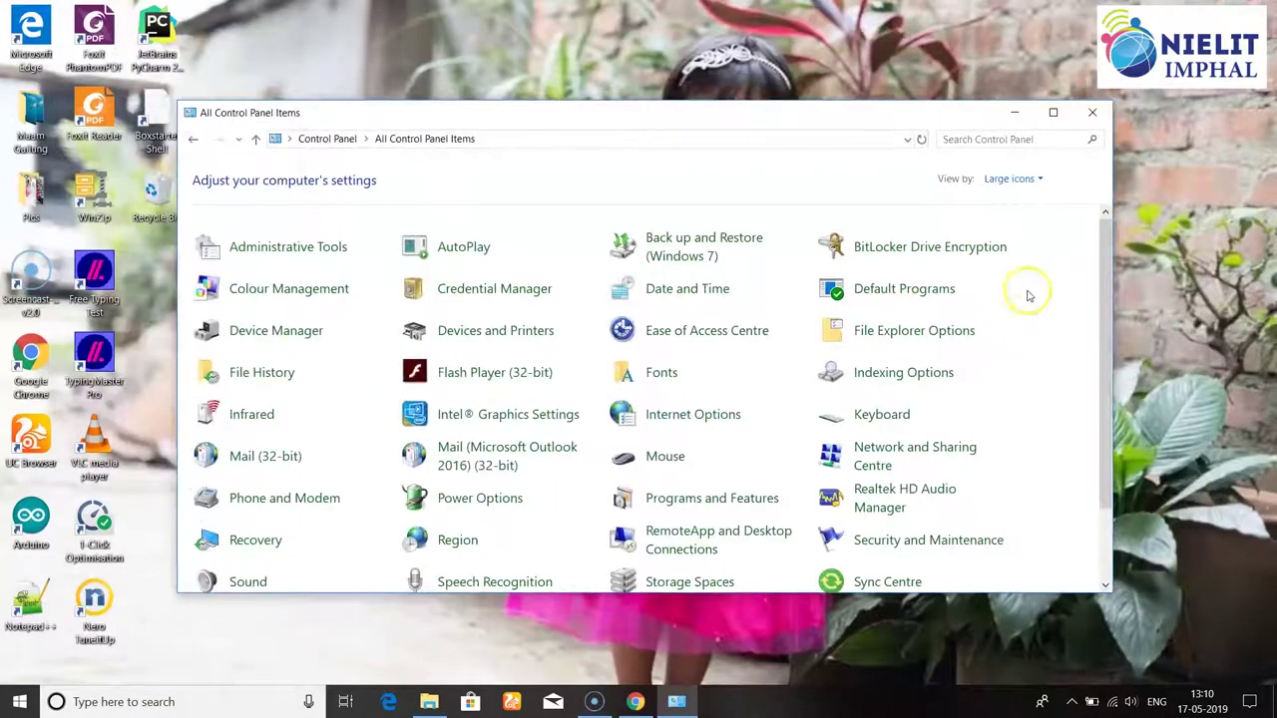
pyautogui.click(1093, 113)
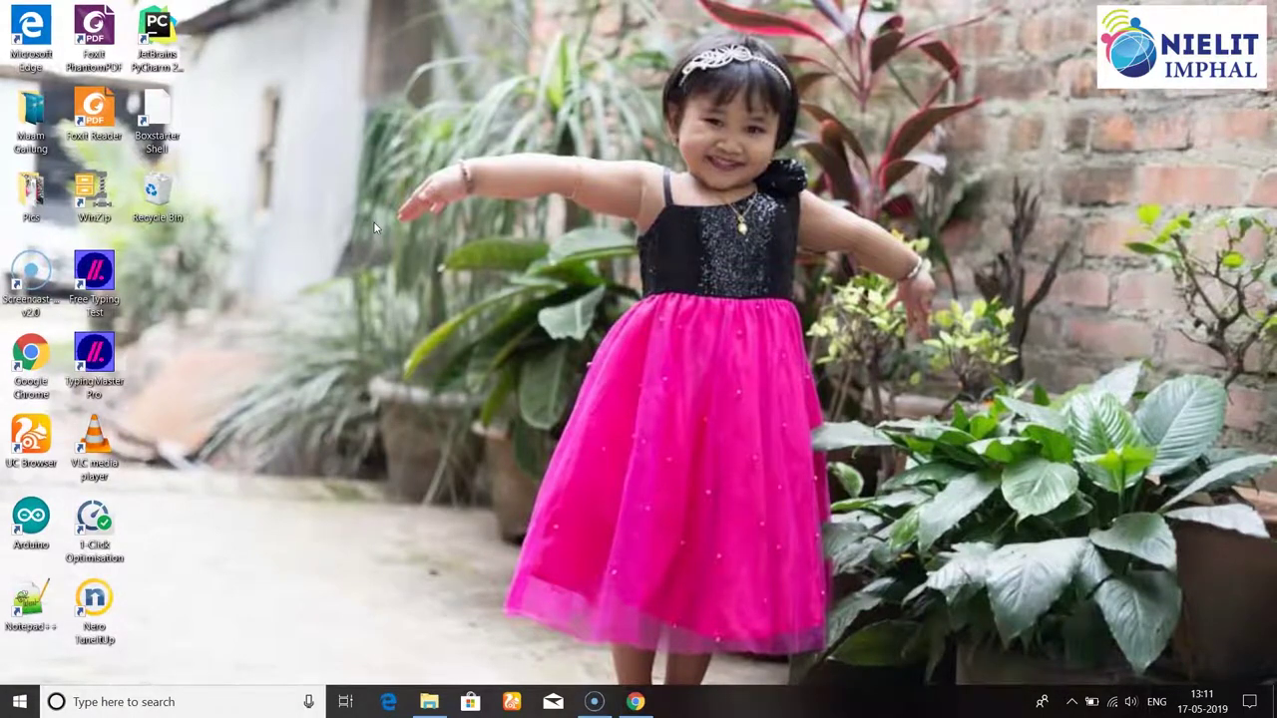
pyautogui.click(429, 216)
pyautogui.click(388, 103)
pyautogui.click(285, 186)
pyautogui.click(281, 239)
pyautogui.click(458, 236)
pyautogui.click(399, 177)
pyautogui.click(205, 272)
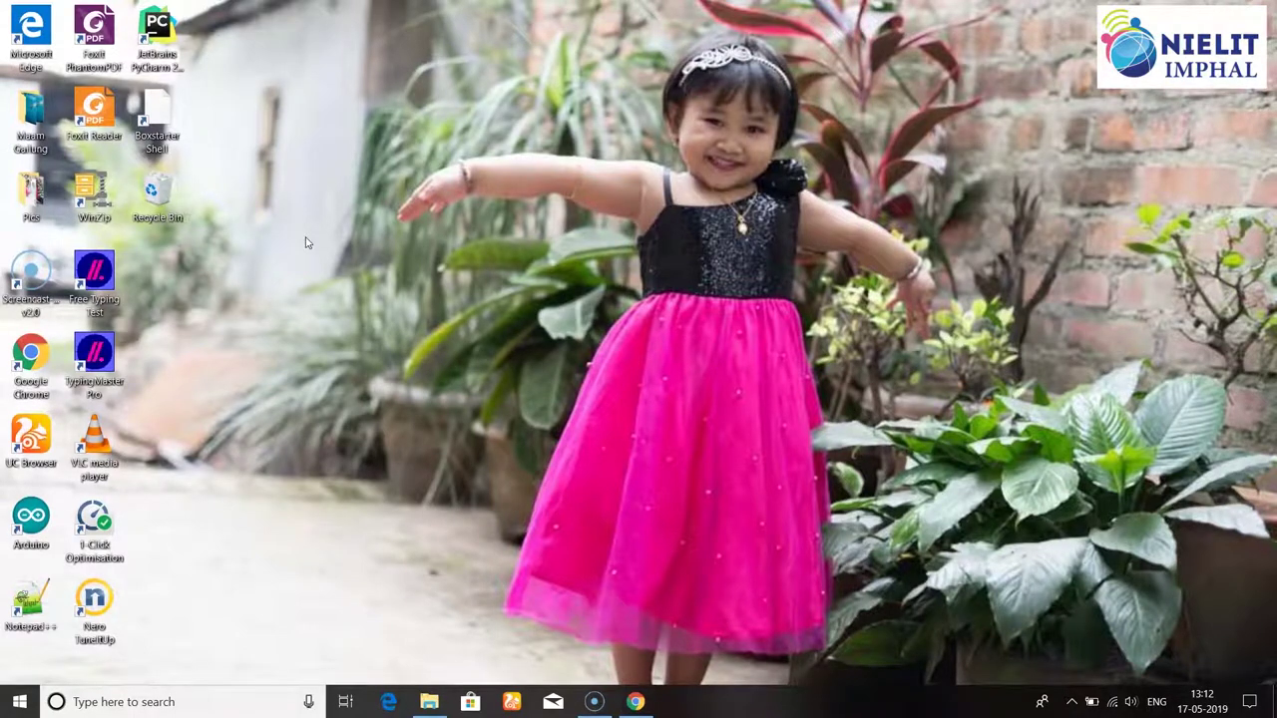
pyautogui.click(302, 264)
pyautogui.rightClick(355, 182)
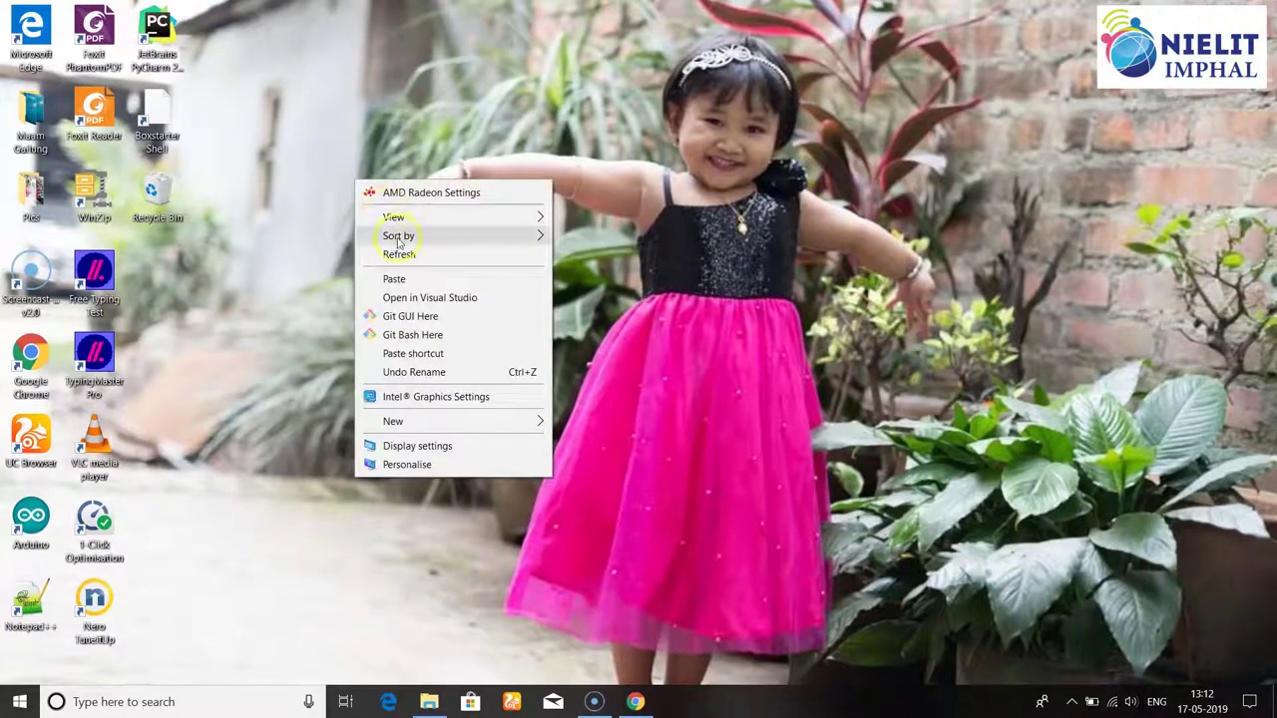
pyautogui.moveTo(396, 424)
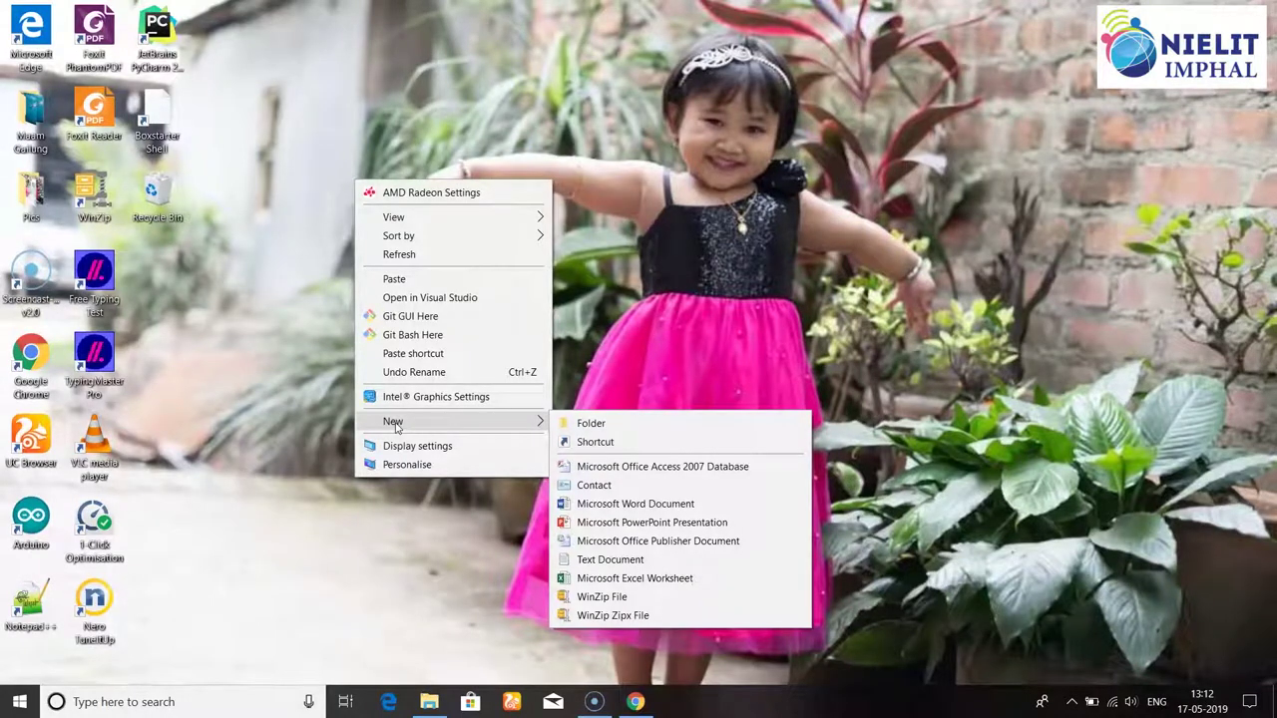
pyautogui.click(598, 424)
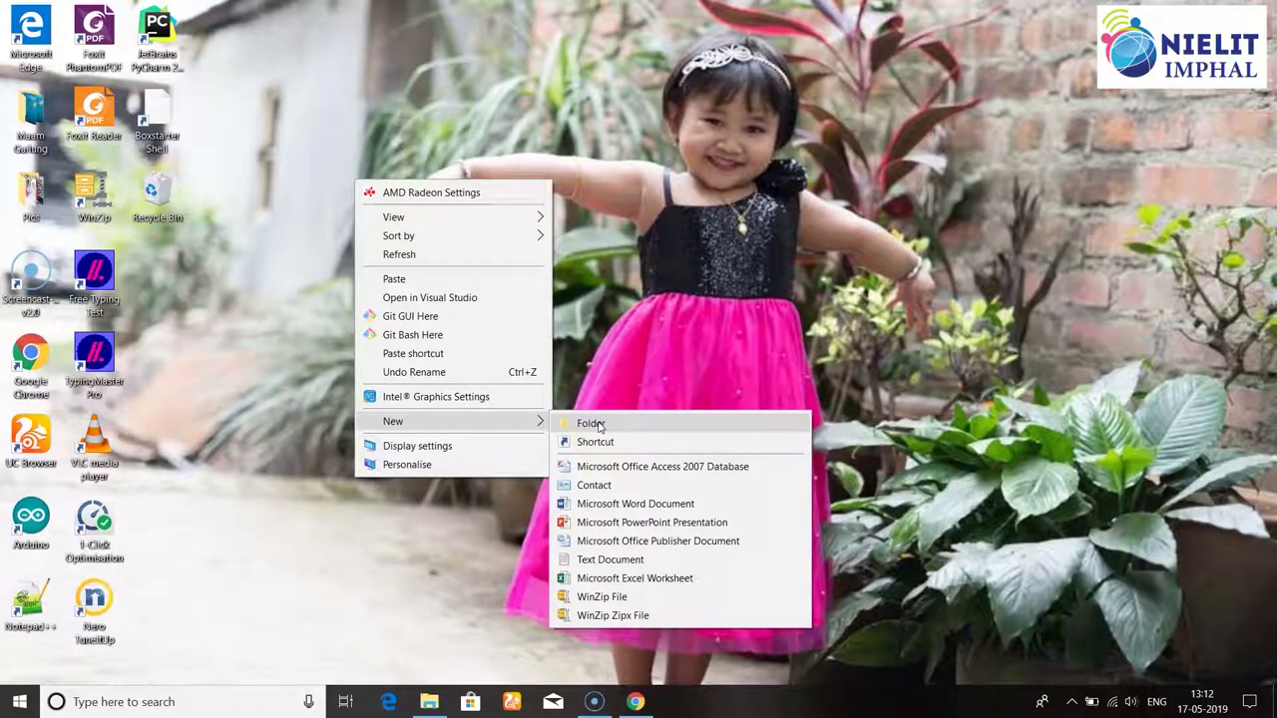
pyautogui.click(485, 424)
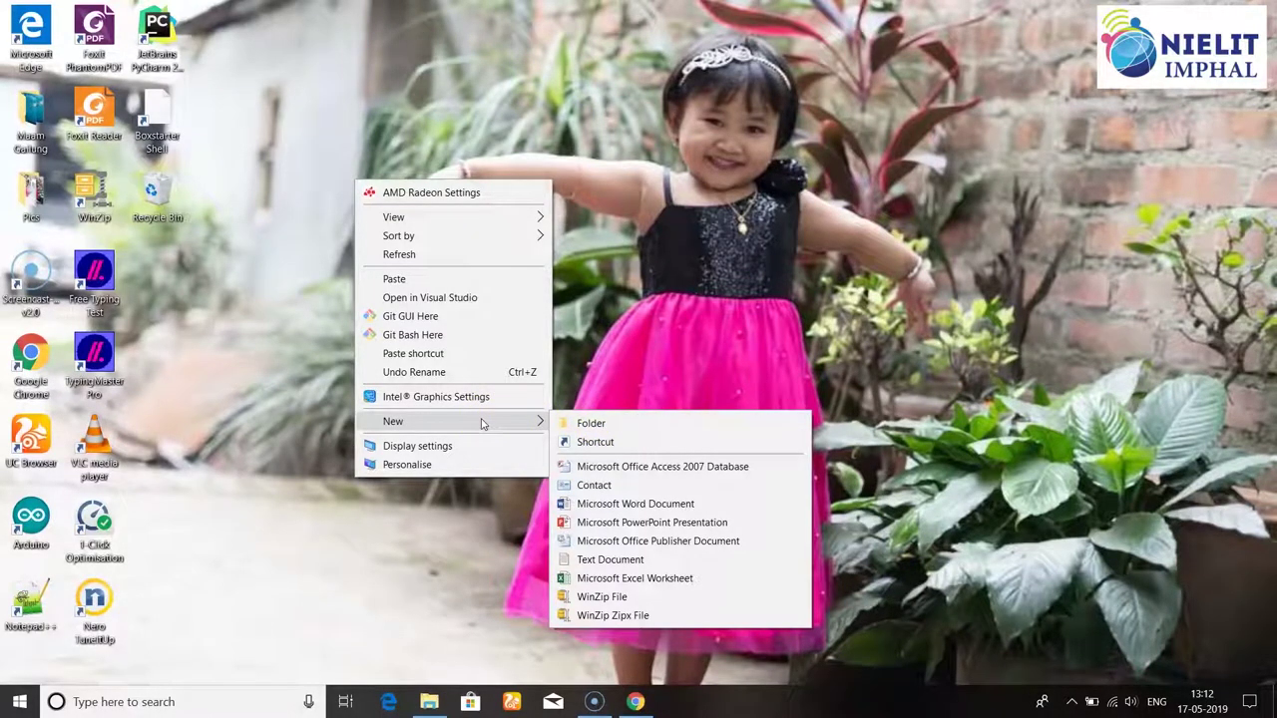
pyautogui.click(609, 422)
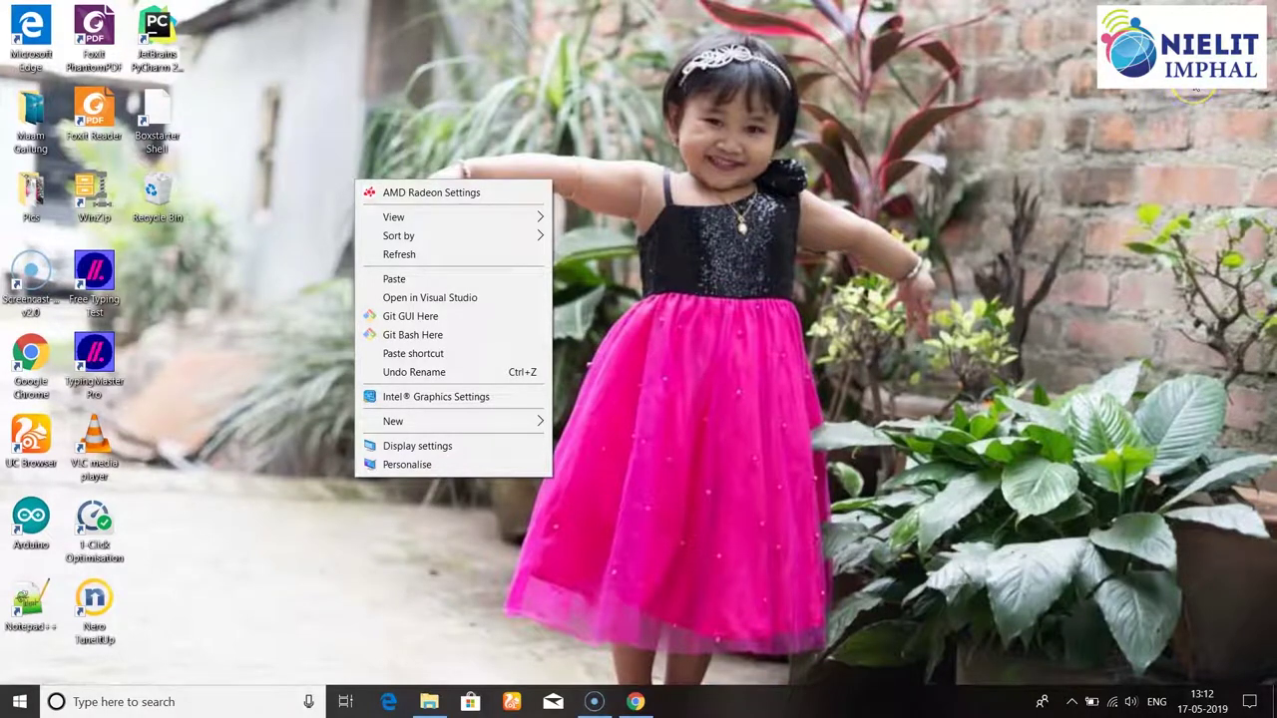
pyautogui.click(1195, 88)
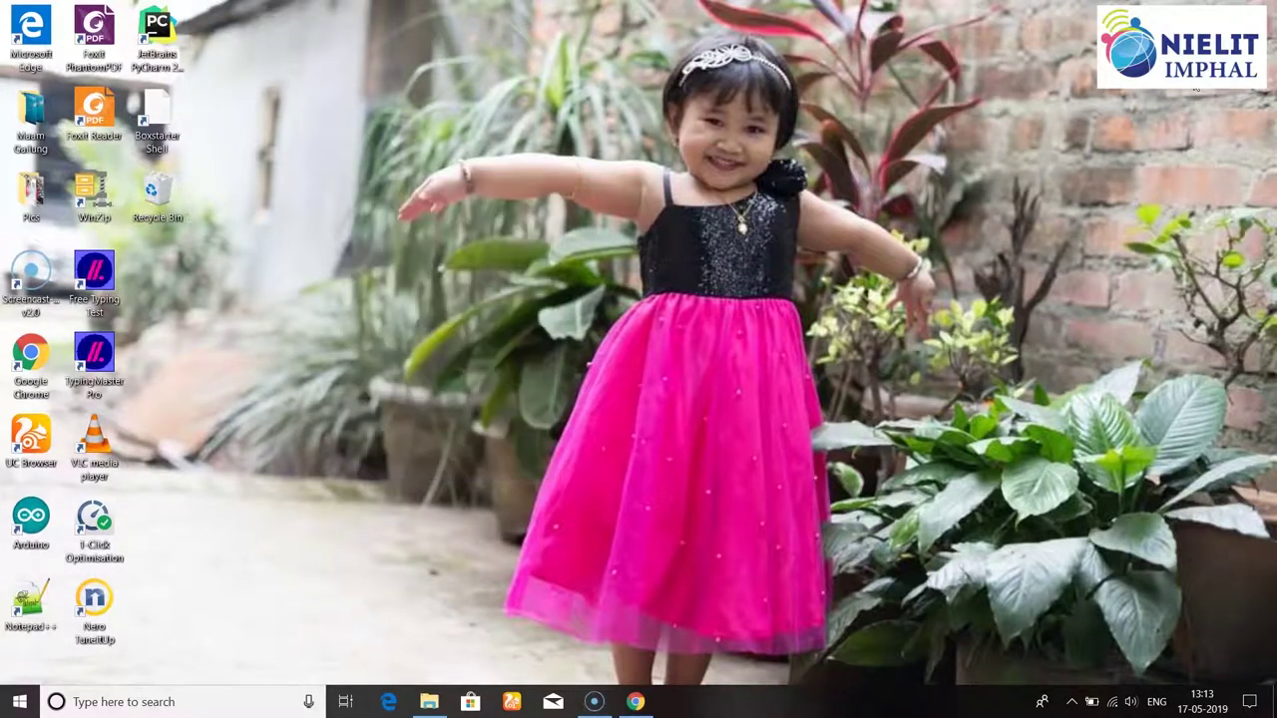
pyautogui.rightClick(1195, 85)
pyautogui.moveTo(1130, 325)
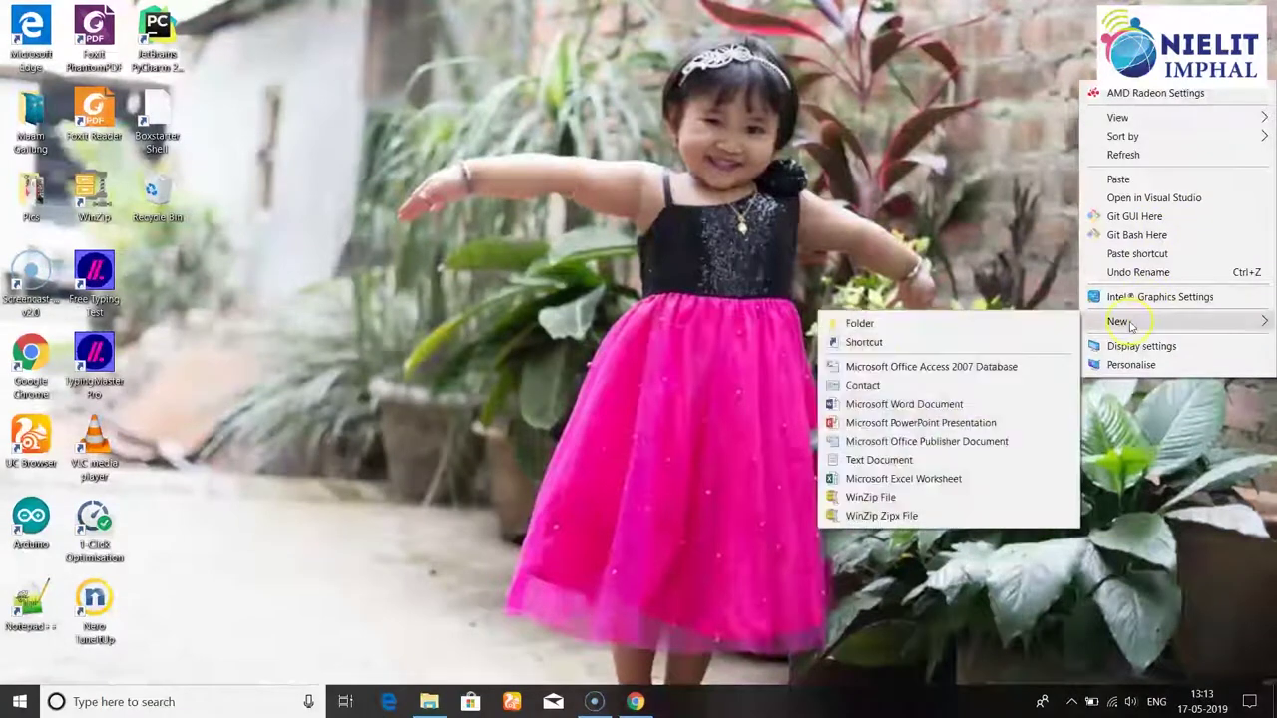
# - Create a new folder named Test on the desktop and deselect it
pyautogui.rightClick(1133, 639)
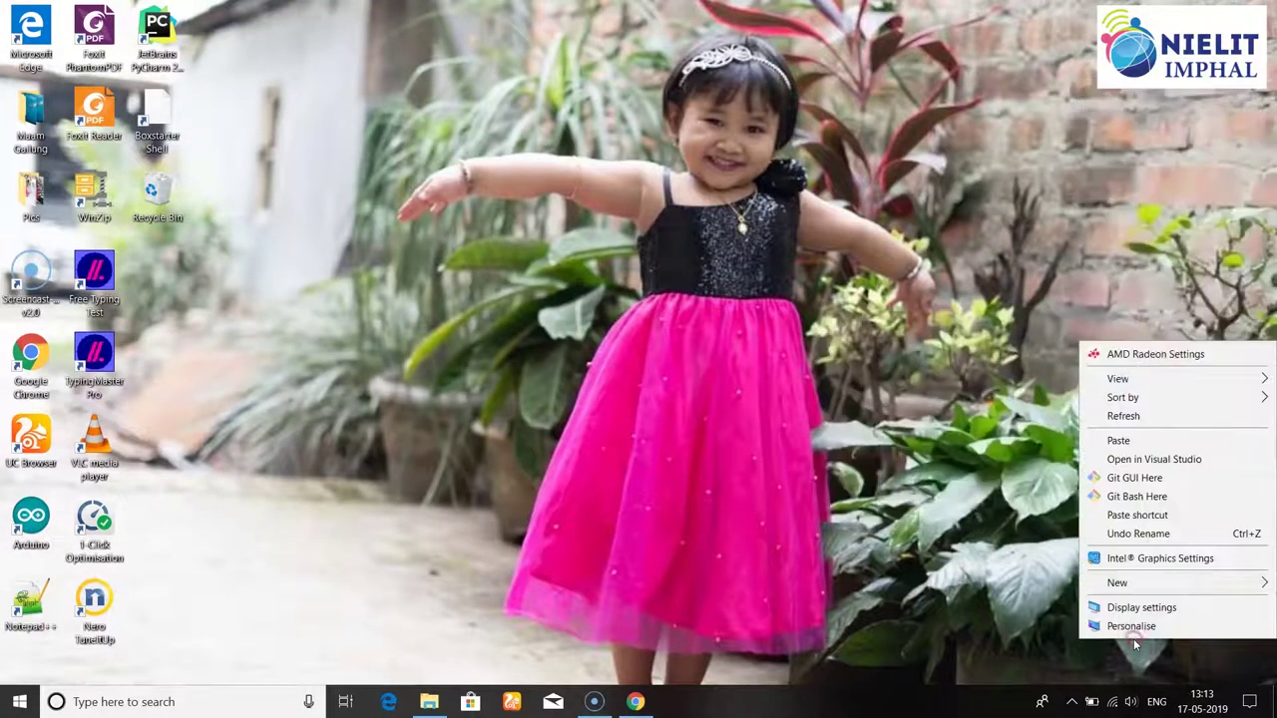
pyautogui.moveTo(1122, 584)
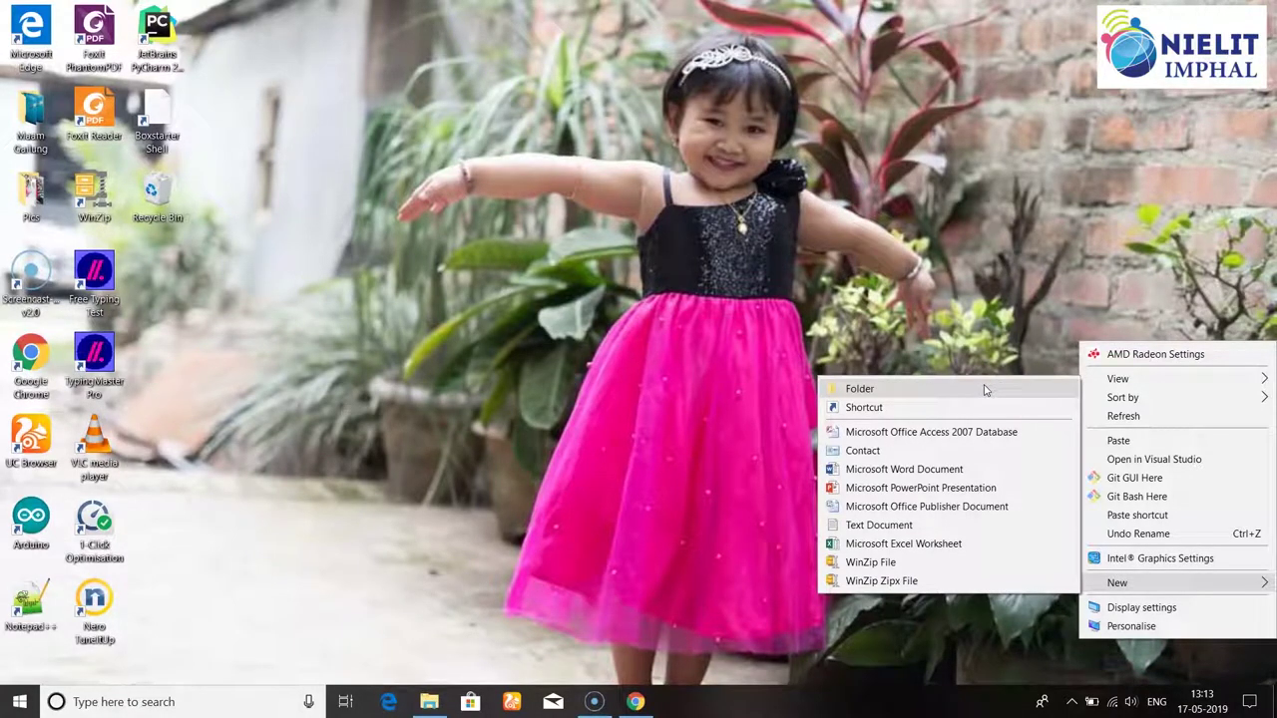
pyautogui.click(872, 391)
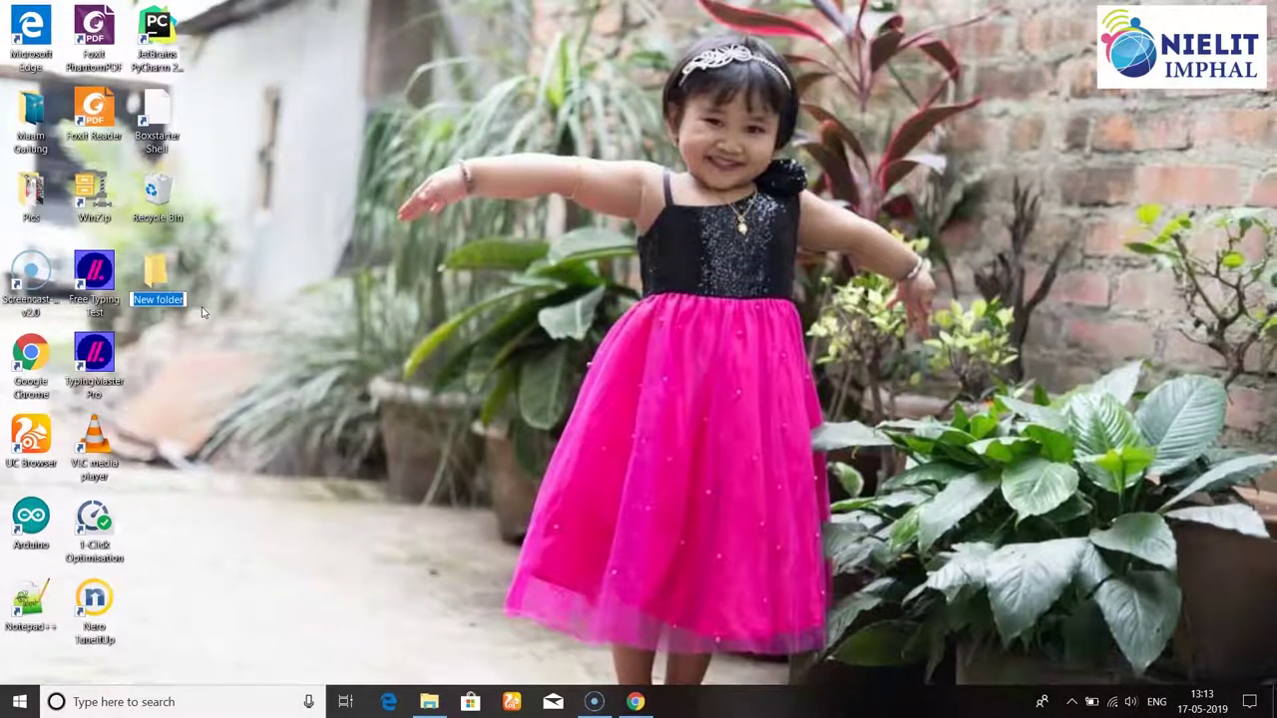
pyautogui.write('Test')
pyautogui.press('Return')
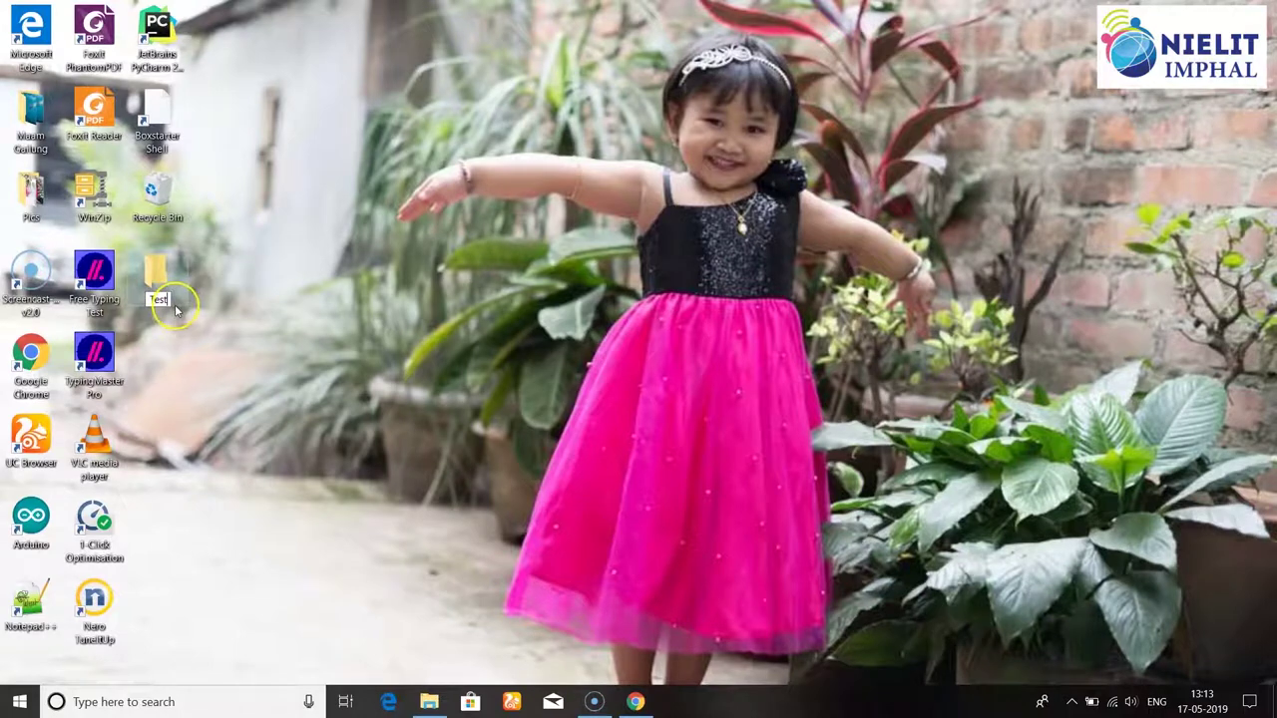
pyautogui.click(218, 271)
pyautogui.click(282, 264)
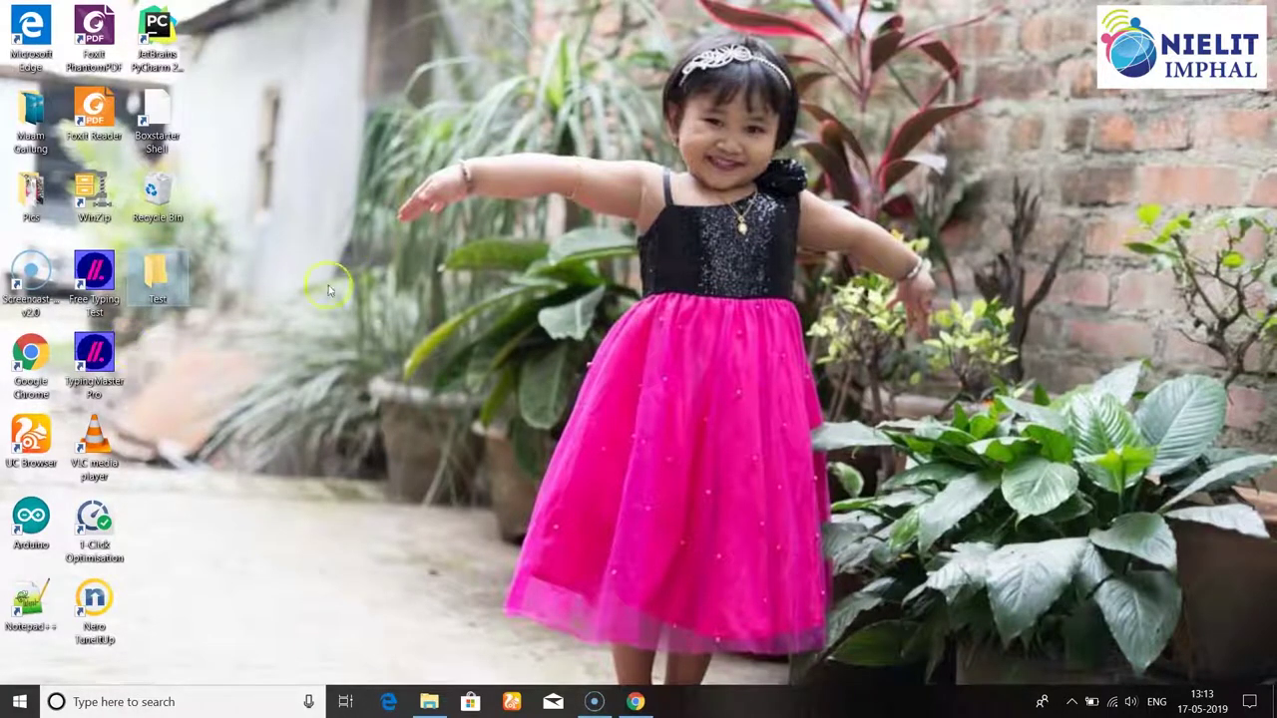
# - Open the Test folder on the desktop to view its contents, and close its window
pyautogui.click(255, 268)
pyautogui.click(401, 235)
pyautogui.click(215, 298)
pyautogui.click(210, 305)
pyautogui.click(159, 287)
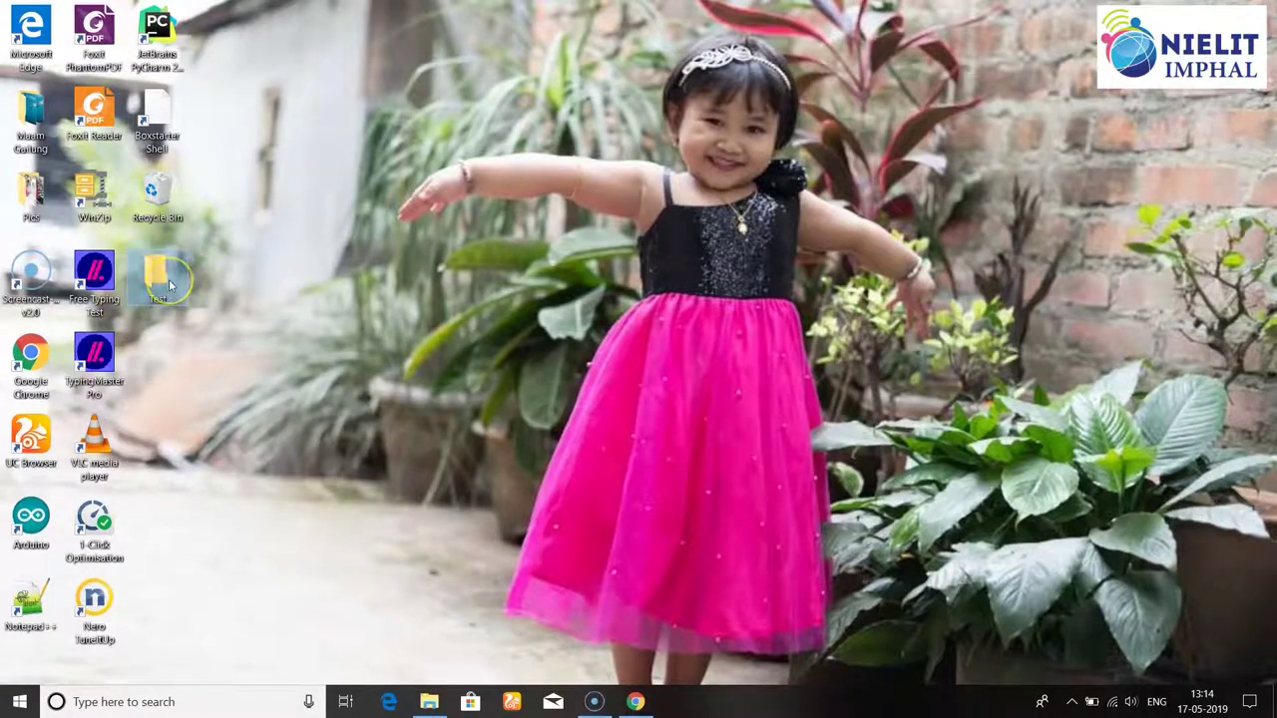
pyautogui.click(155, 277)
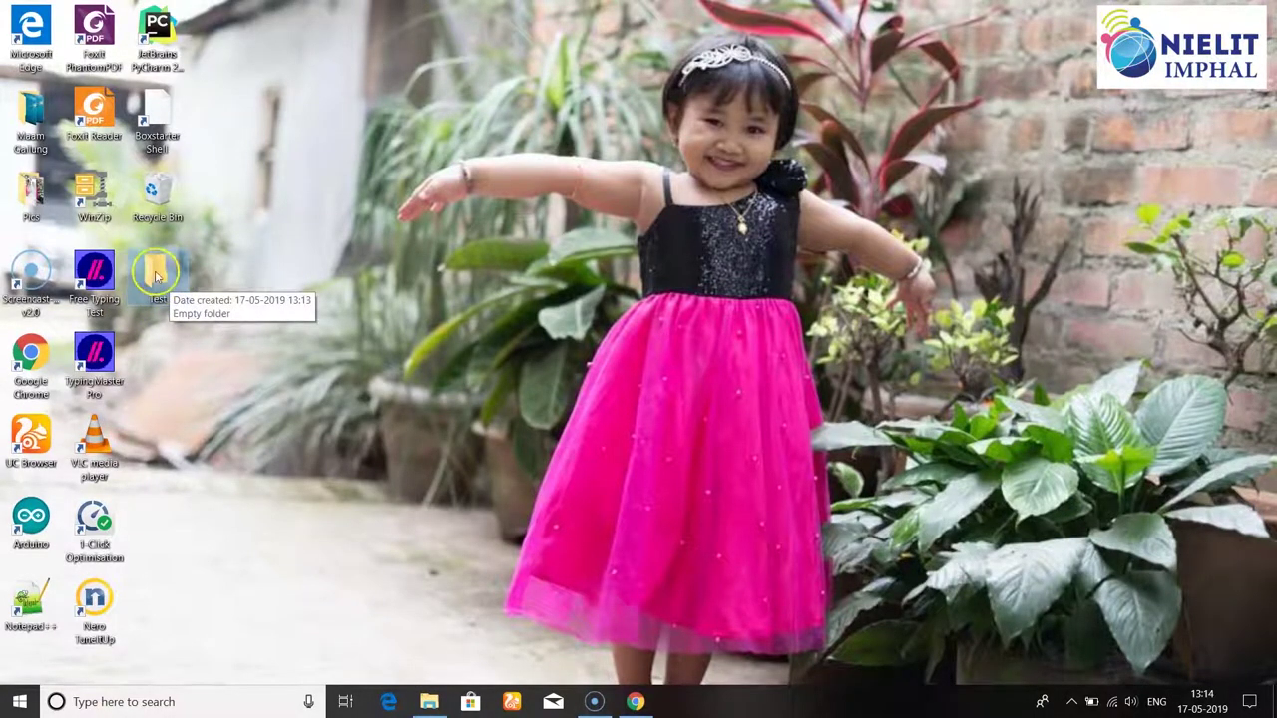
pyautogui.doubleClick(156, 278)
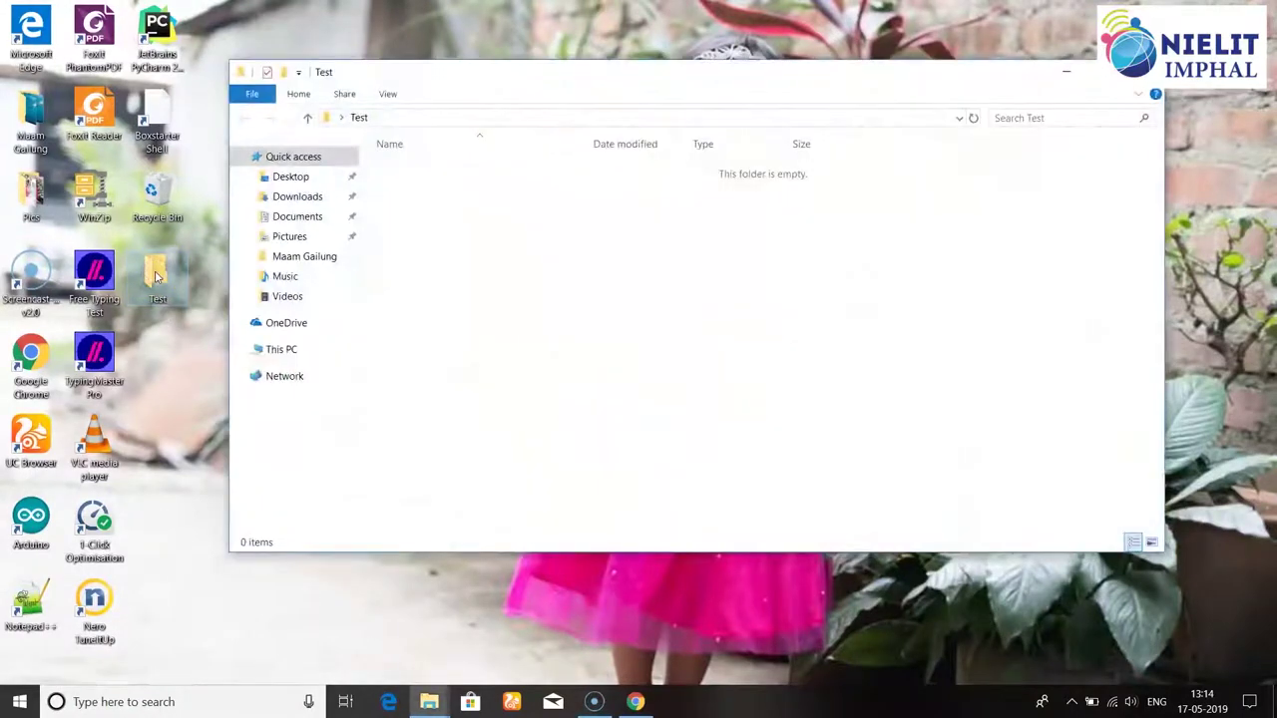
pyautogui.click(329, 171)
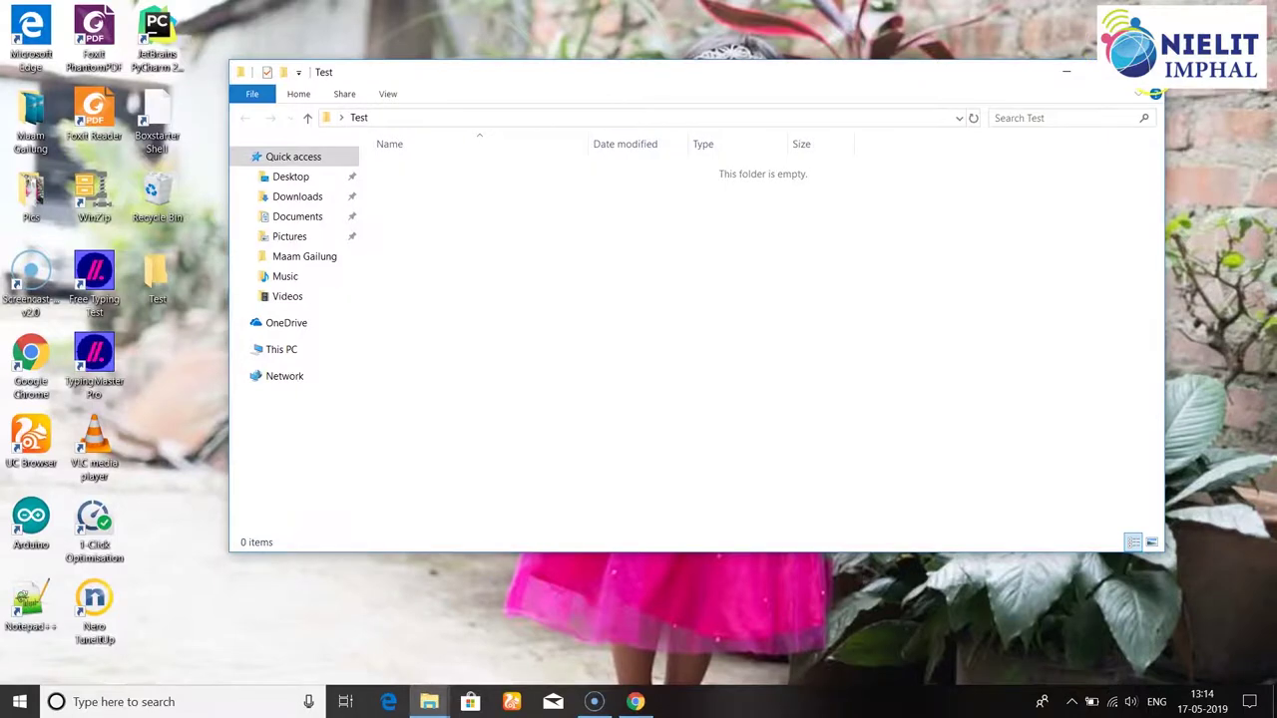
pyautogui.click(1142, 79)
# - Open the desktop folder Test using its Open command and shift its window slightly on the screen
pyautogui.click(153, 278)
pyautogui.rightClick(153, 278)
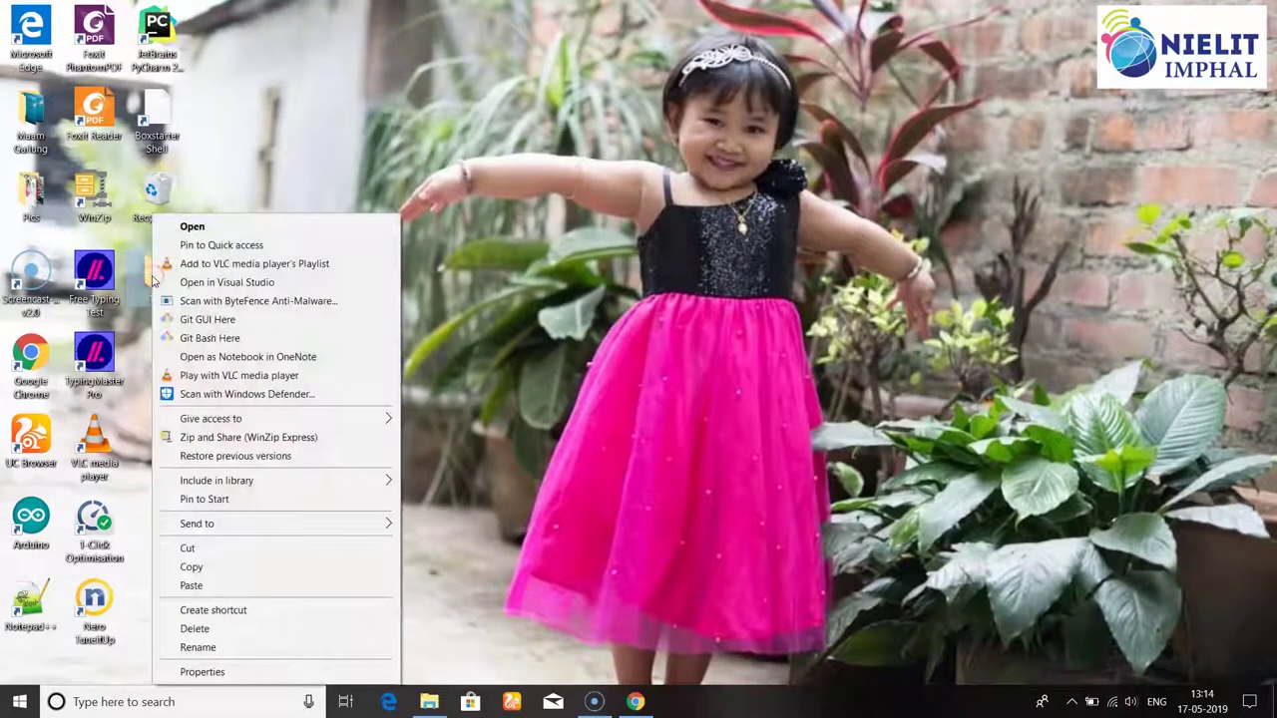
pyautogui.click(199, 228)
pyautogui.click(588, 278)
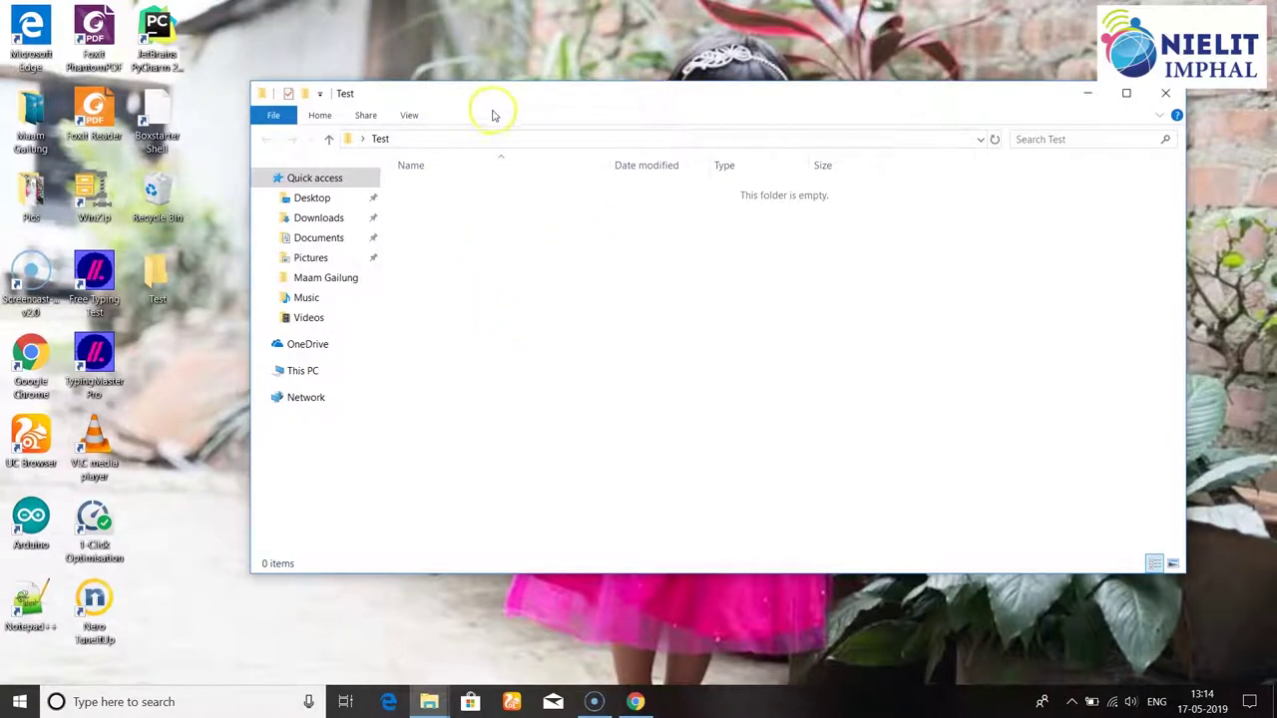
pyautogui.moveTo(514, 97); pyautogui.dragTo(480, 87)
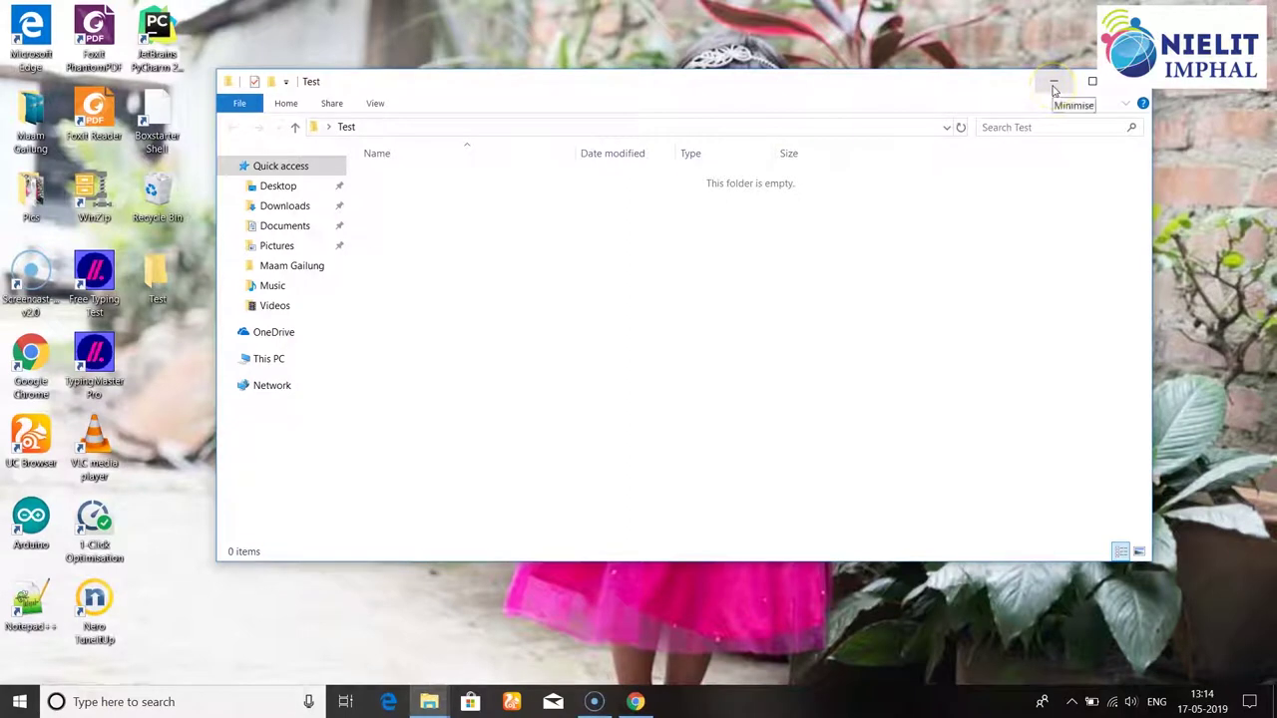
# - Bring up the Test window's Restore, Move, Size, Minimise, Maximise and Close commands, and close the window
pyautogui.click(229, 81)
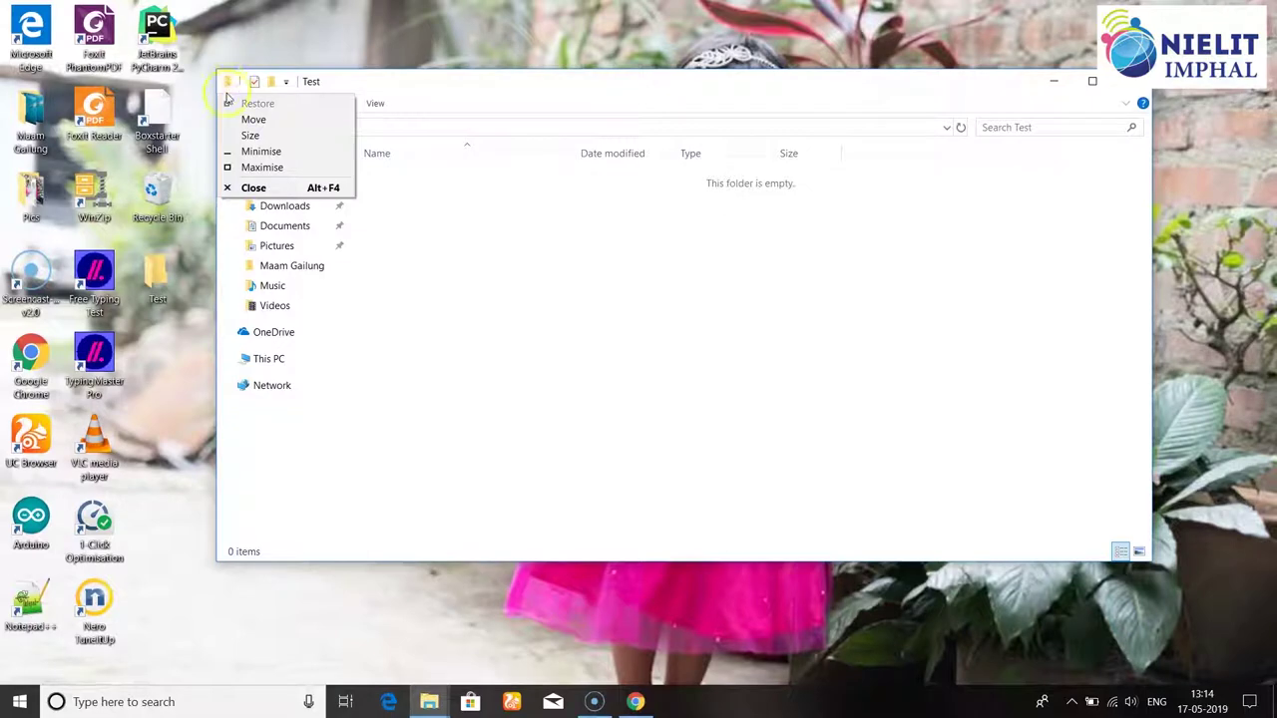
pyautogui.click(249, 121)
pyautogui.press('c')
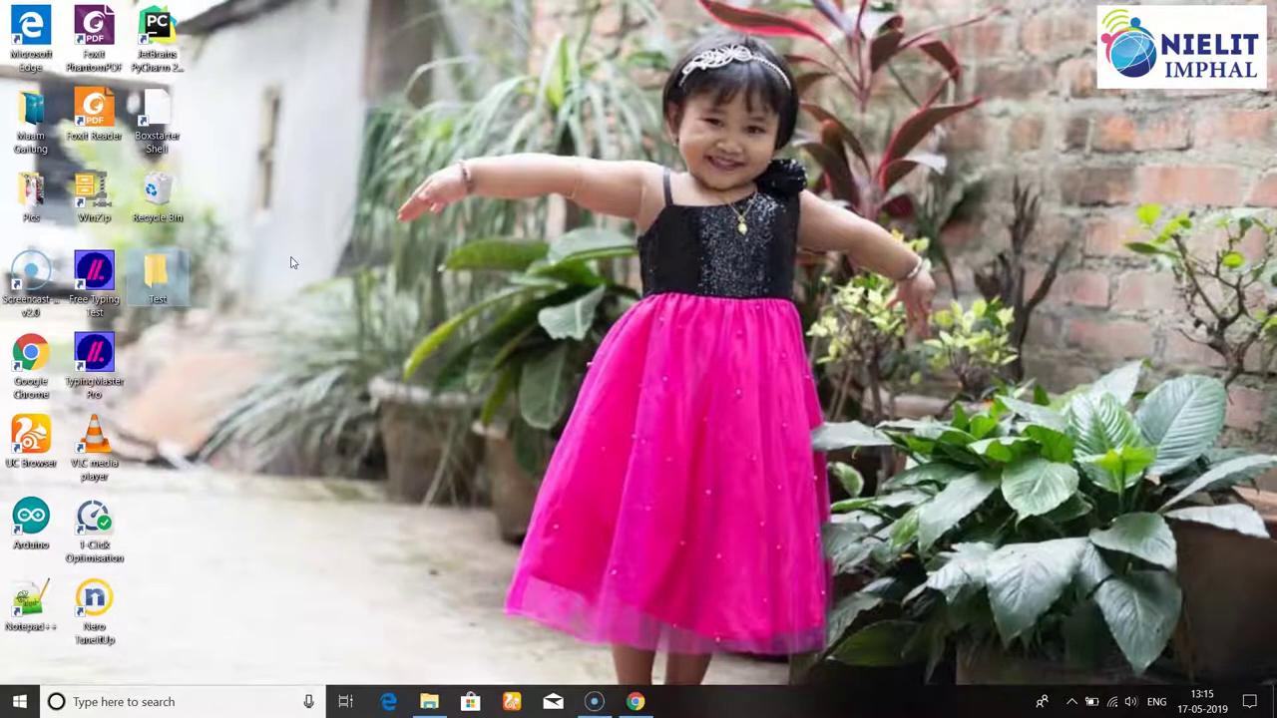
# - Create a second new folder on the desktop and name it Test2
pyautogui.click(339, 329)
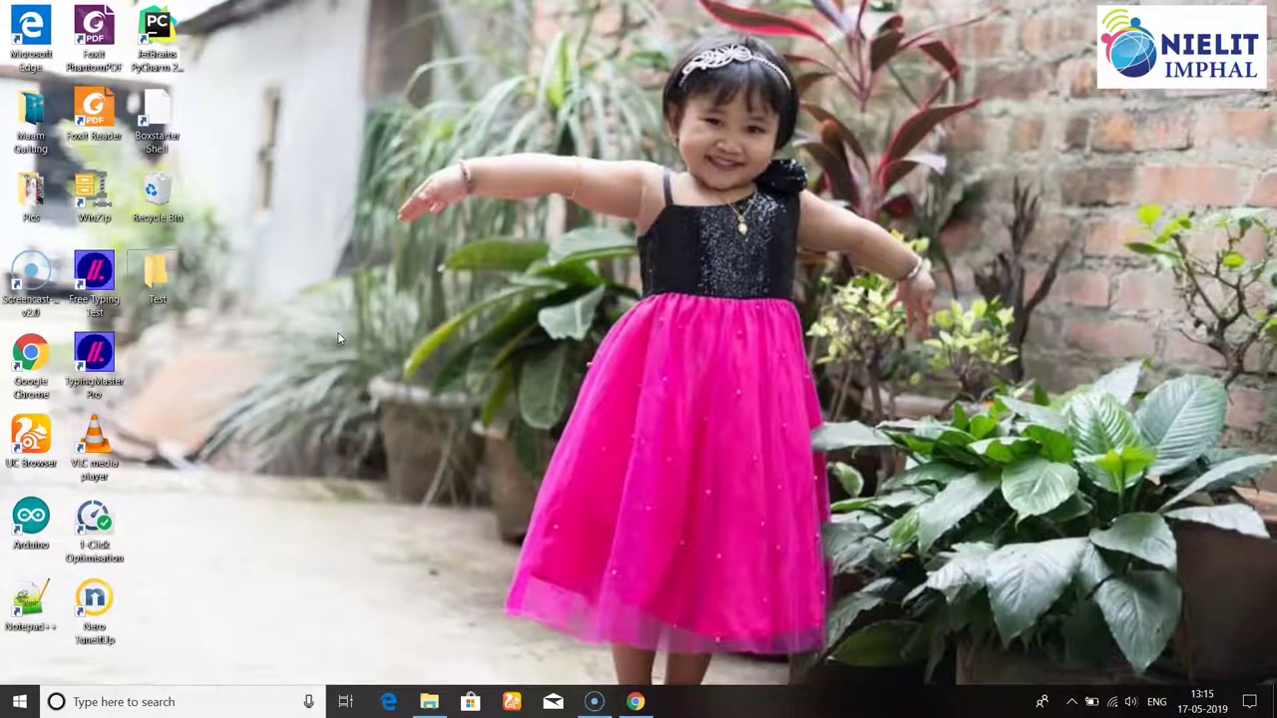
pyautogui.hotkey('ctrl', 'shift', 'n')
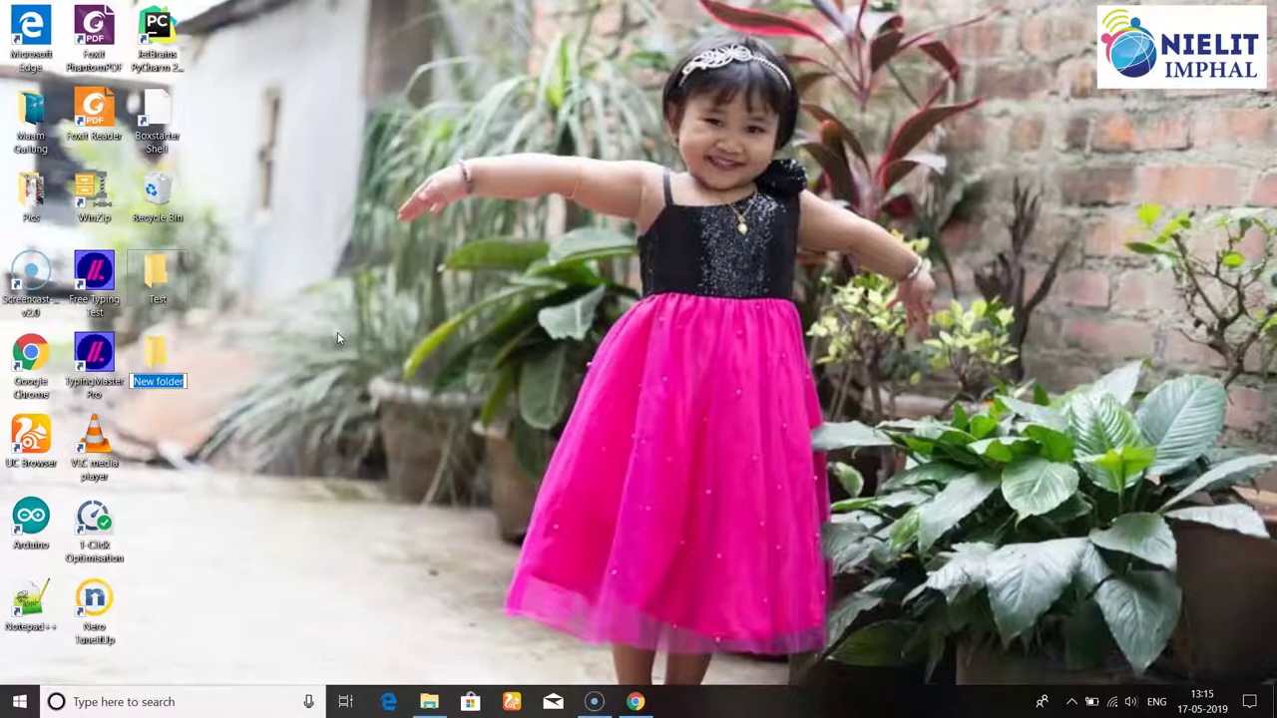
pyautogui.click(152, 402)
pyautogui.write('Te')
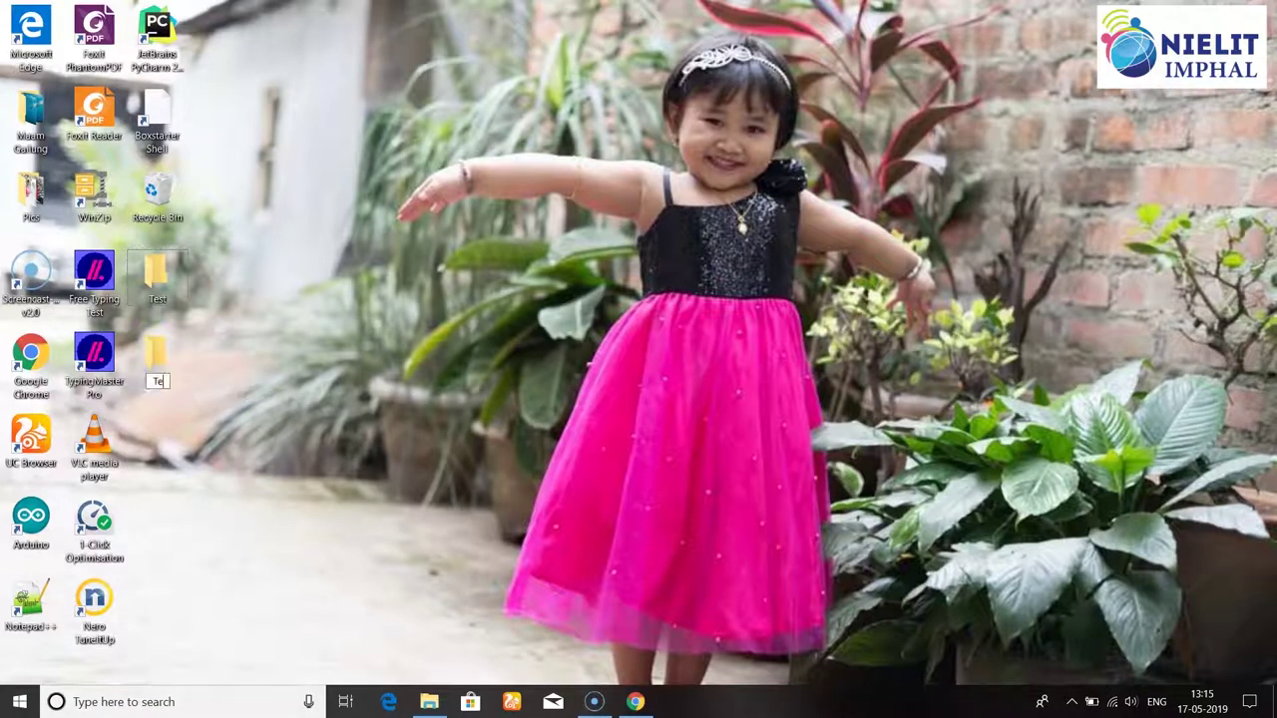
pyautogui.write('st2')
pyautogui.press('Return')
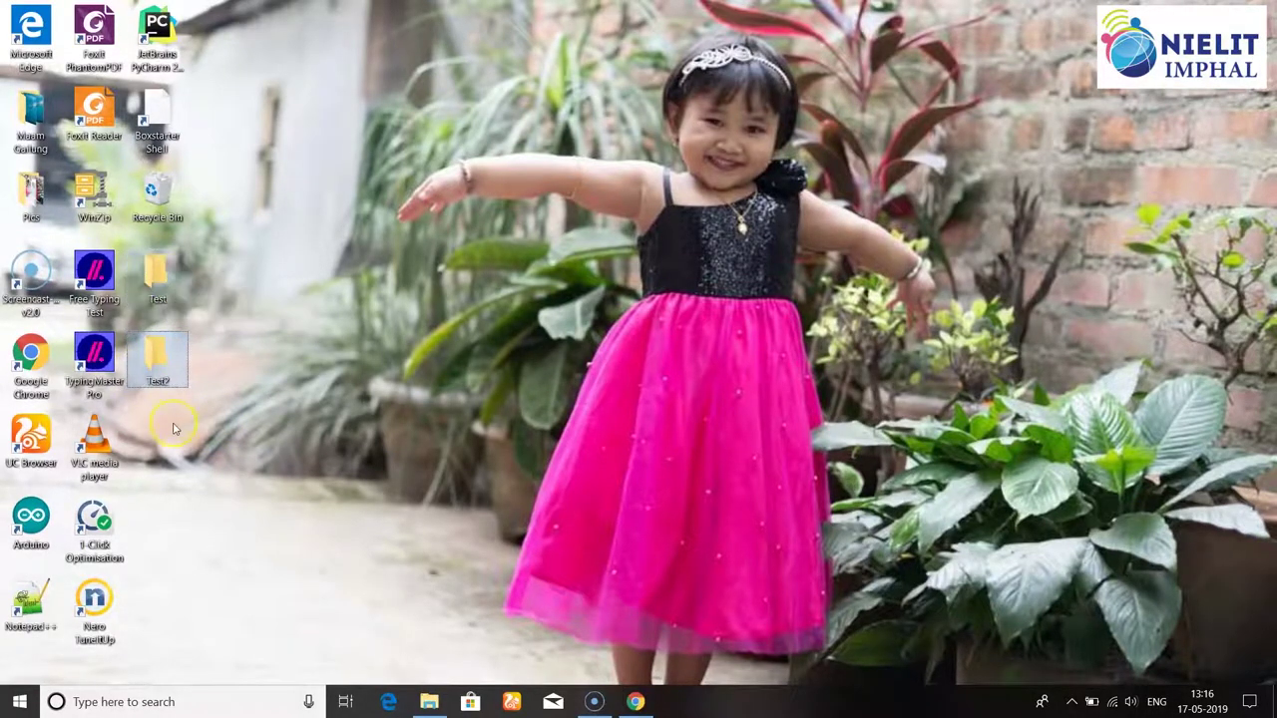
# - Create a subfolder named abc inside the Test2 folder and close the Test2 window
pyautogui.doubleClick(155, 357)
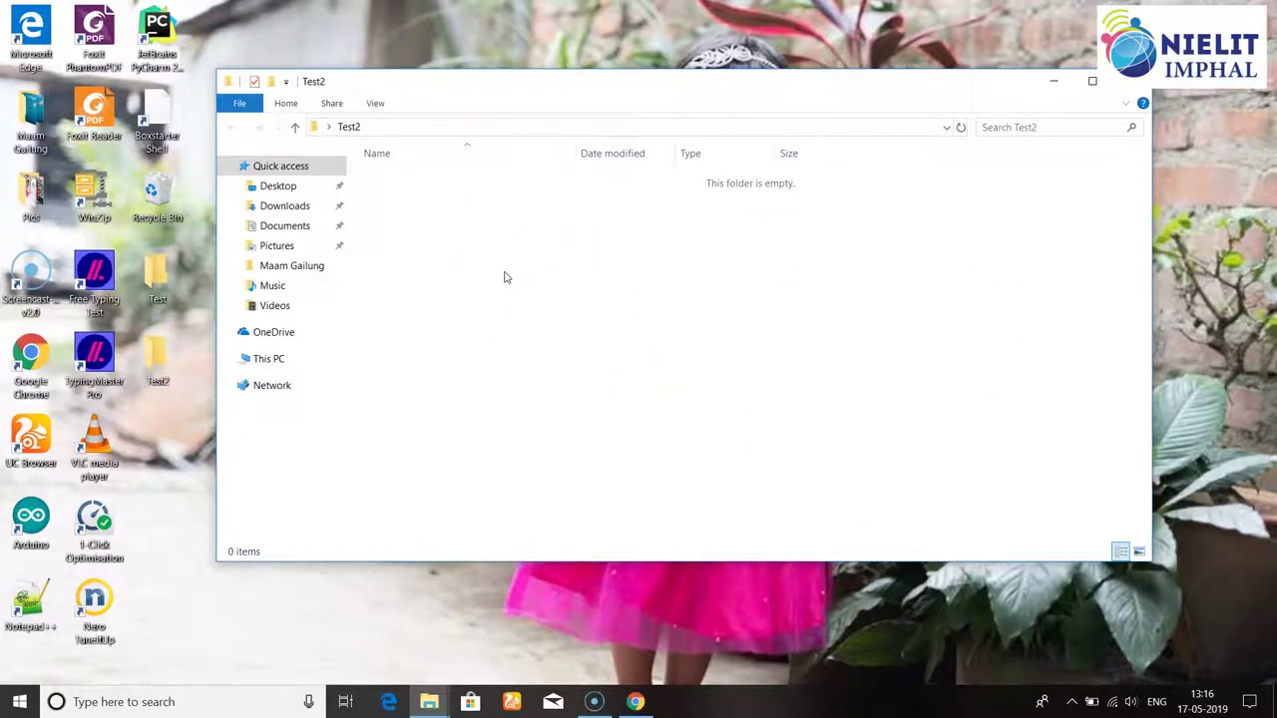
pyautogui.rightClick(609, 267)
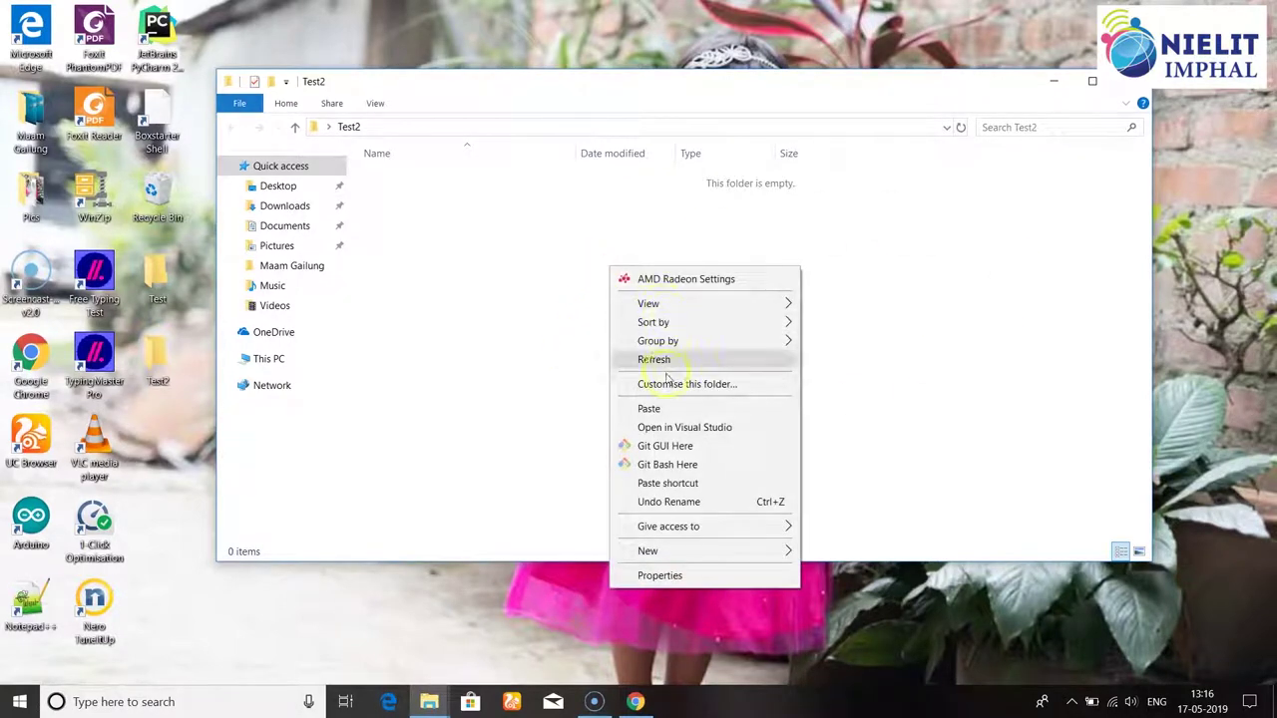
pyautogui.moveTo(647, 551)
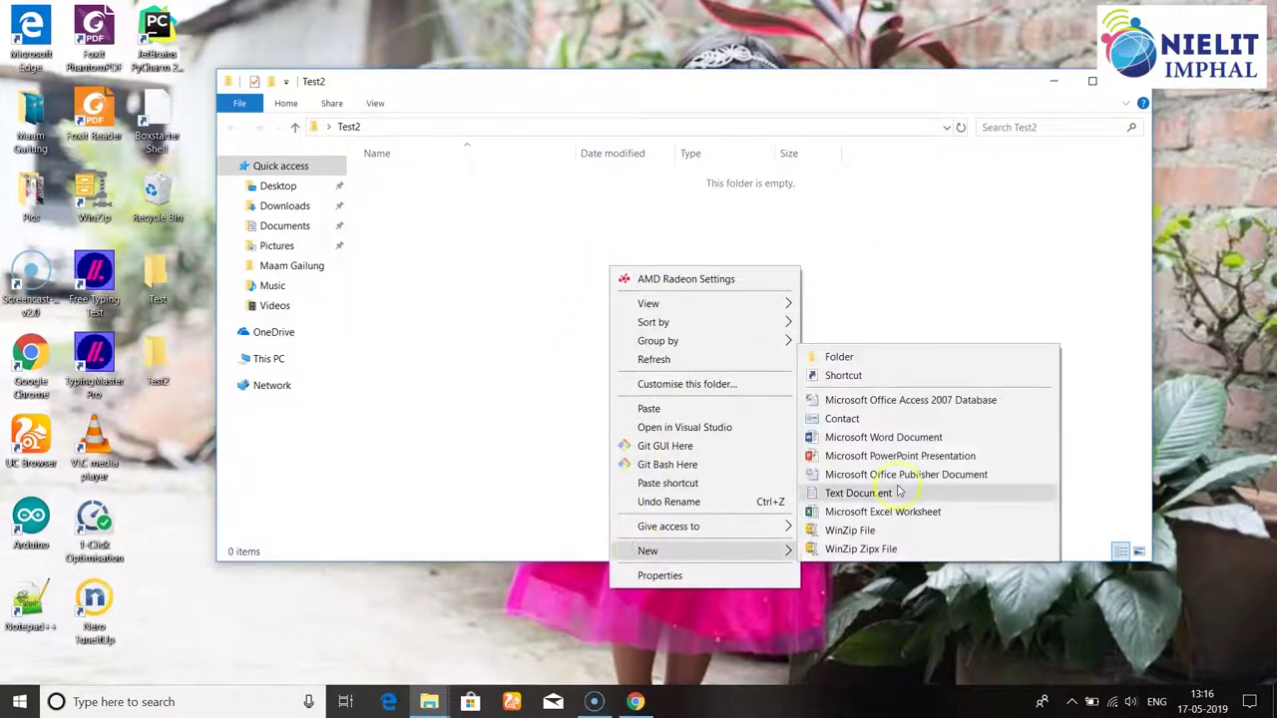
pyautogui.click(838, 357)
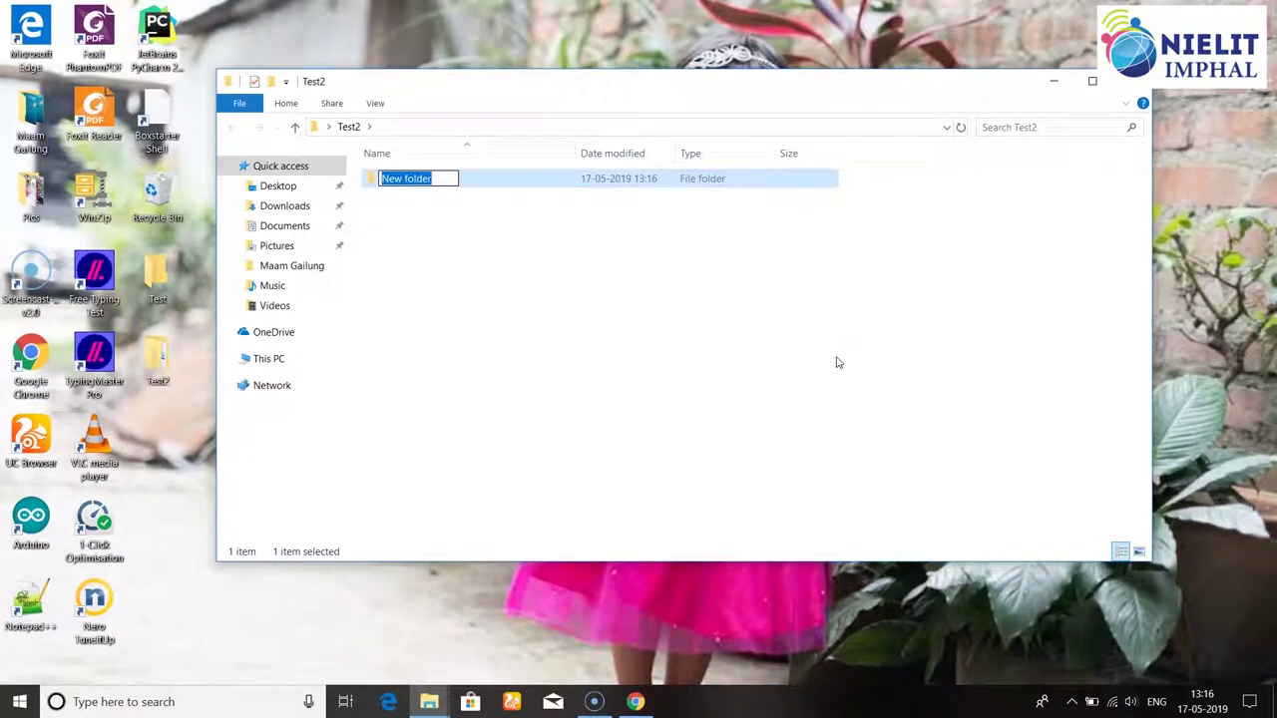
pyautogui.write('abc')
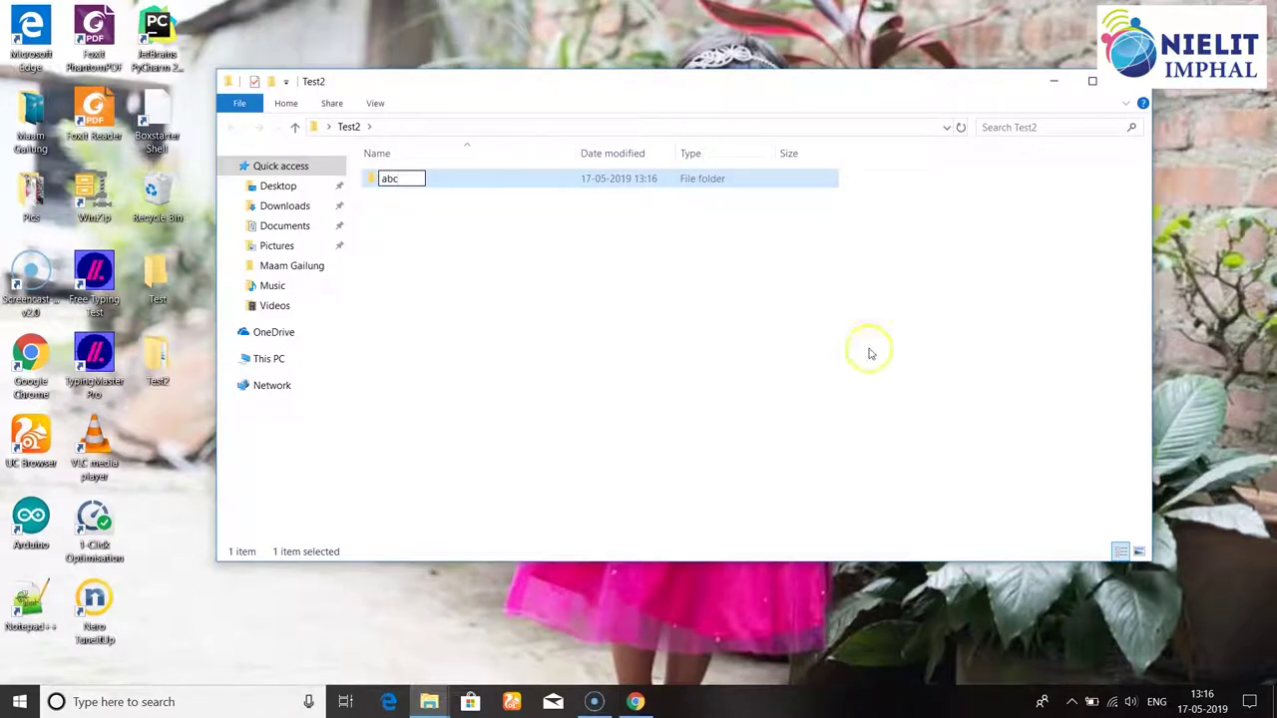
pyautogui.click(483, 276)
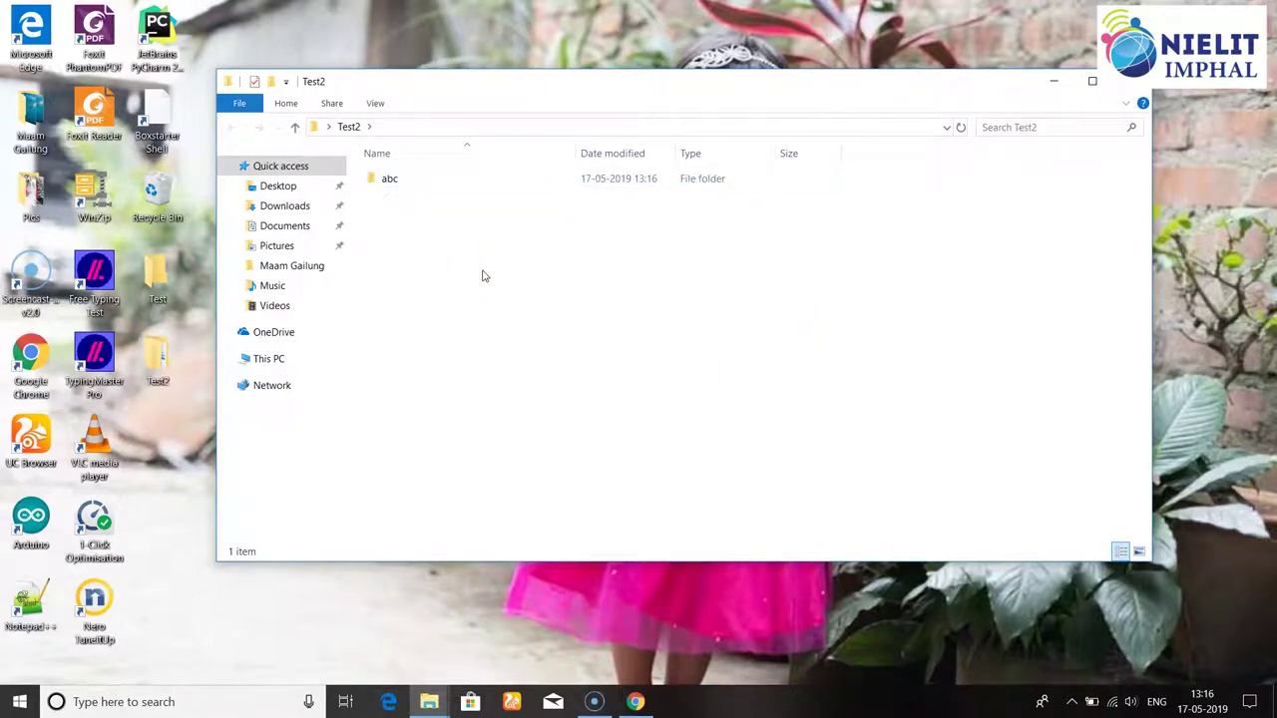
pyautogui.click(387, 187)
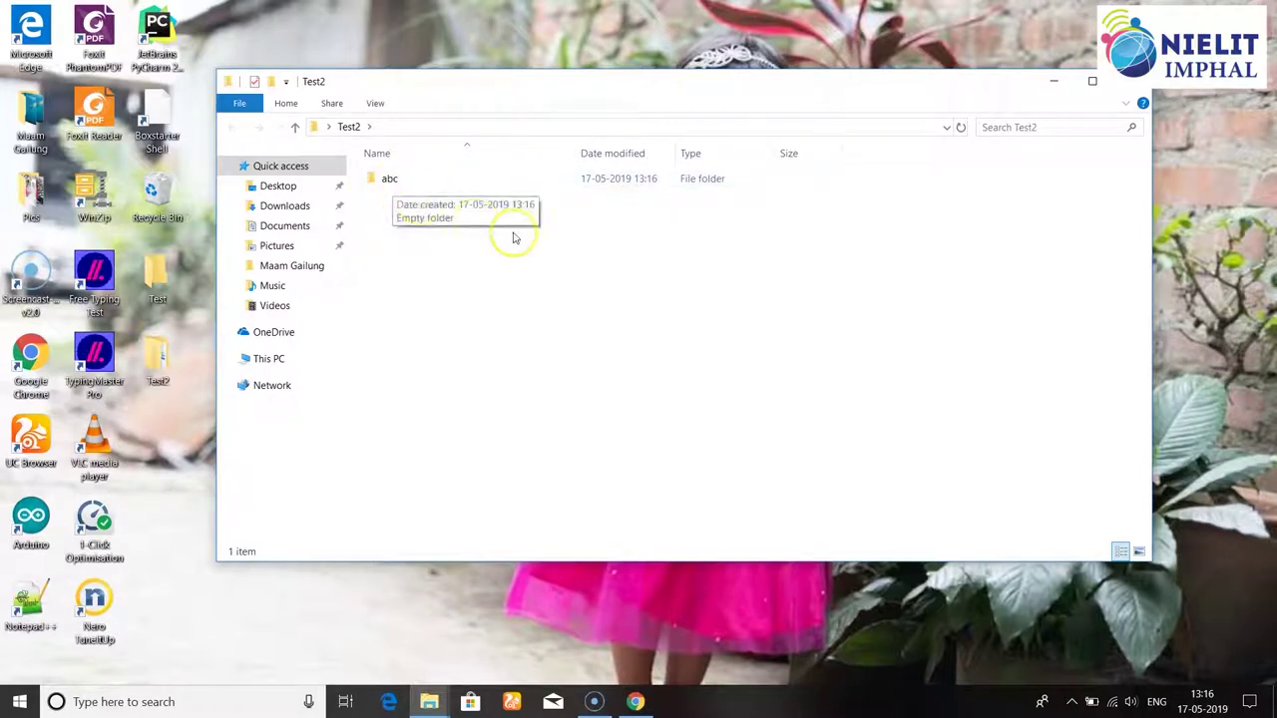
pyautogui.click(427, 196)
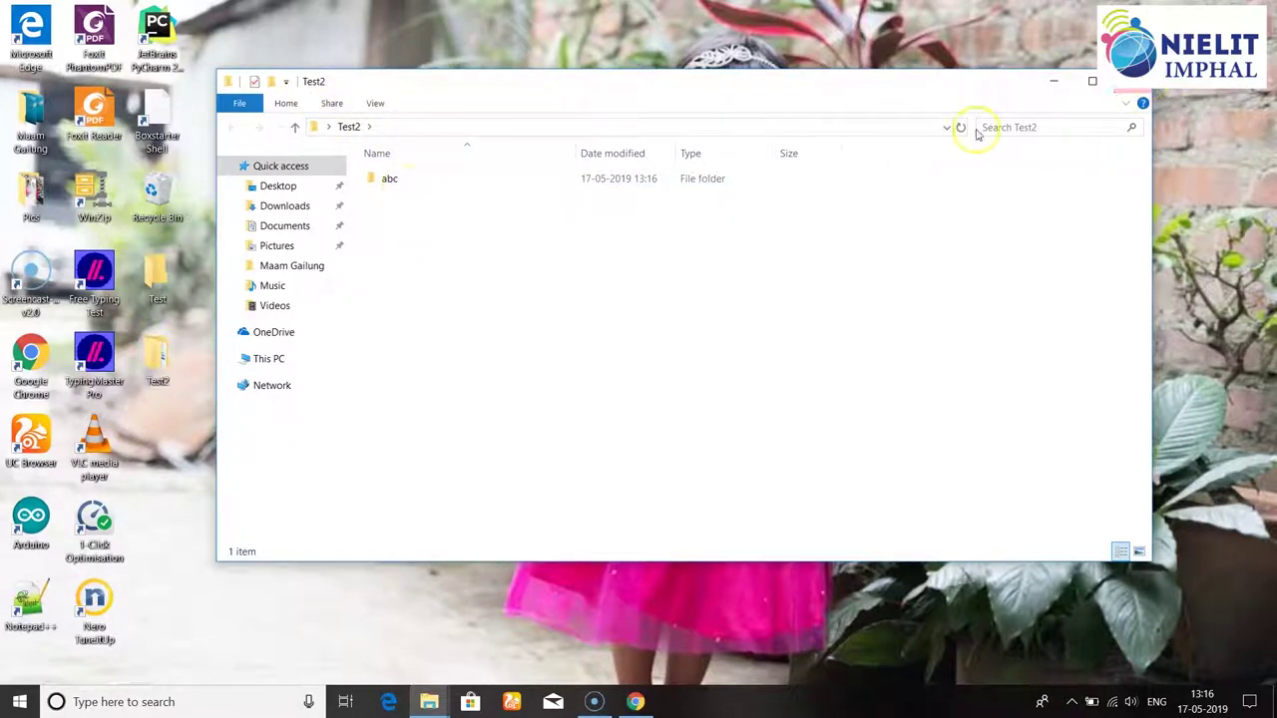
pyautogui.click(1131, 85)
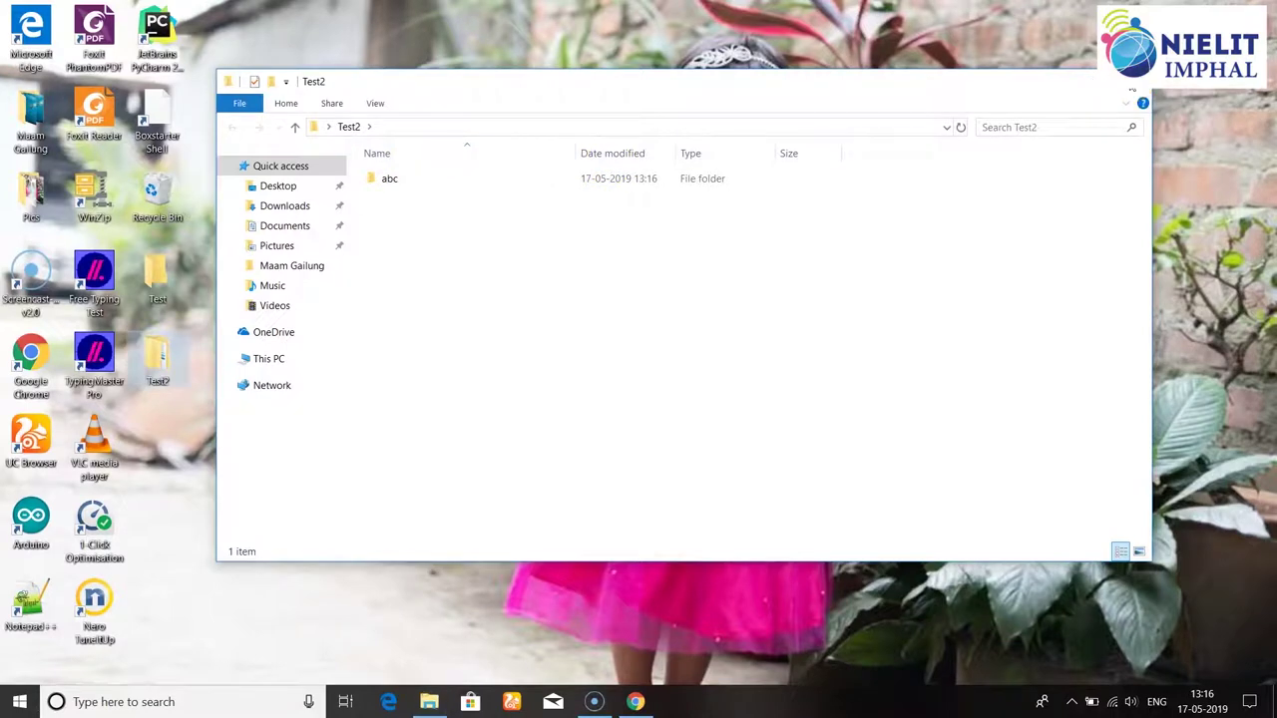
# - Open the Test folder on the desktop and create a subfolder named 123 in it
pyautogui.click(157, 361)
pyautogui.doubleClick(159, 277)
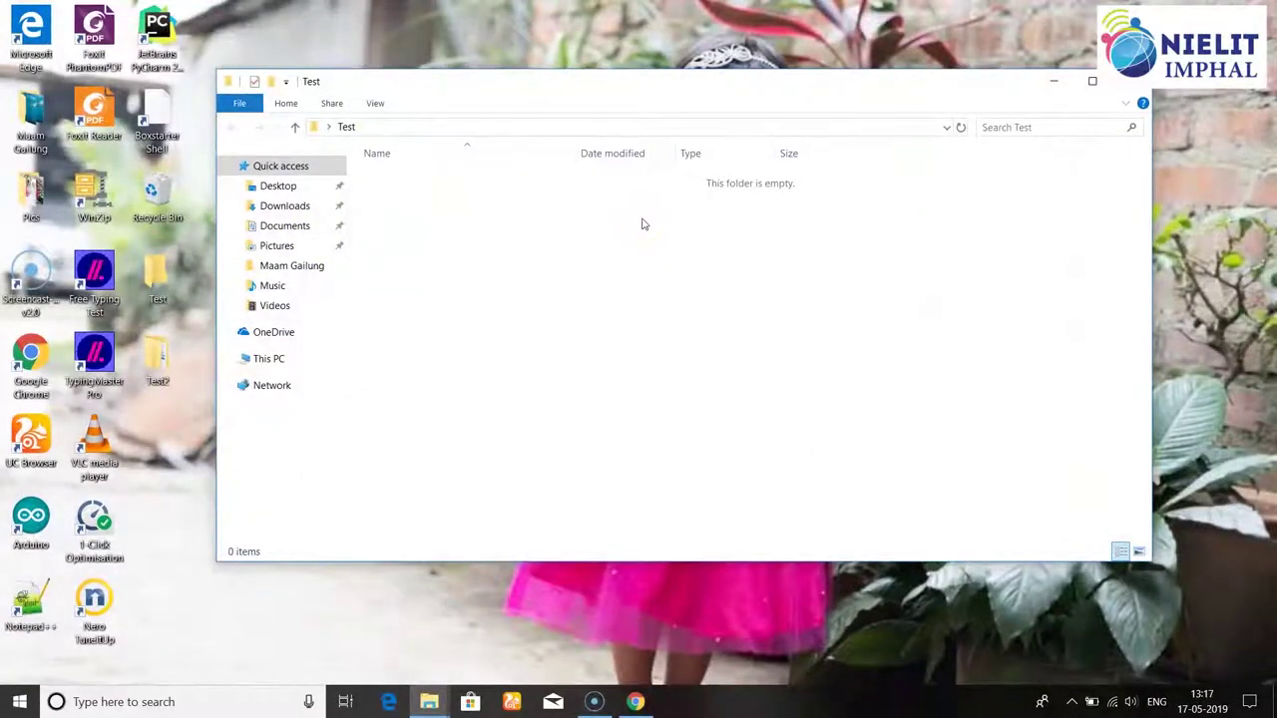
pyautogui.hotkey('ctrl', 'shift', 'n')
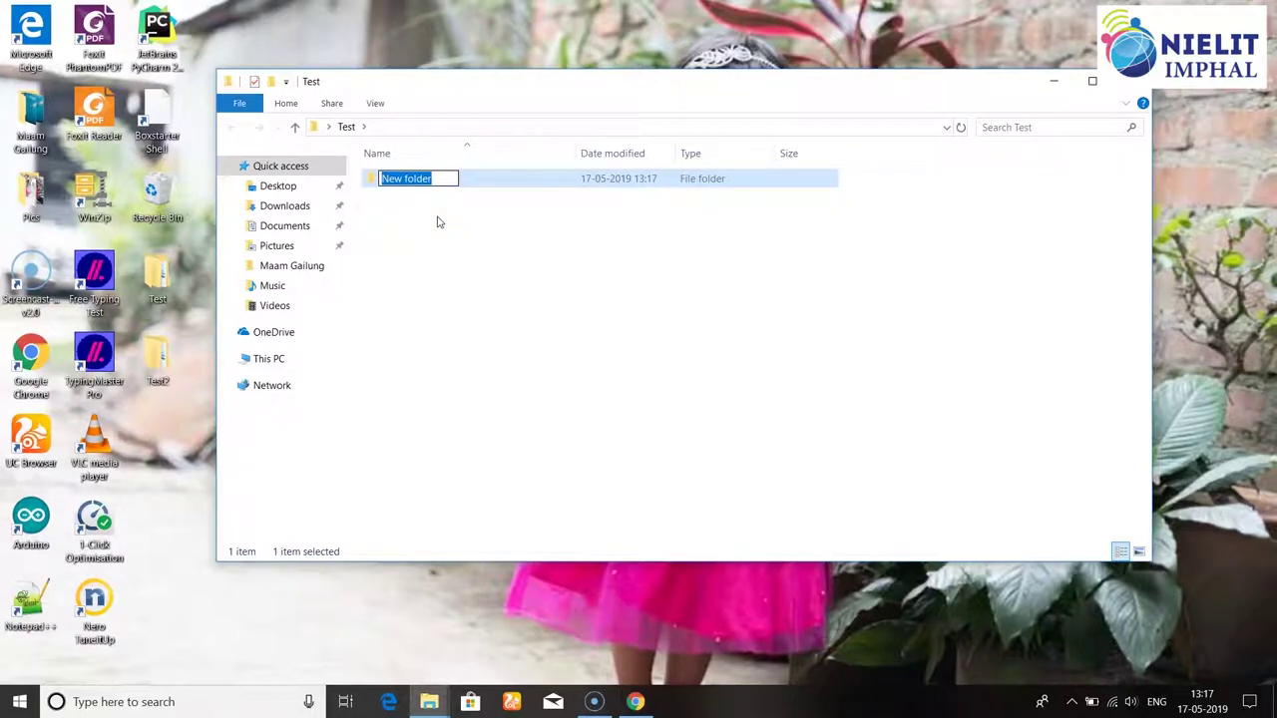
pyautogui.write('123')
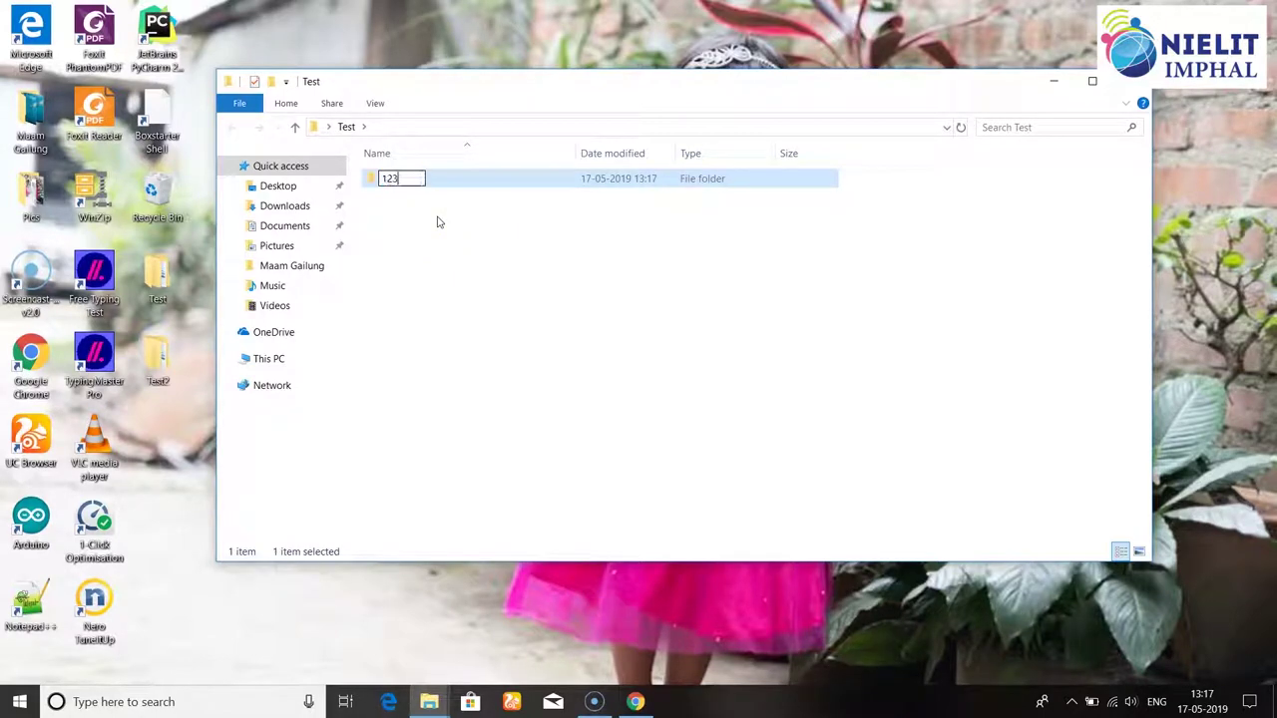
pyautogui.press('Return')
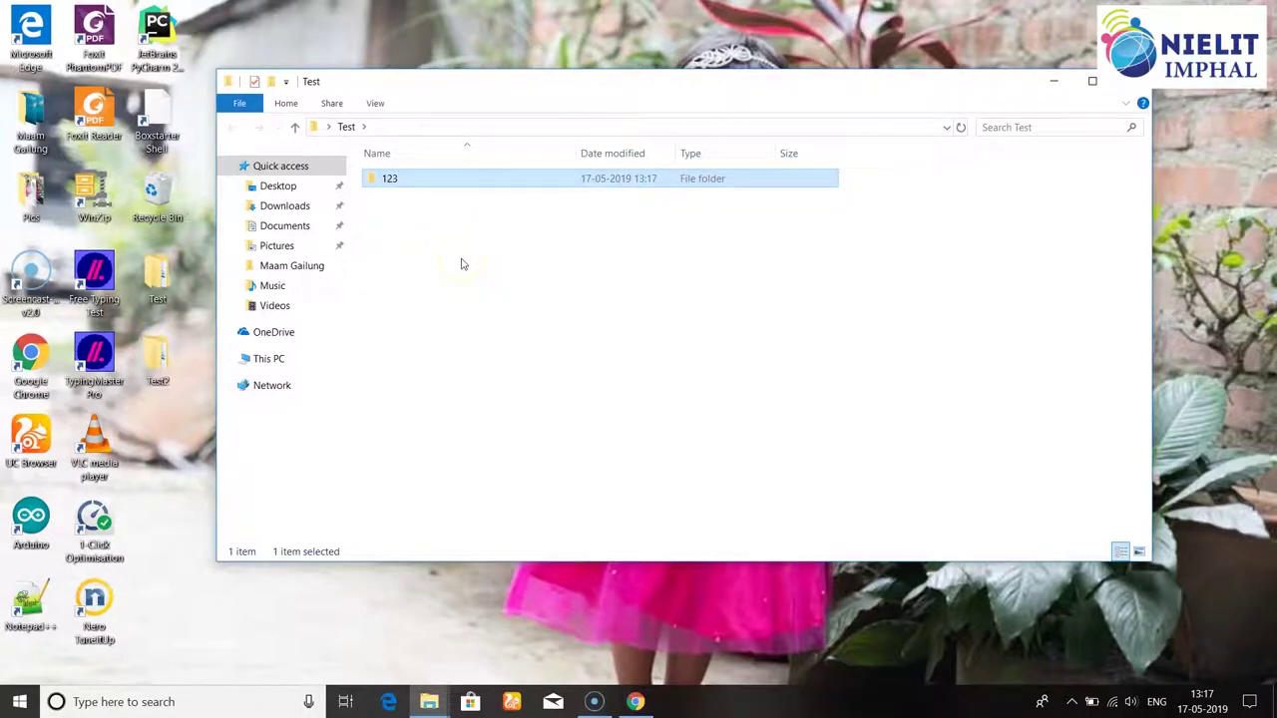
# - Add another subfolder in Test, try to name it 123 as well, and decline merging the two folders
pyautogui.hotkey('ctrl', 'shift', 'n')
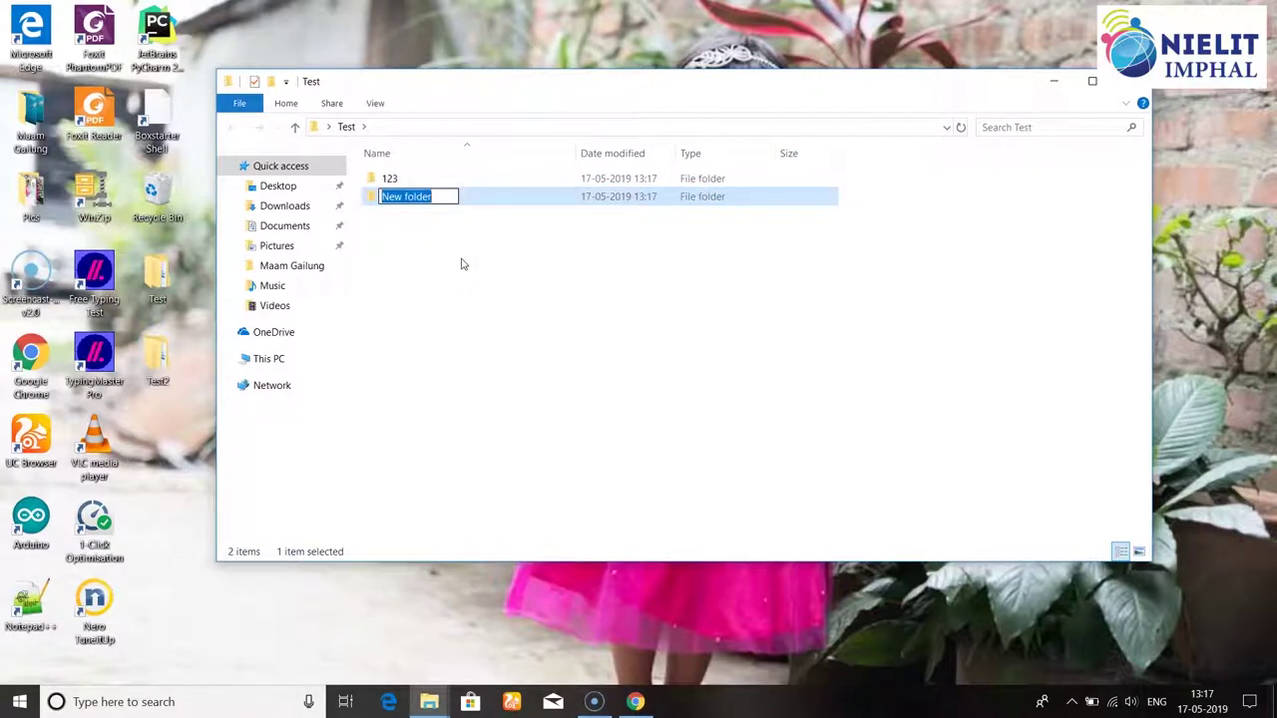
pyautogui.write('123')
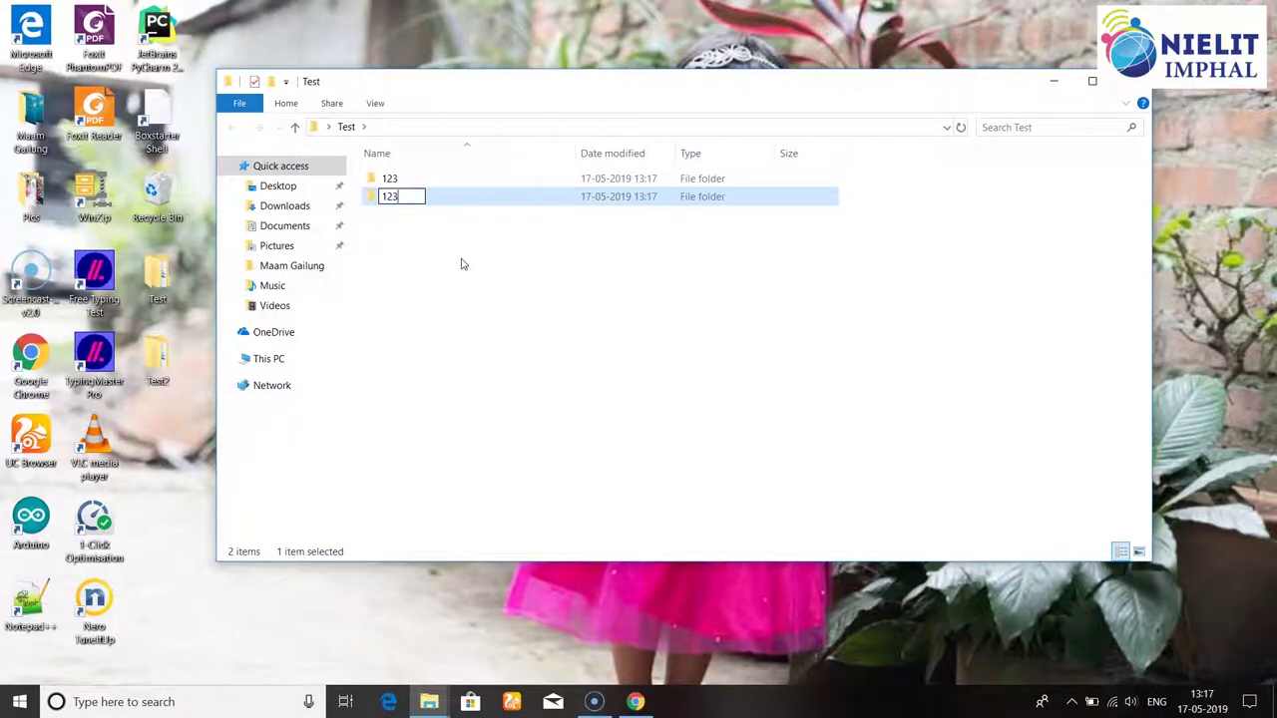
pyautogui.press('Return')
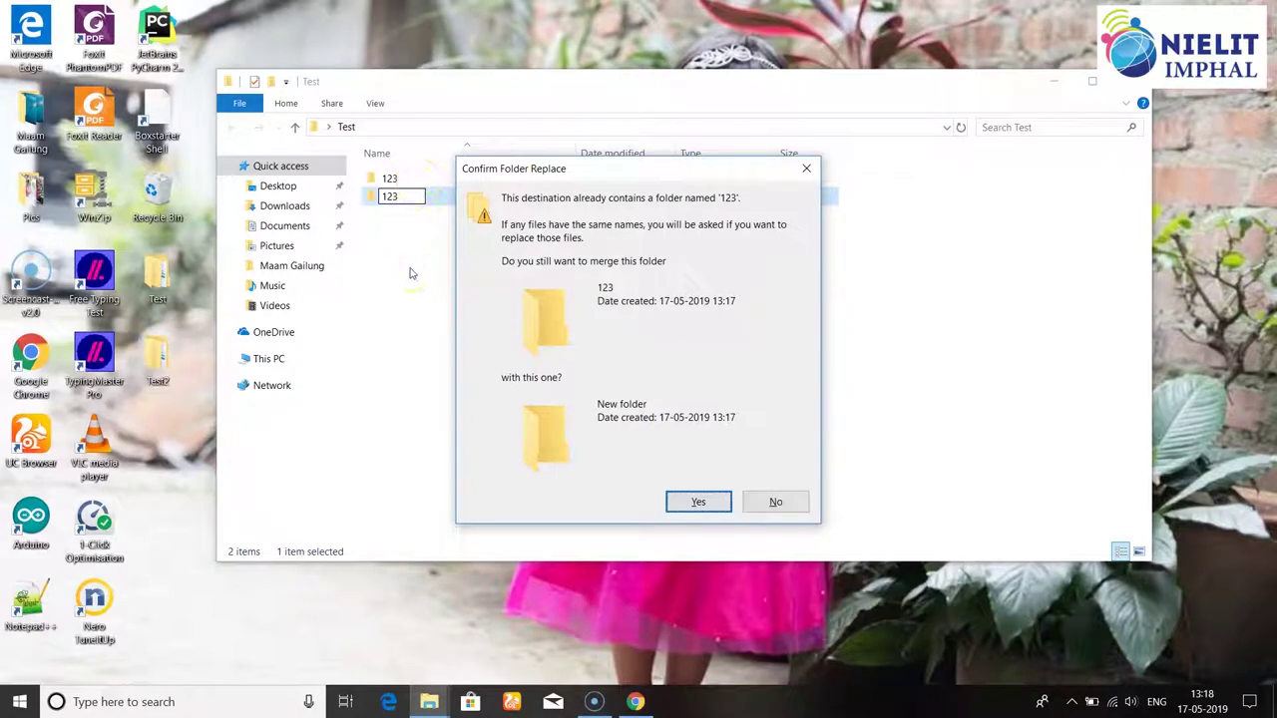
pyautogui.click(416, 181)
pyautogui.click(776, 503)
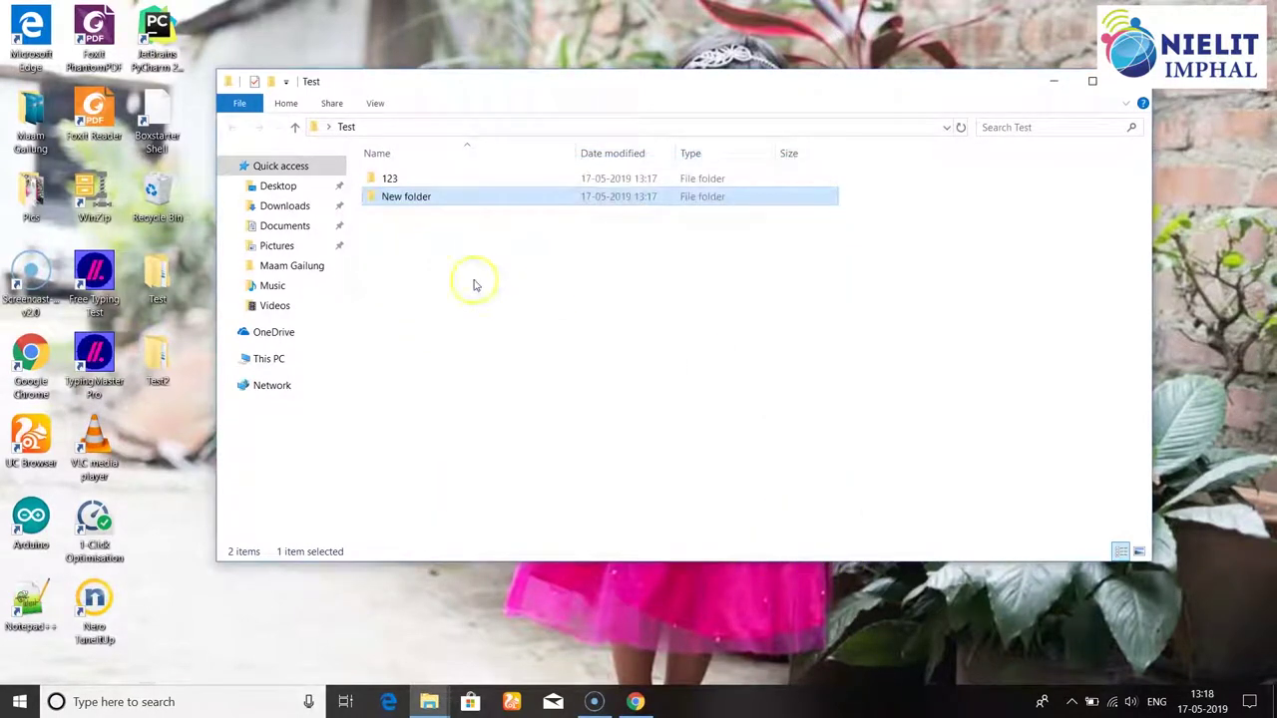
# - Rename the subfolder New folder inside Test to abc
pyautogui.click(405, 199)
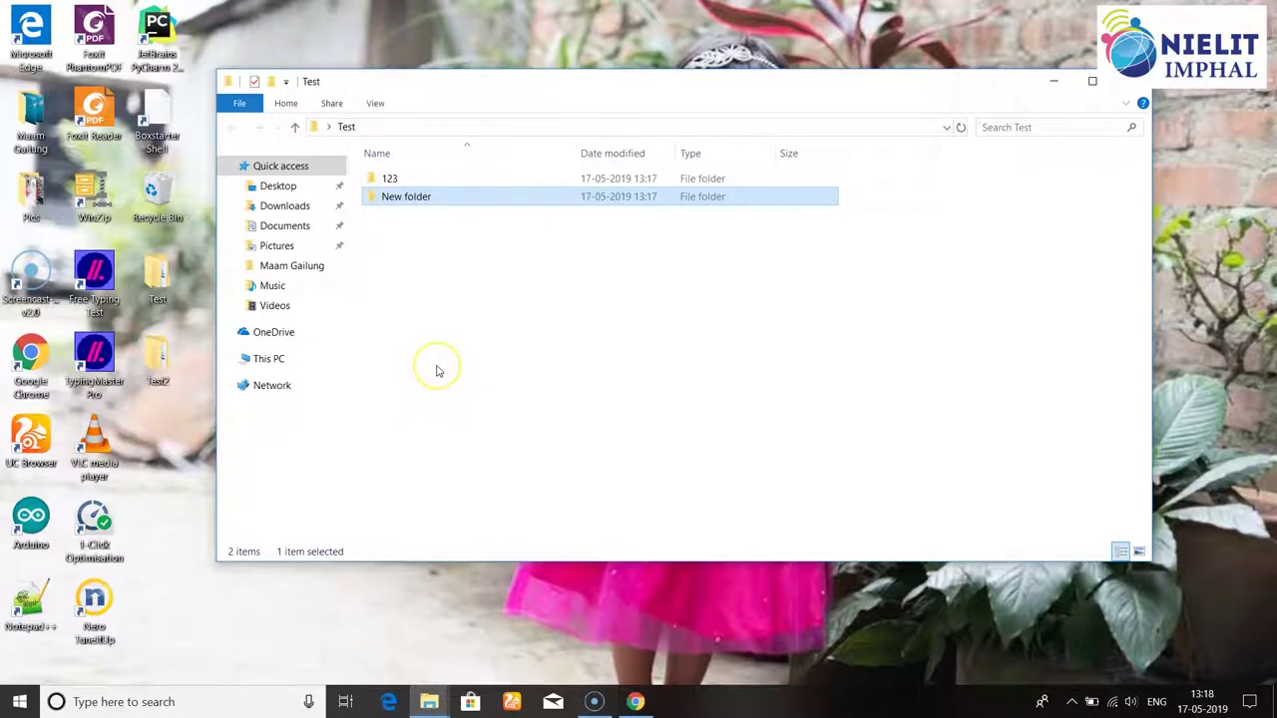
pyautogui.rightClick(429, 202)
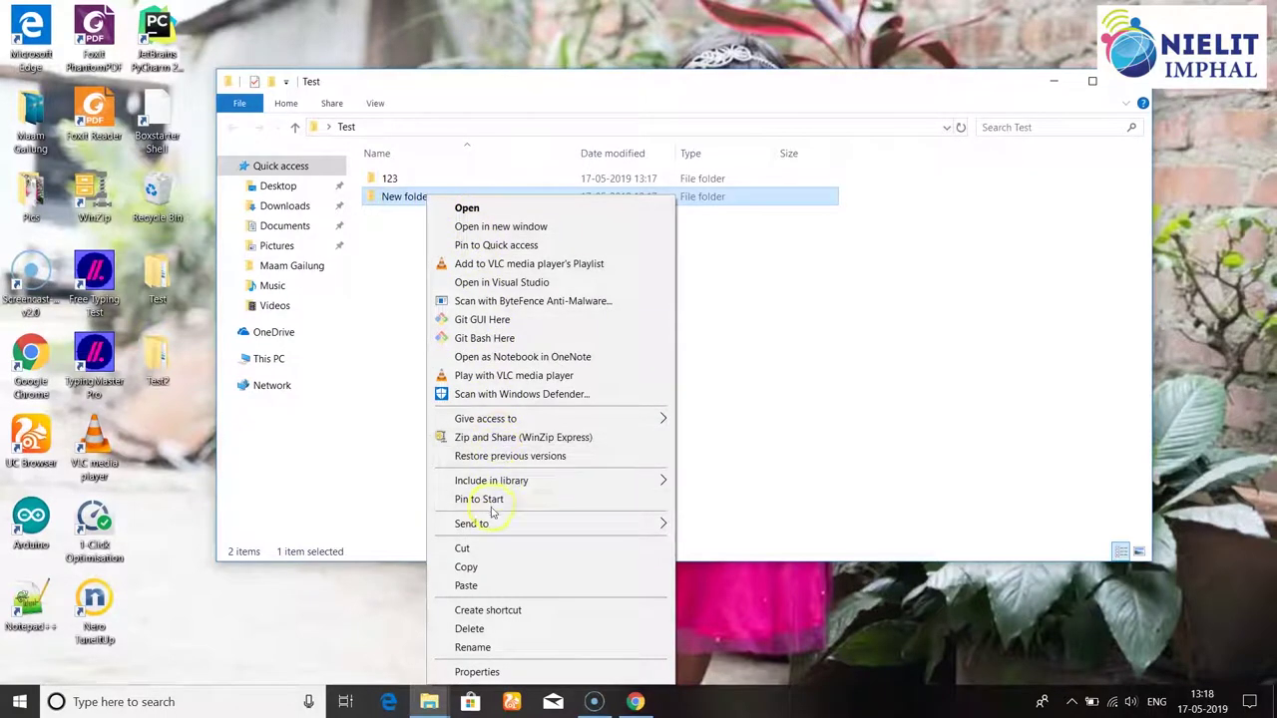
pyautogui.click(473, 648)
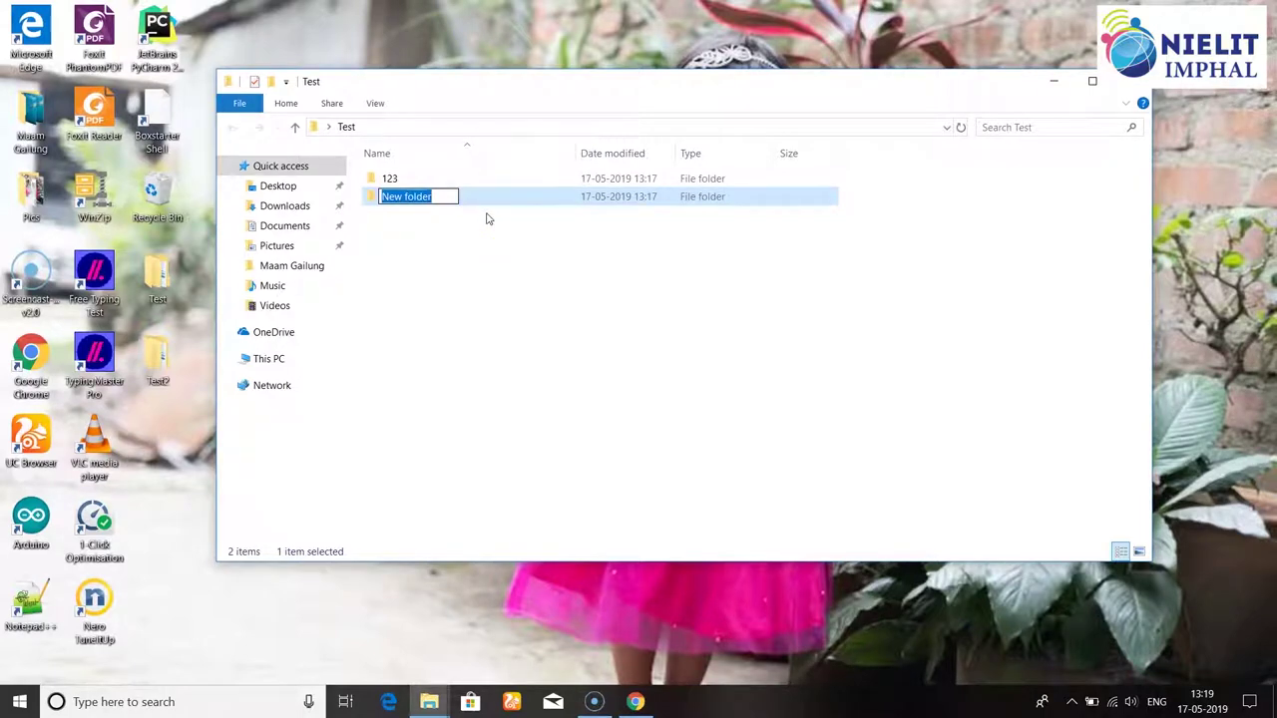
pyautogui.write('abc')
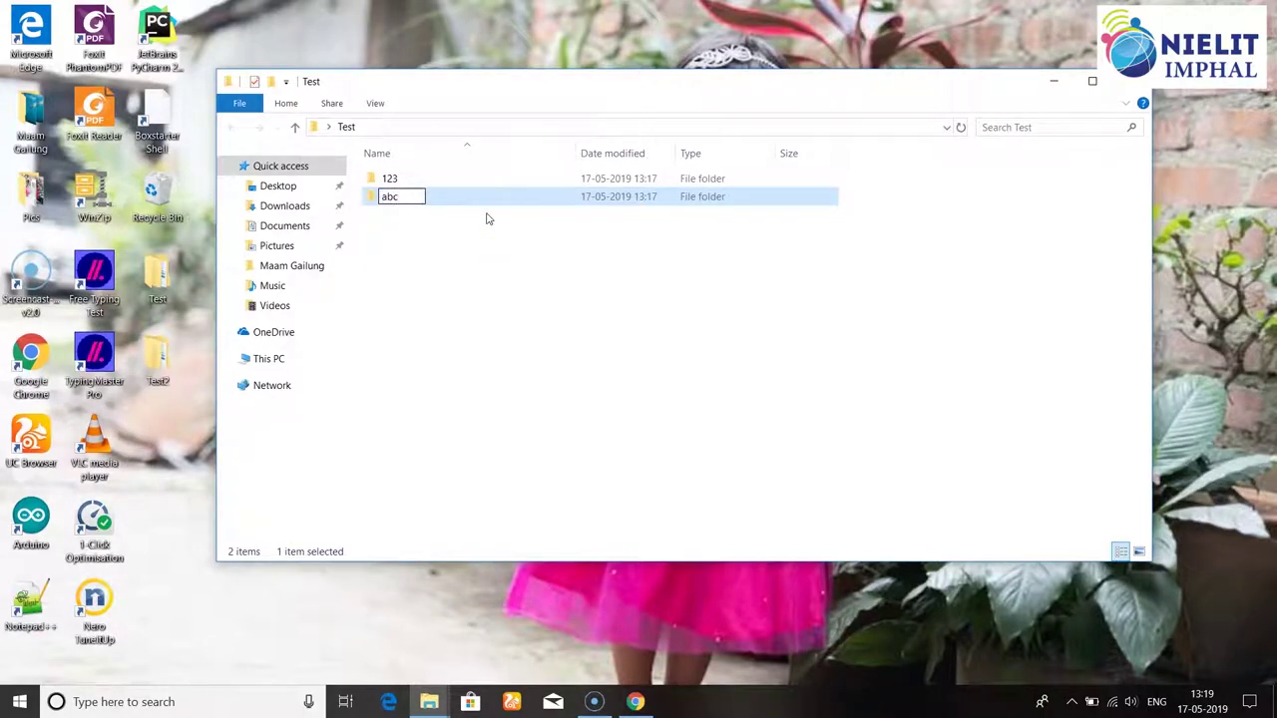
pyautogui.press('Return')
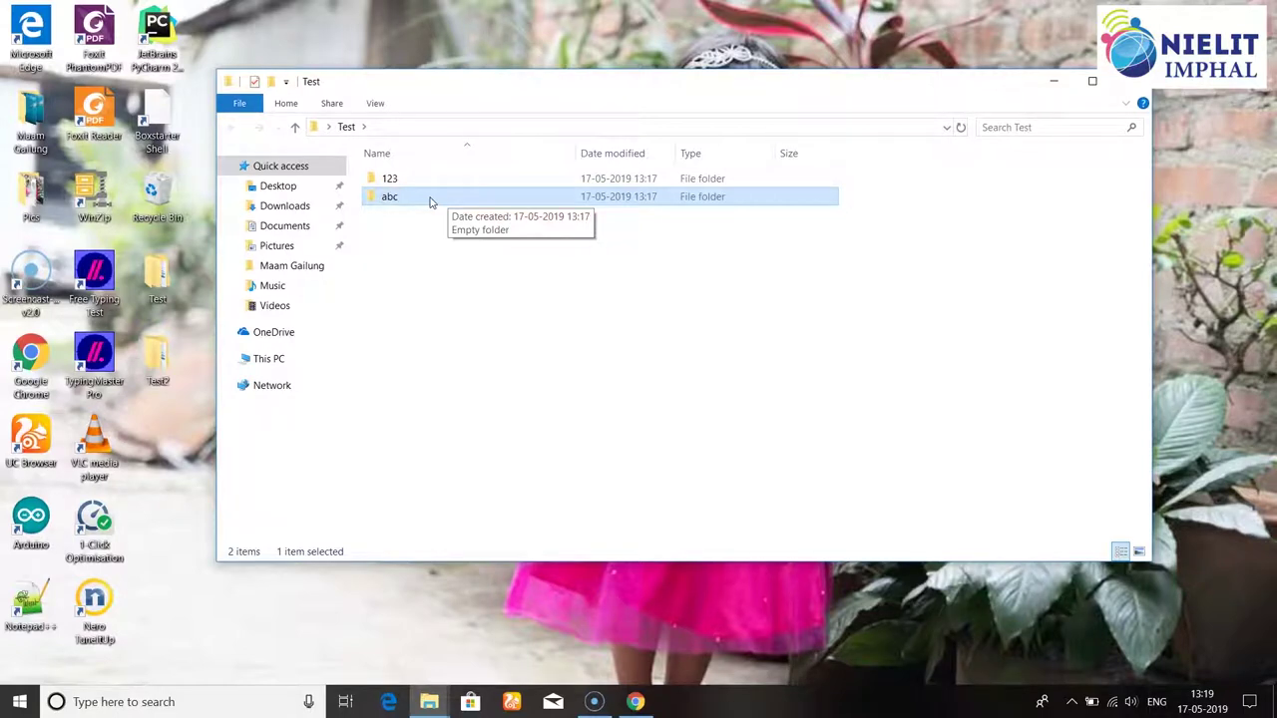
# - Rename the abc subfolder inside the Test folder to ABC in capital letters
pyautogui.press('XF86AudioLowerVolume')
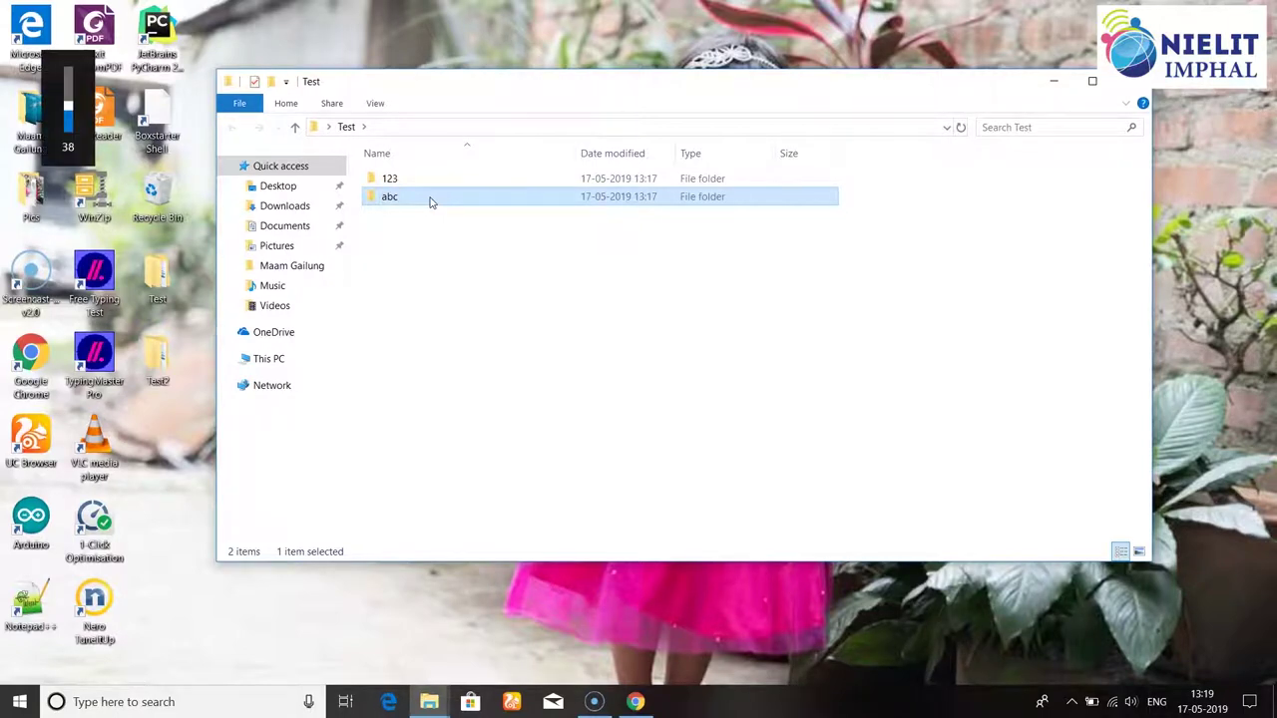
pyautogui.click(430, 197)
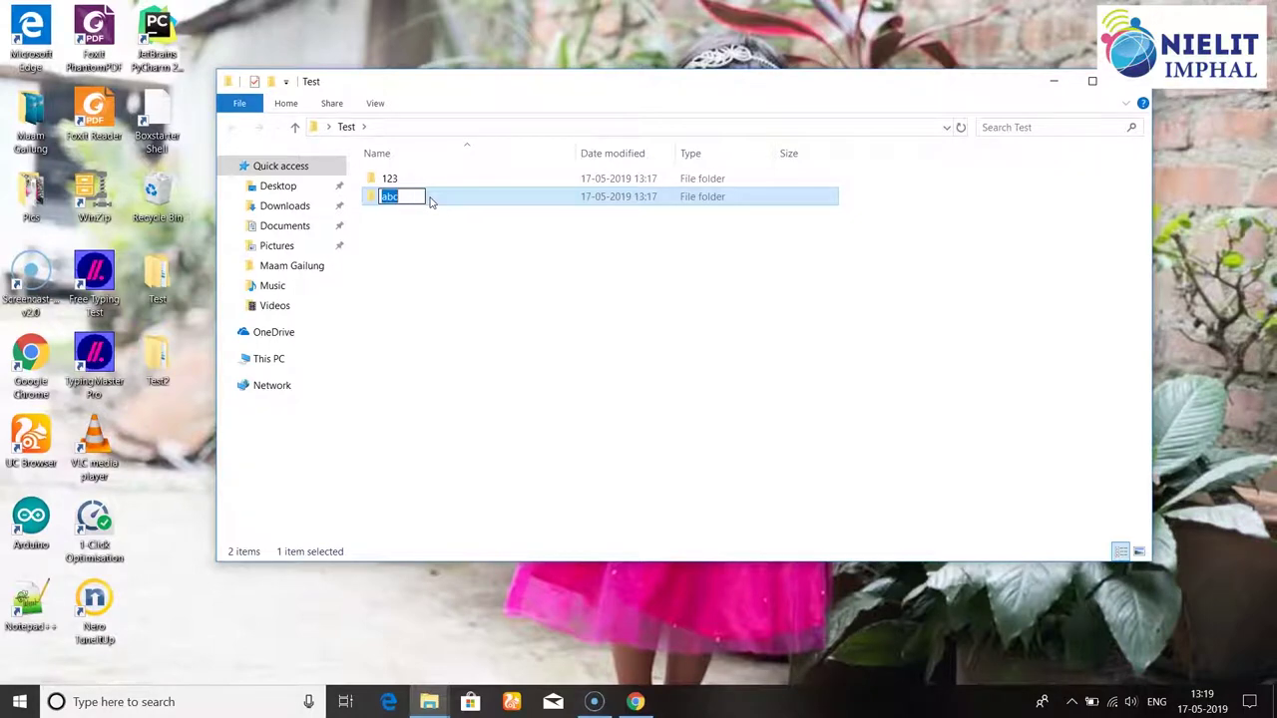
pyautogui.write('ABC')
pyautogui.click(400, 273)
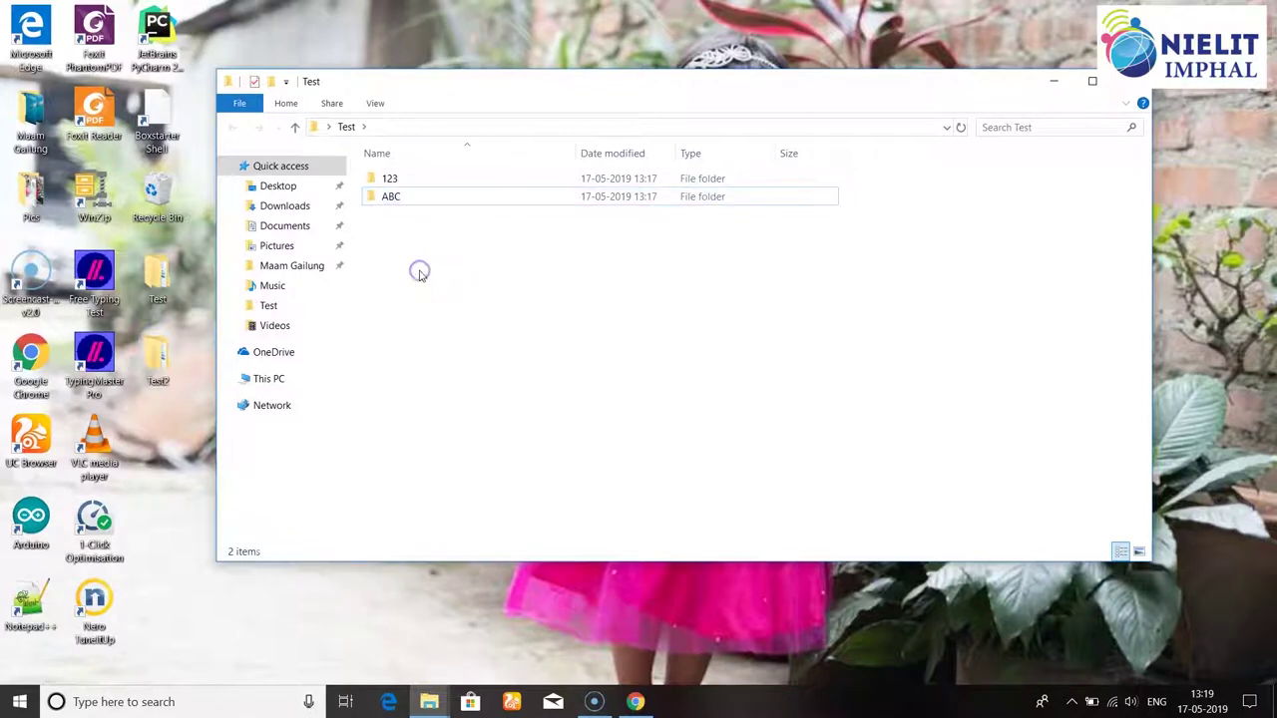
pyautogui.click(413, 177)
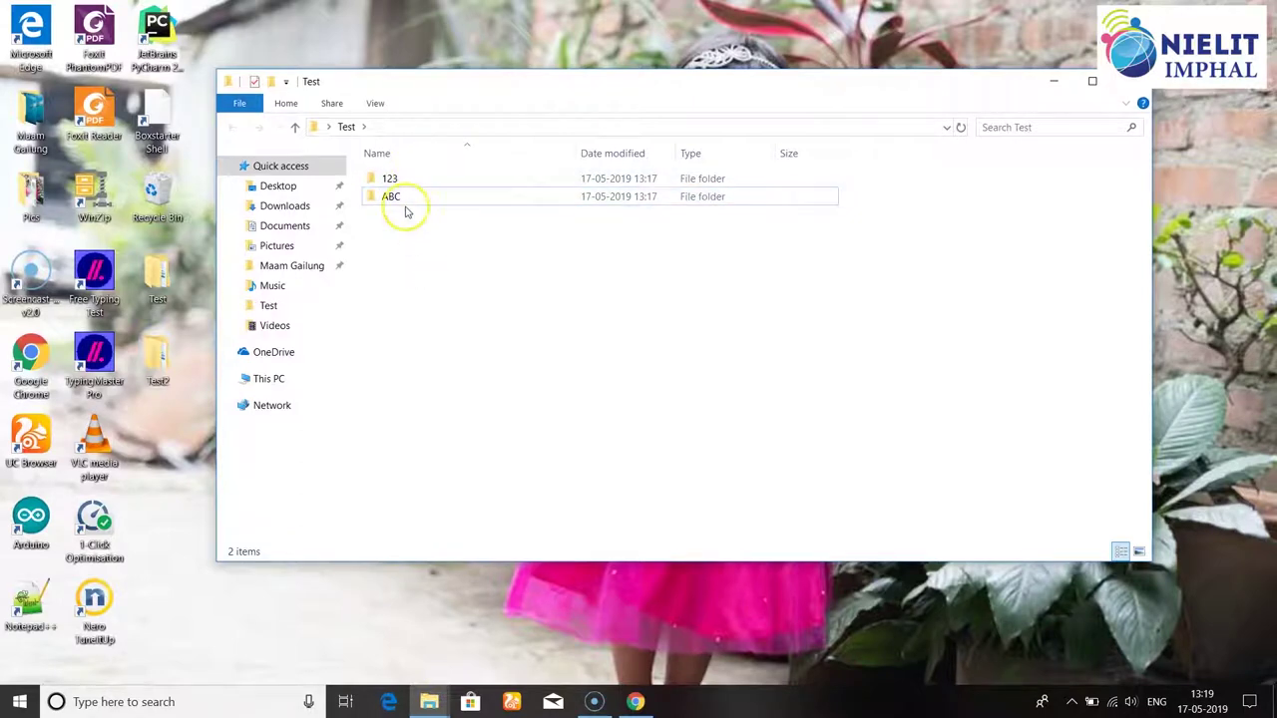
pyautogui.click(407, 202)
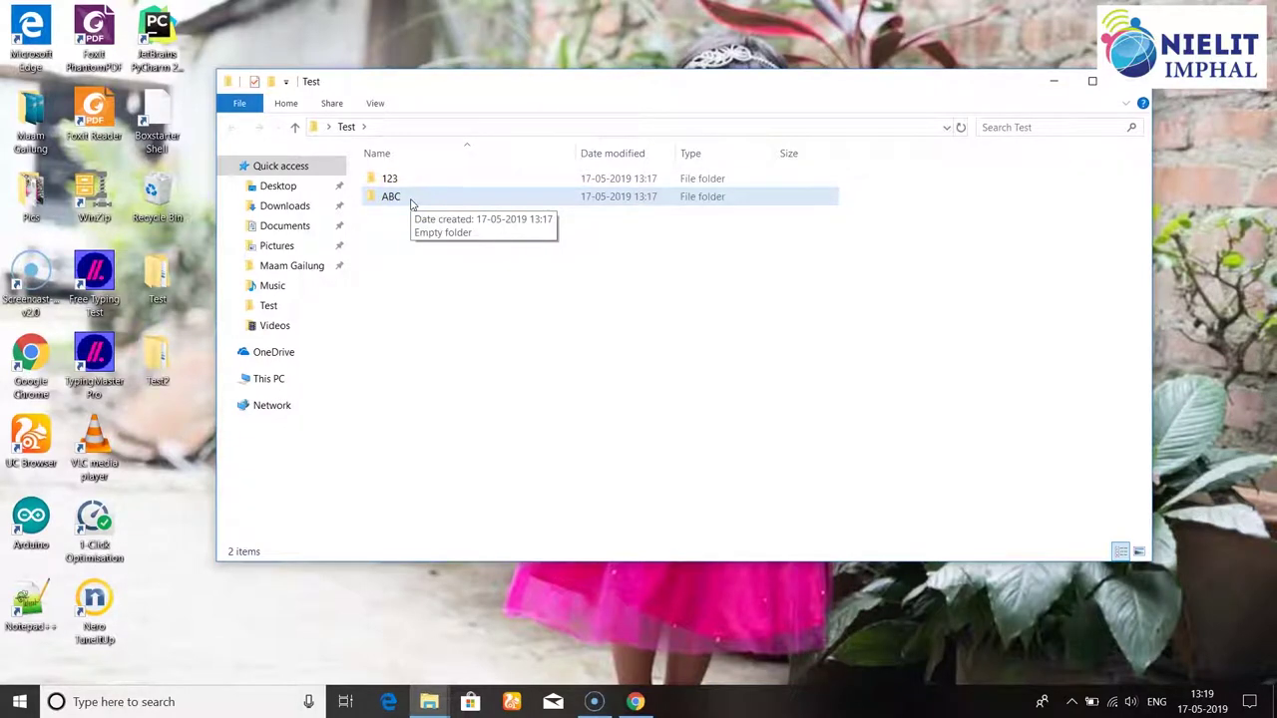
pyautogui.click(390, 180)
pyautogui.click(421, 203)
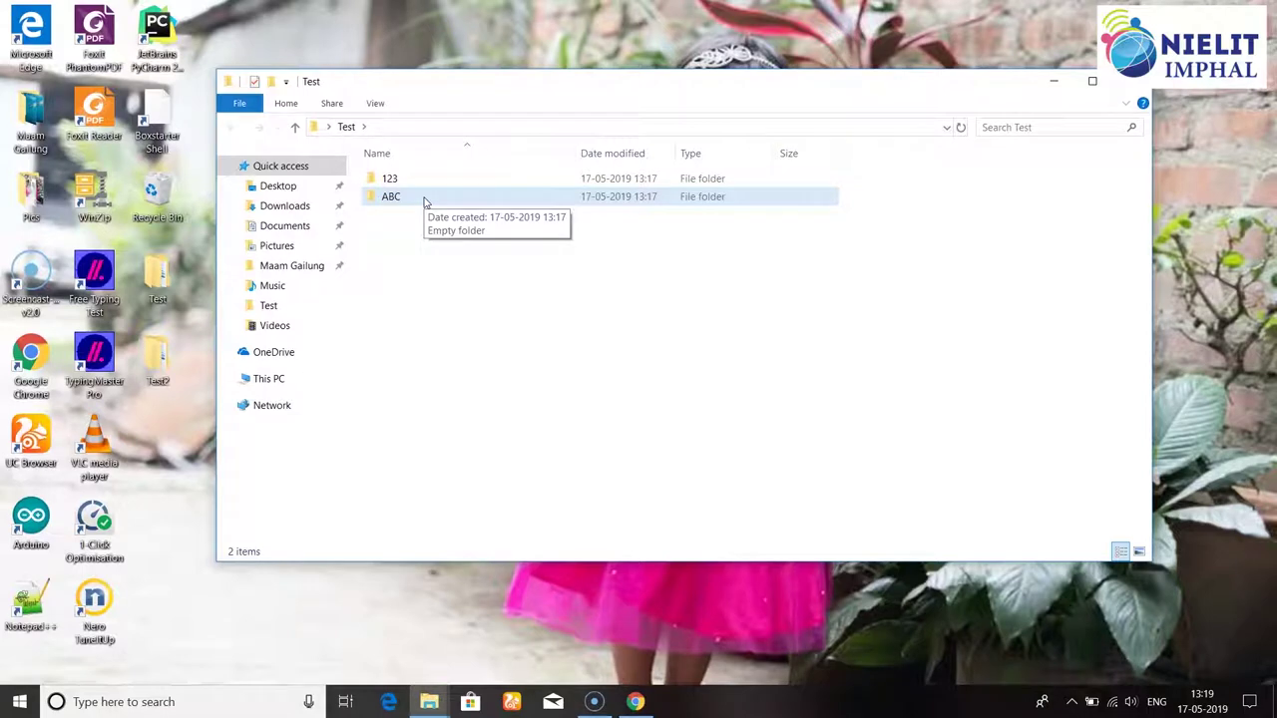
pyautogui.click(500, 277)
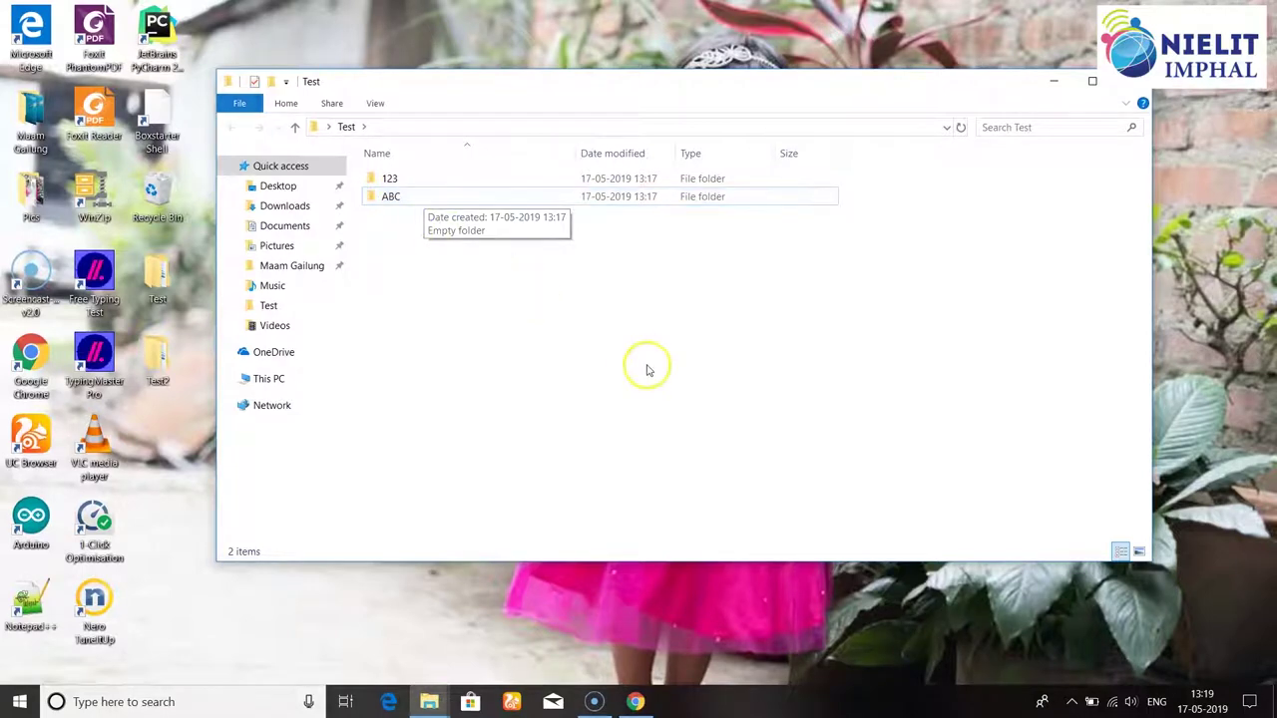
# - Delete the 123 subfolder from the Test folder to the Recycle Bin and close the Test window
pyautogui.click(418, 181)
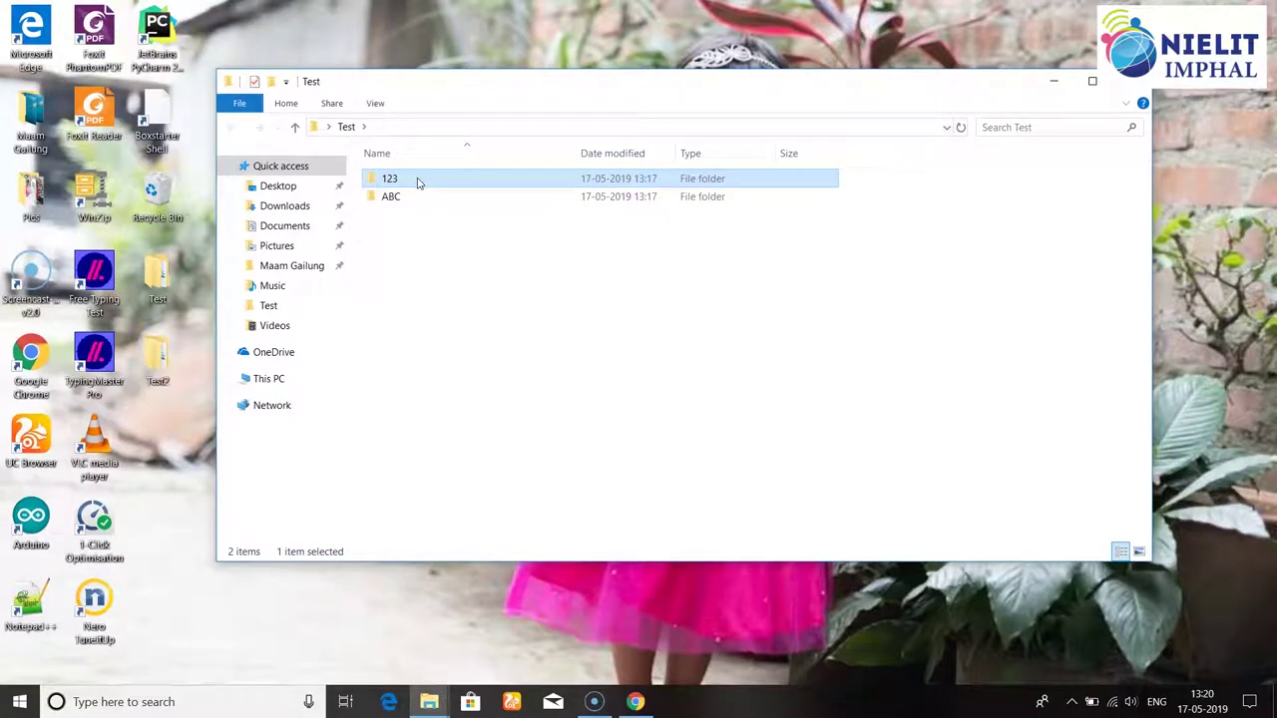
pyautogui.rightClick(418, 181)
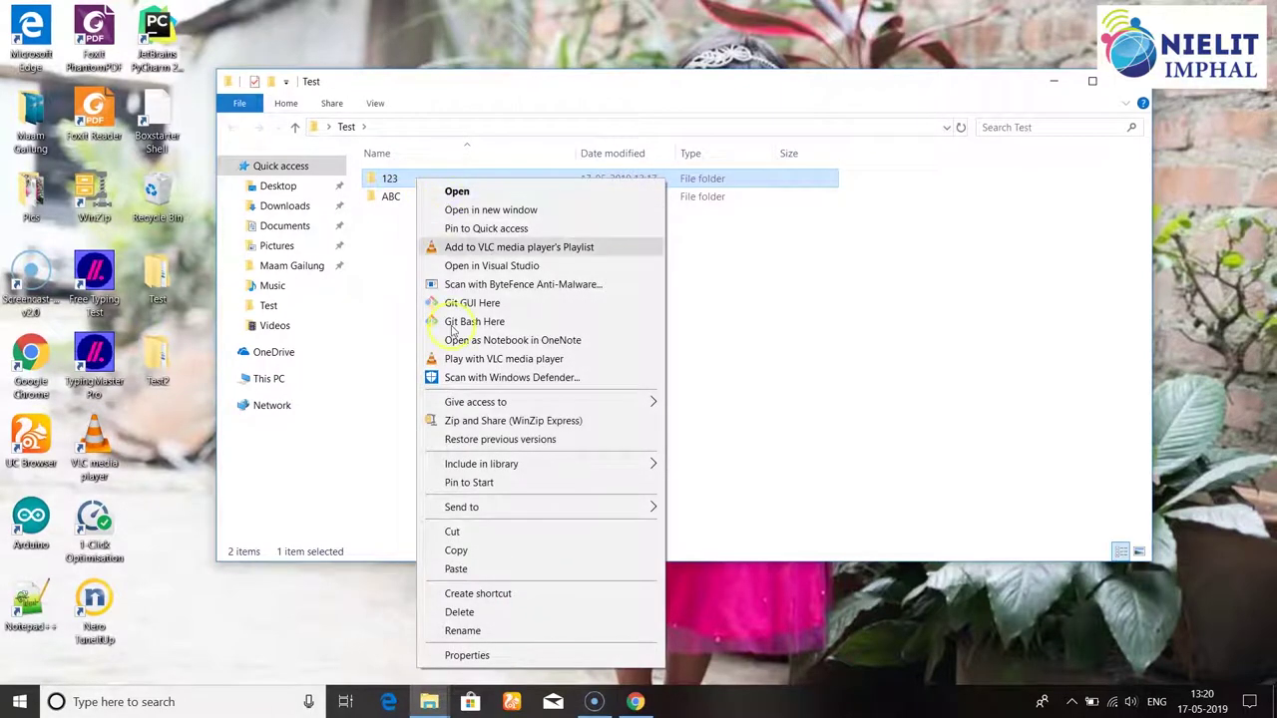
pyautogui.click(459, 612)
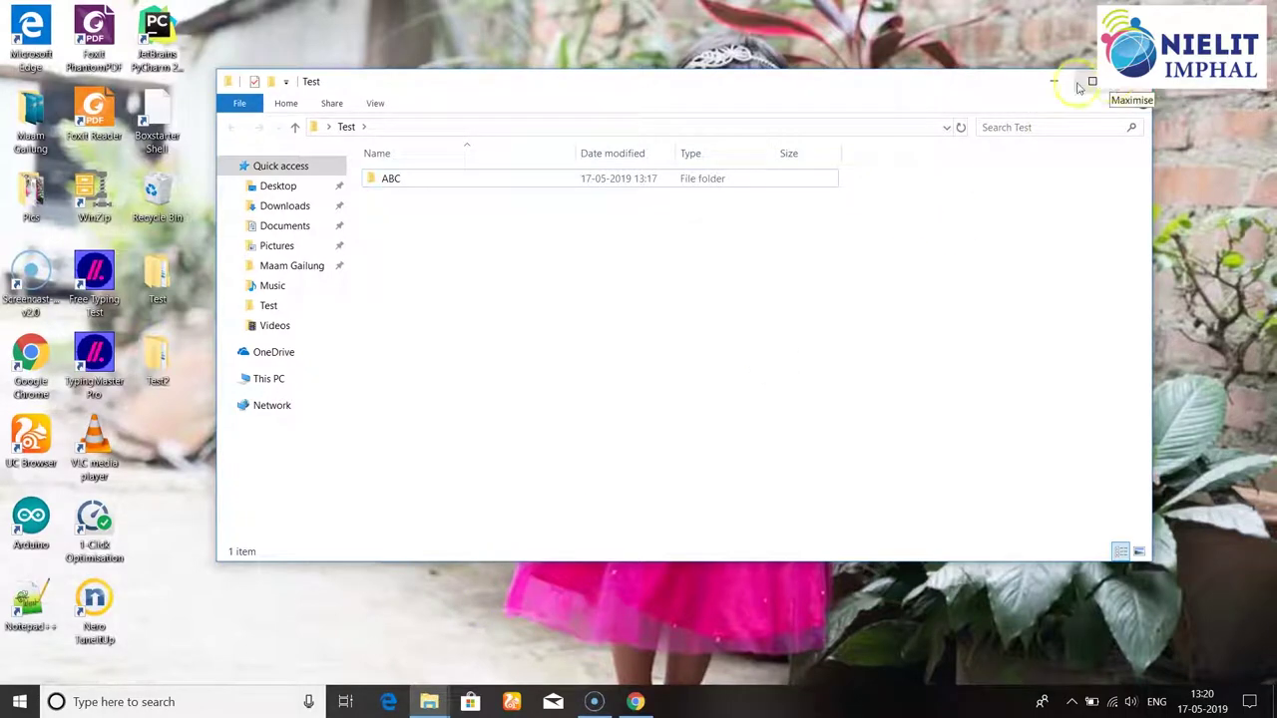
pyautogui.click(1134, 83)
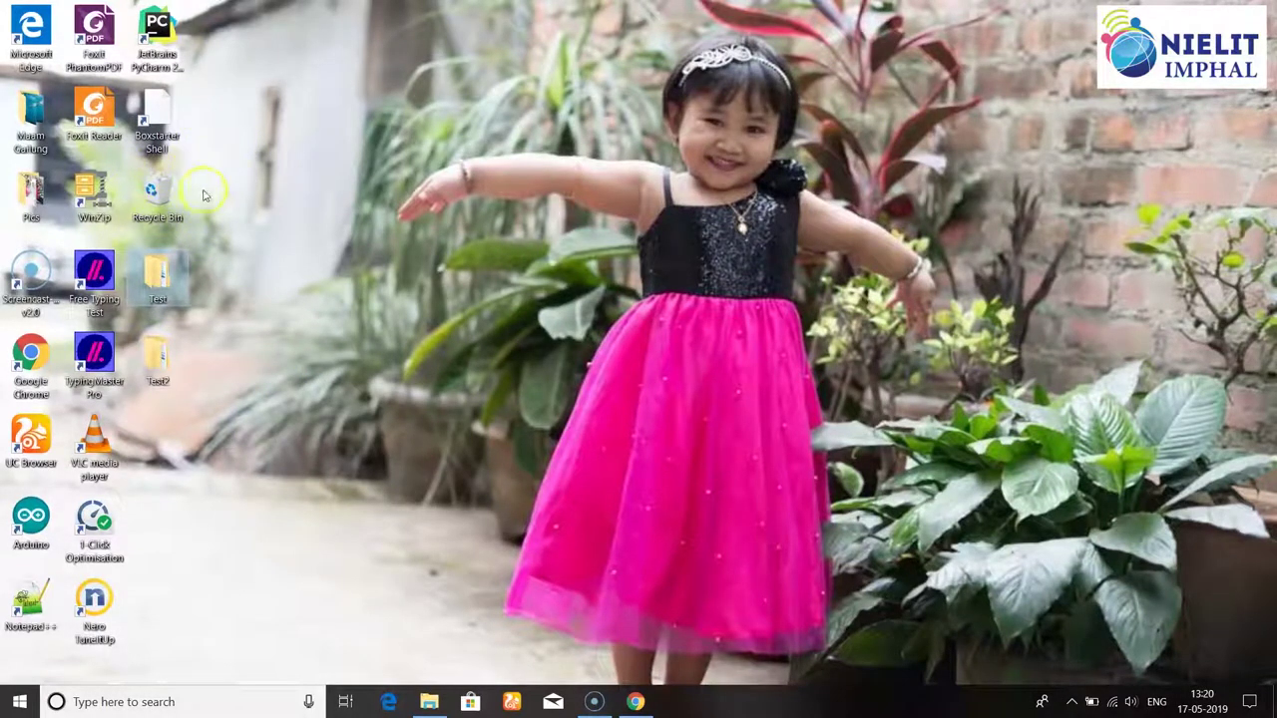
# - Open the Recycle Bin from the desktop
pyautogui.moveTo(162, 199)
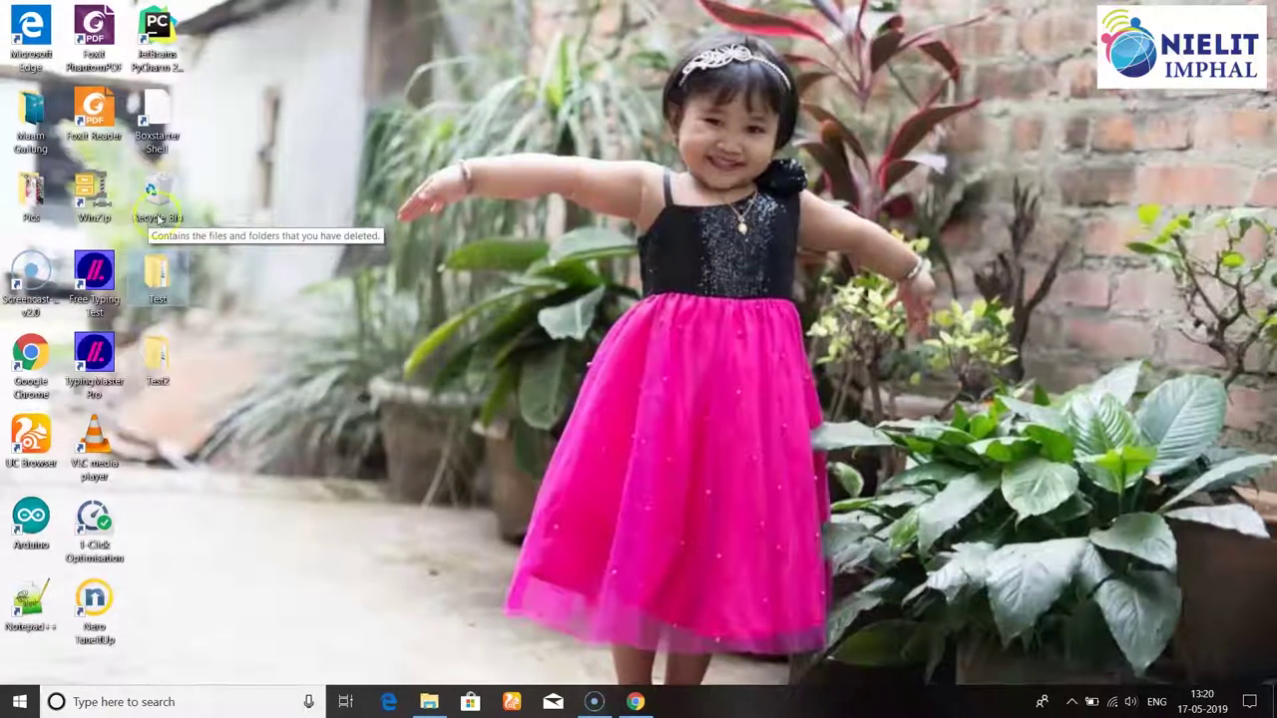
pyautogui.click(166, 208)
pyautogui.click(175, 186)
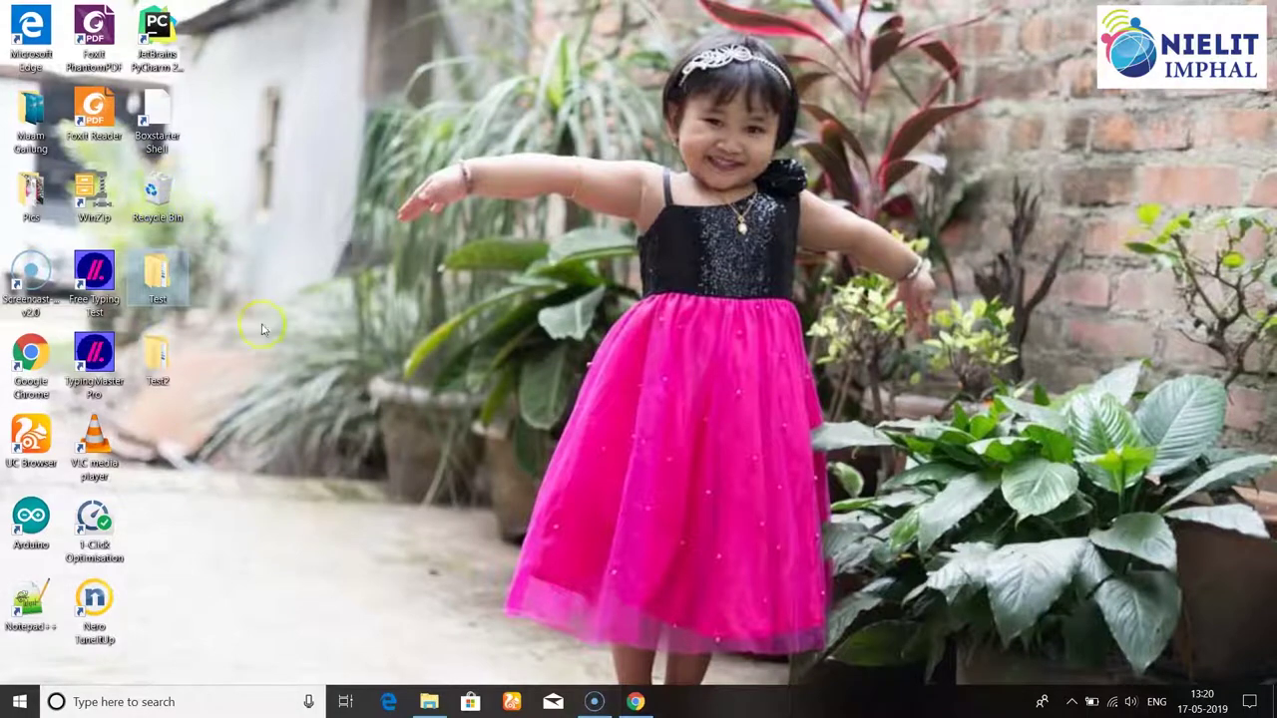
pyautogui.click(161, 190)
pyautogui.doubleClick(160, 191)
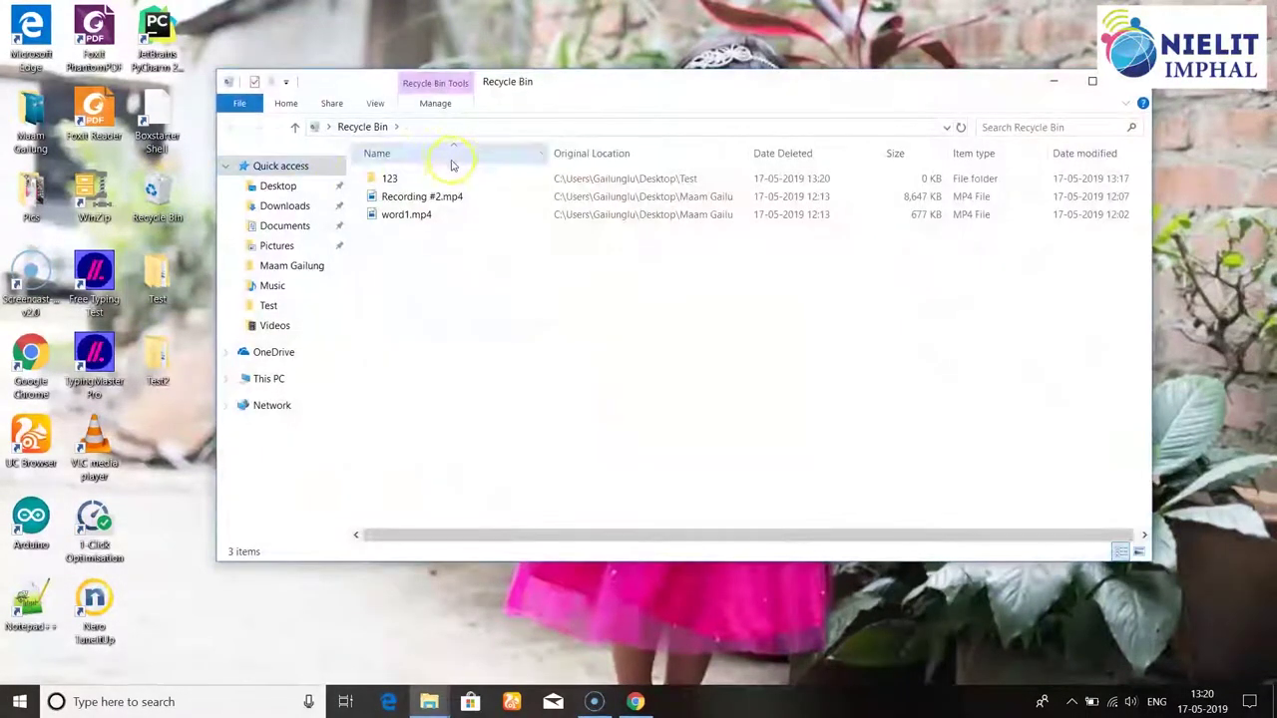
# - Restore the deleted 123 folder to its original location and close the Recycle Bin window
pyautogui.click(404, 177)
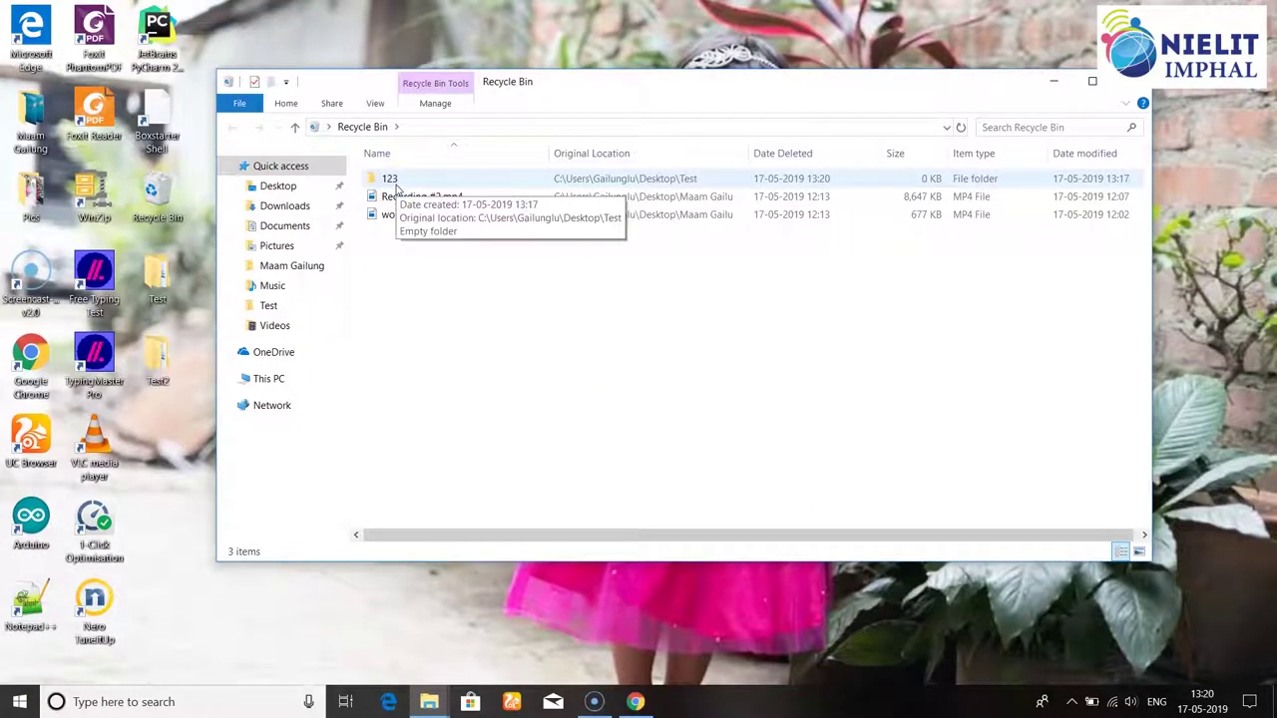
pyautogui.click(405, 181)
pyautogui.click(404, 184)
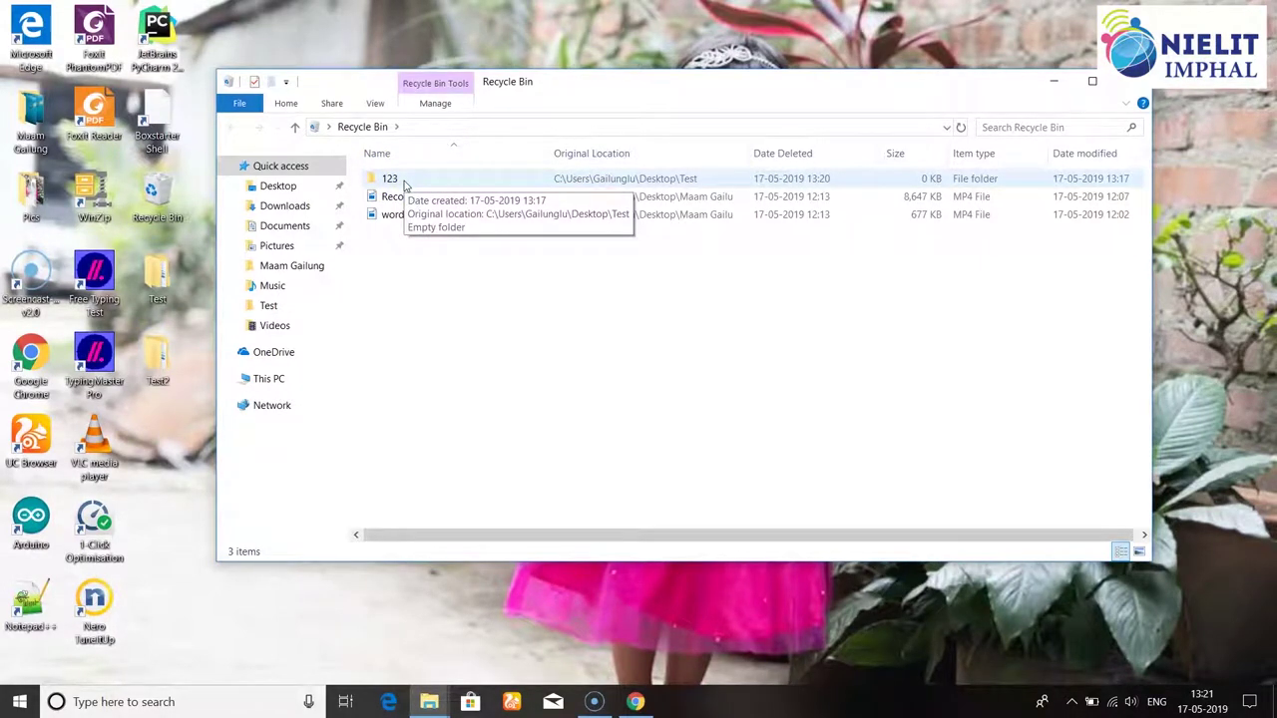
pyautogui.click(388, 180)
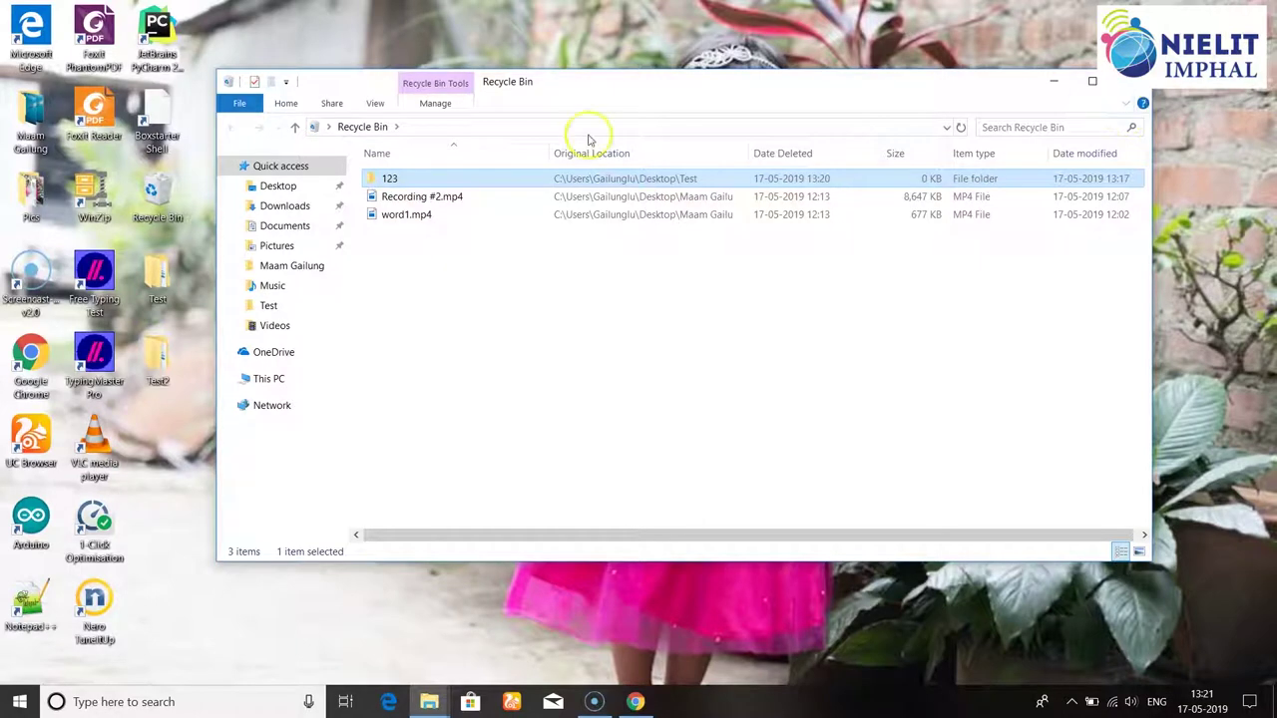
pyautogui.rightClick(403, 178)
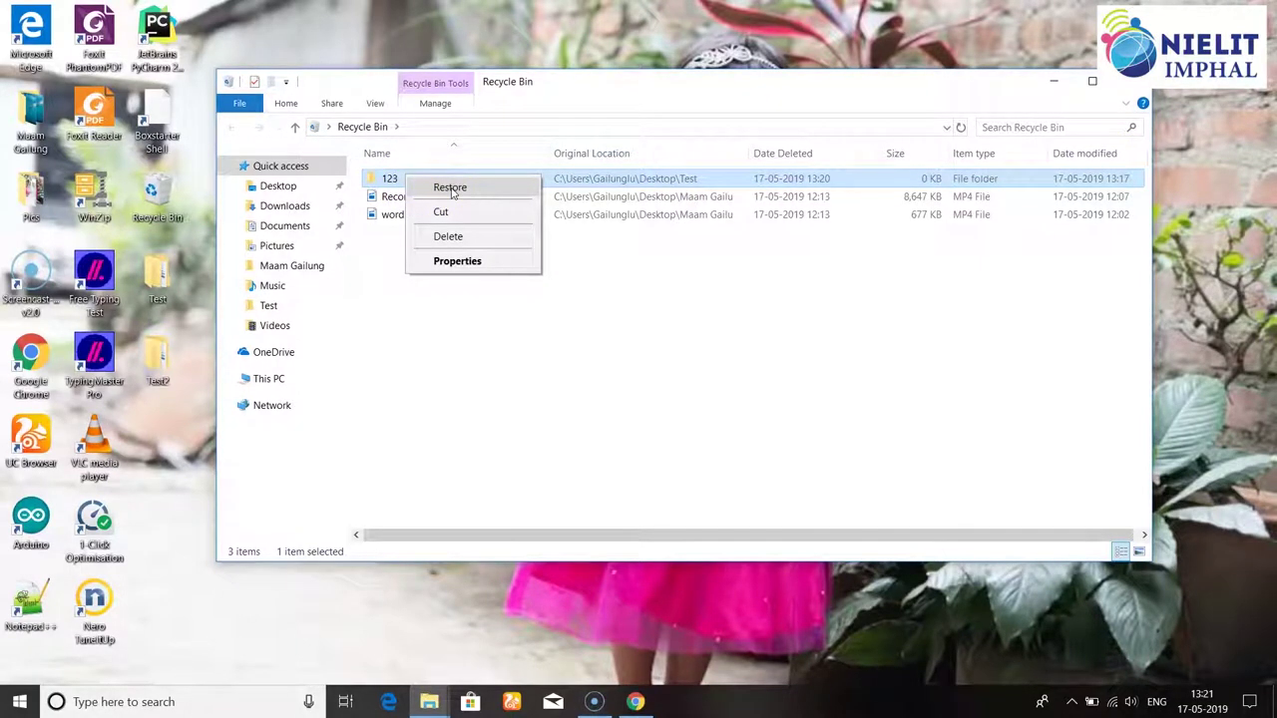
pyautogui.click(451, 188)
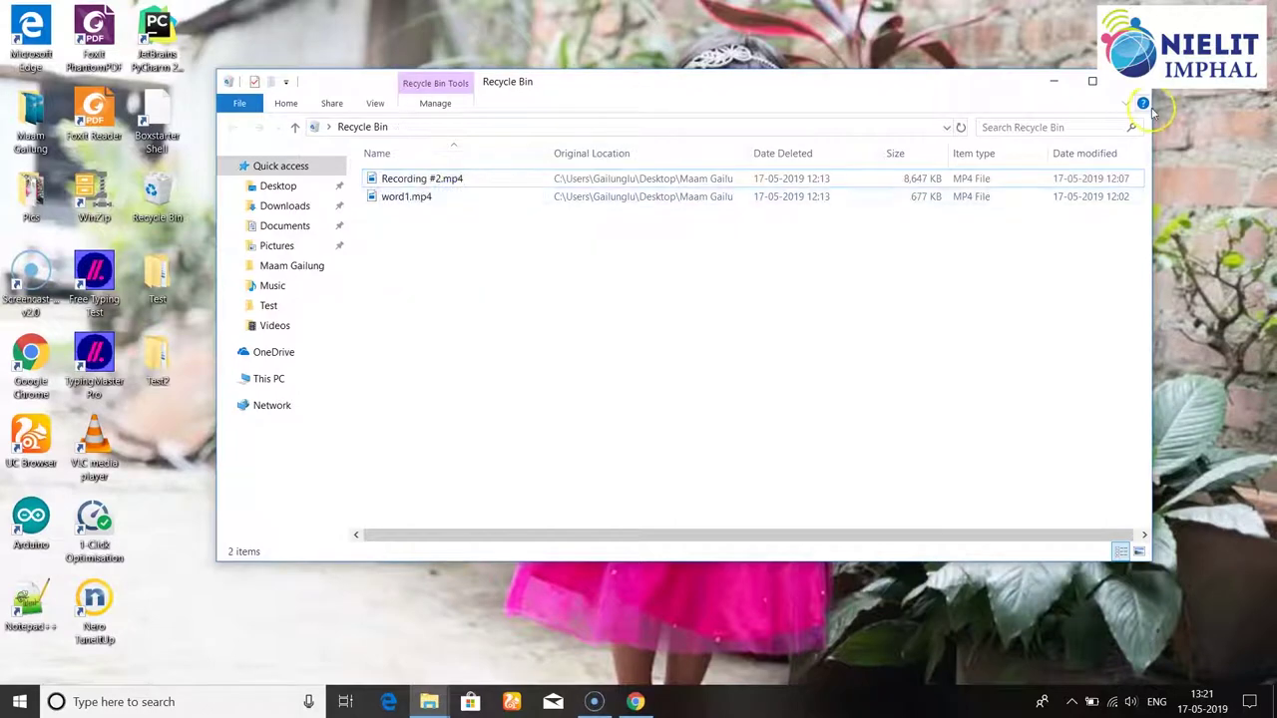
pyautogui.click(1129, 84)
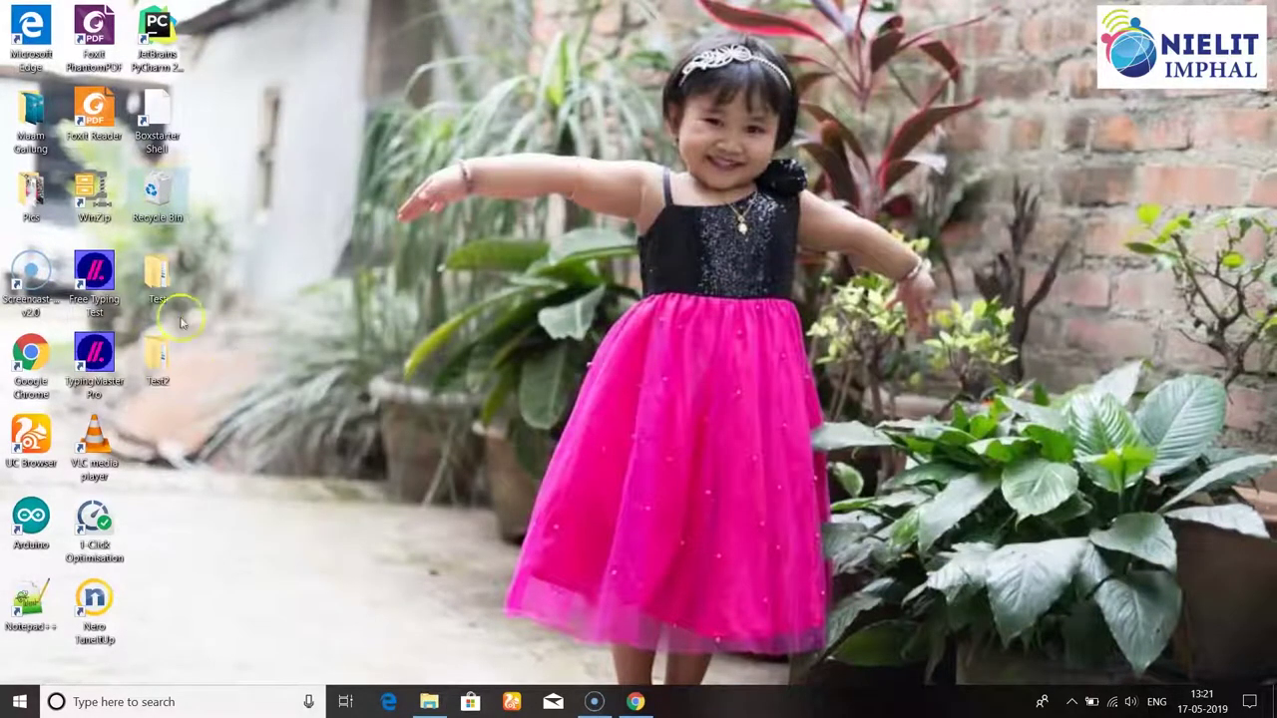
# - Open the Test folder on the desktop and permanently delete its 123 subfolder, bypassing the Recycle Bin
pyautogui.doubleClick(160, 280)
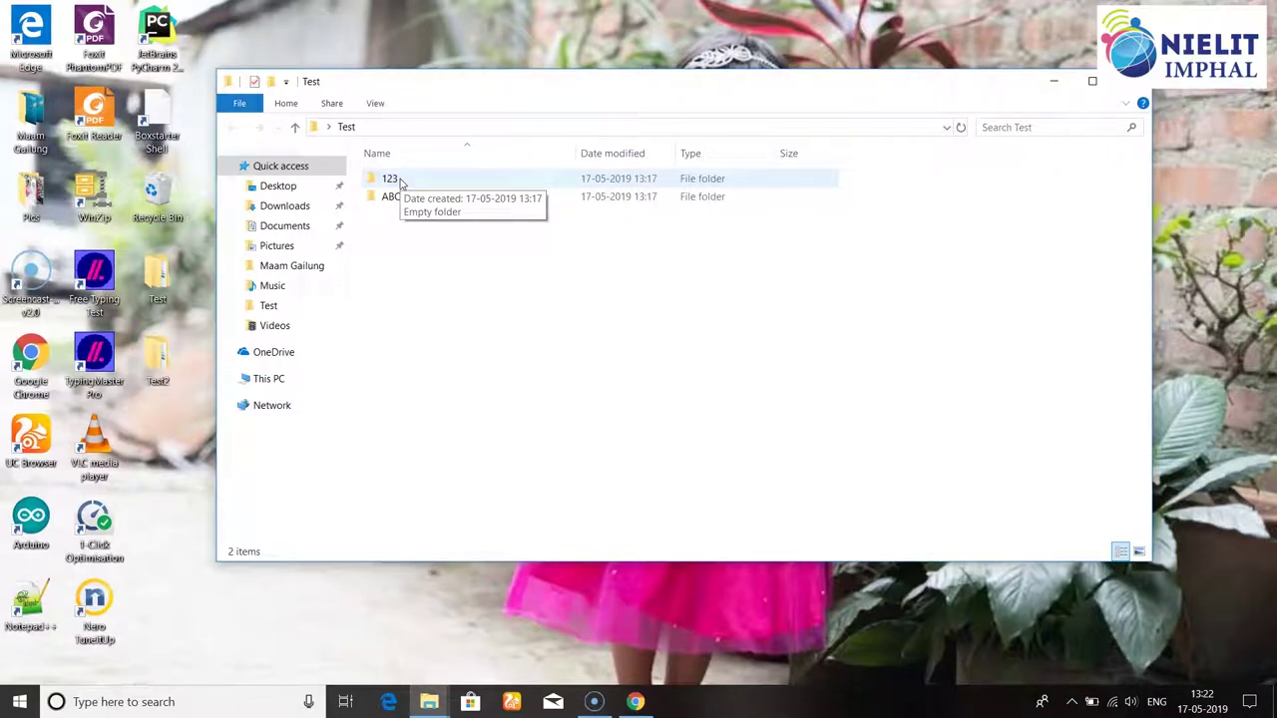
pyautogui.click(309, 266)
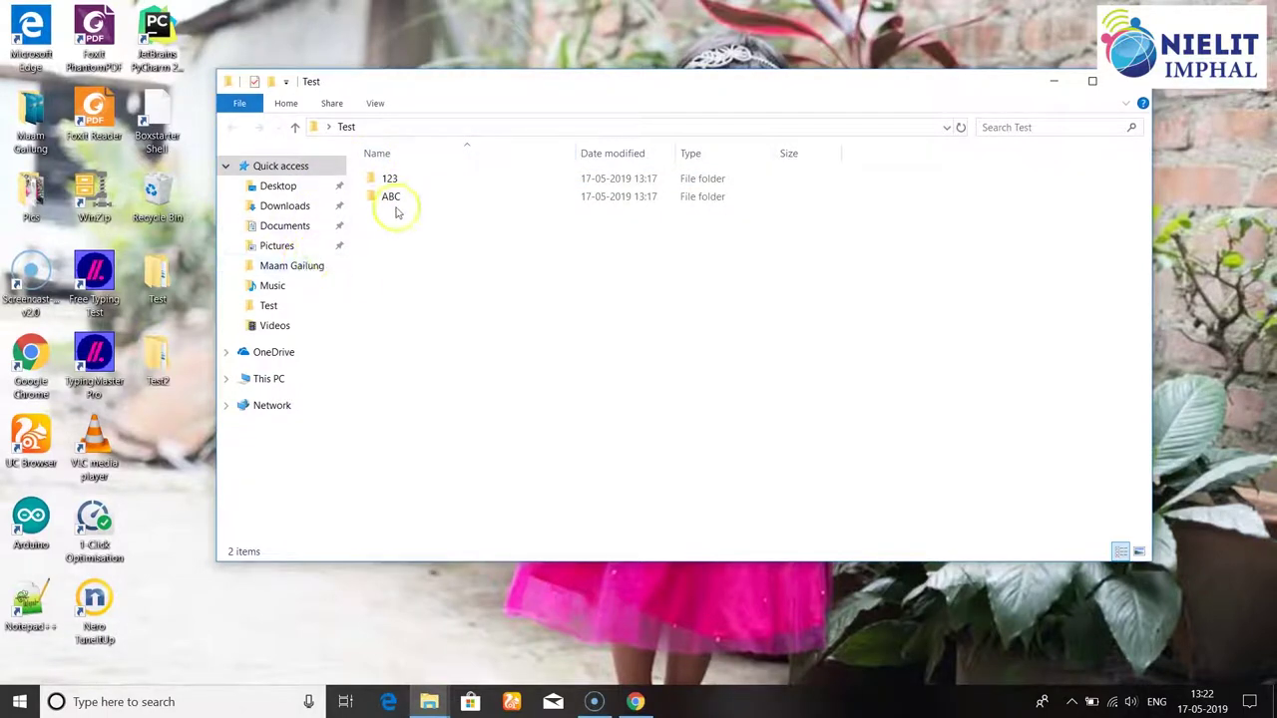
pyautogui.click(427, 188)
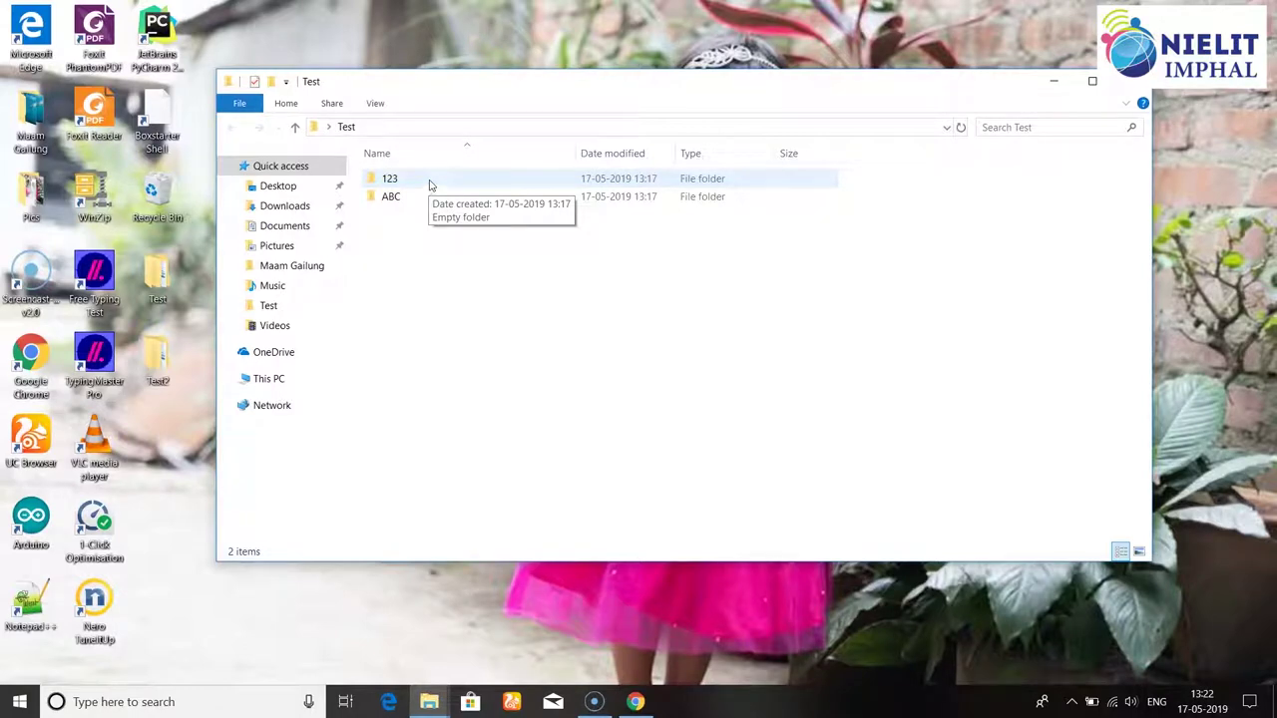
pyautogui.click(430, 185)
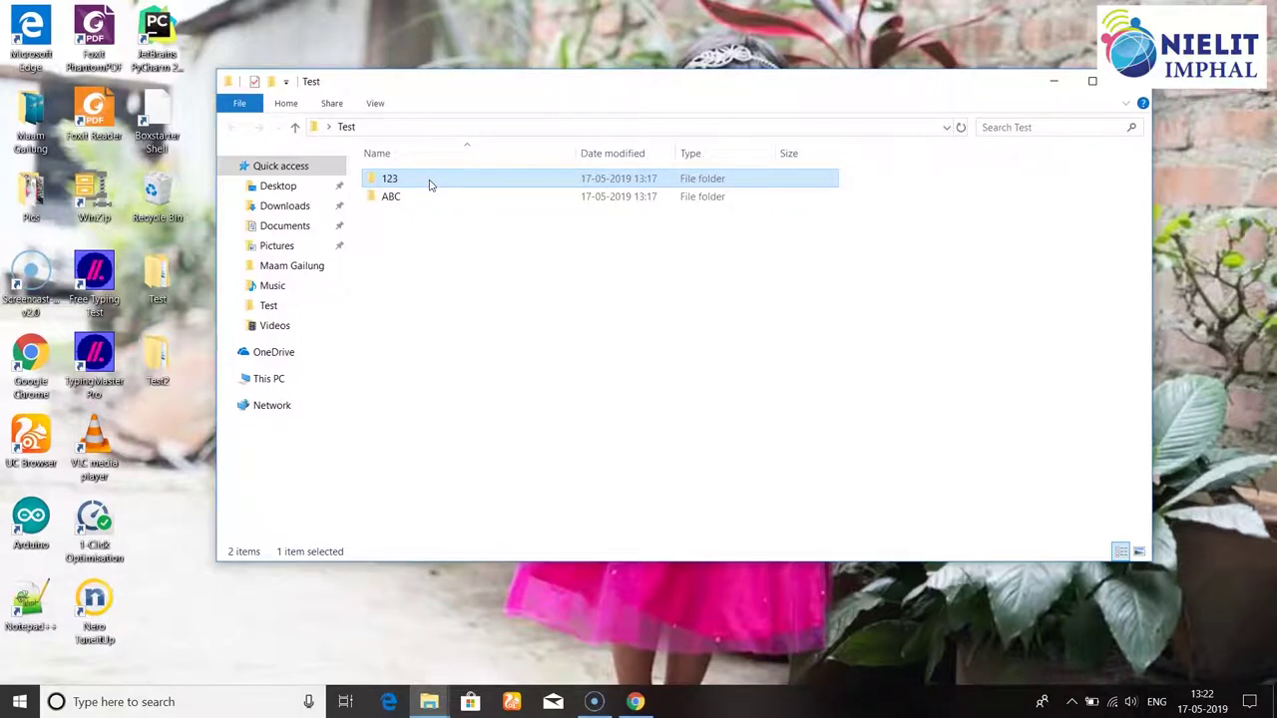
pyautogui.hotkey('shift', 'Delete')
pyautogui.click(432, 183)
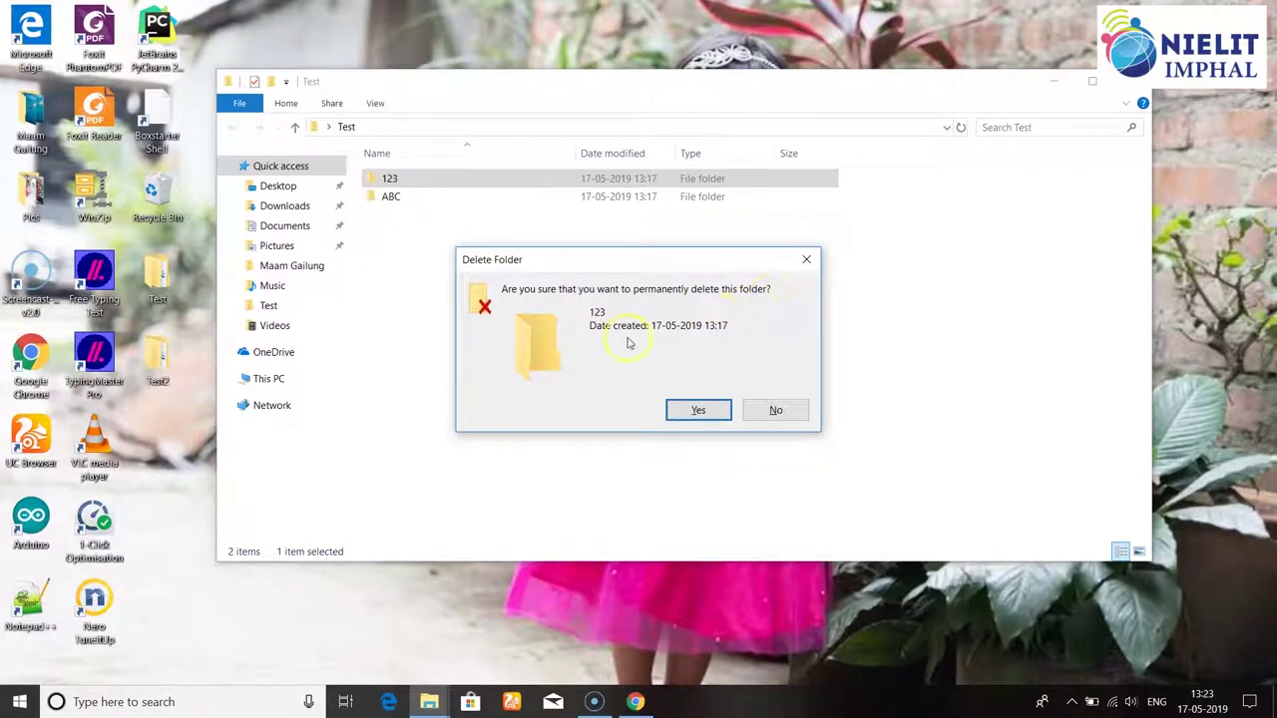
pyautogui.click(697, 412)
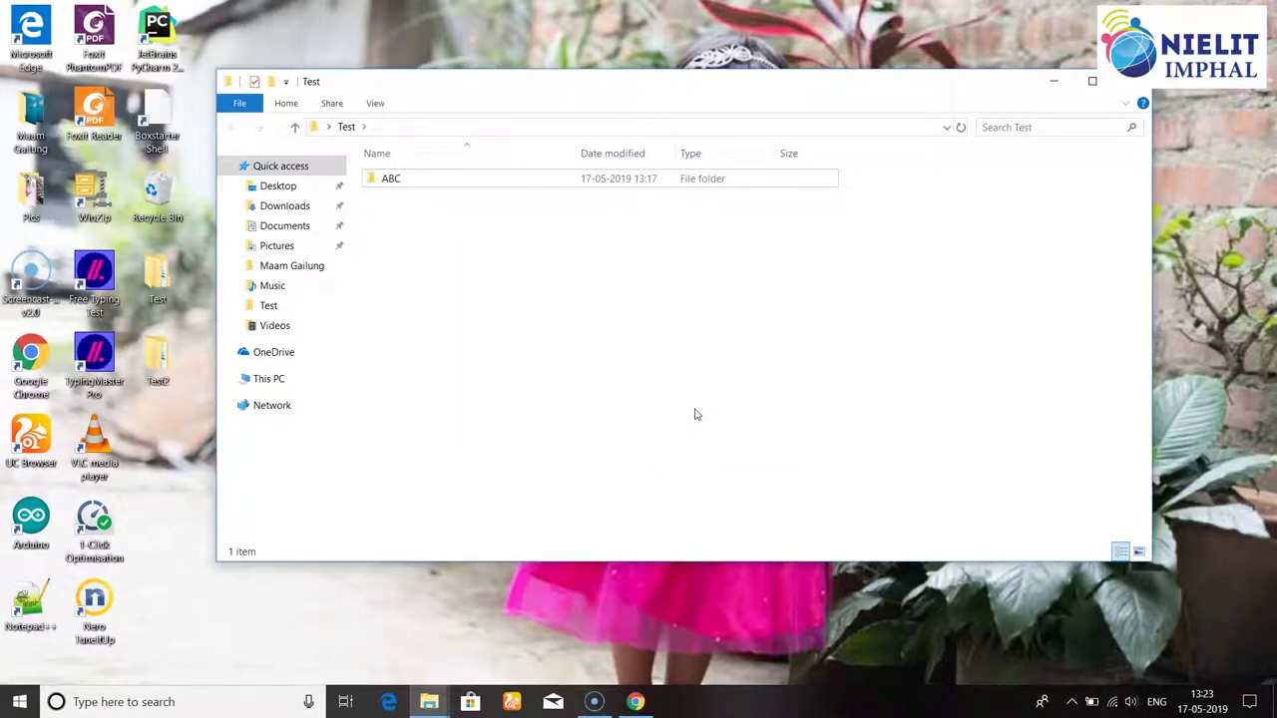
# - Check the contents of the Recycle Bin for the 123 folder, and close the Recycle Bin and Test windows
pyautogui.moveTo(600, 95); pyautogui.dragTo(691, 95)
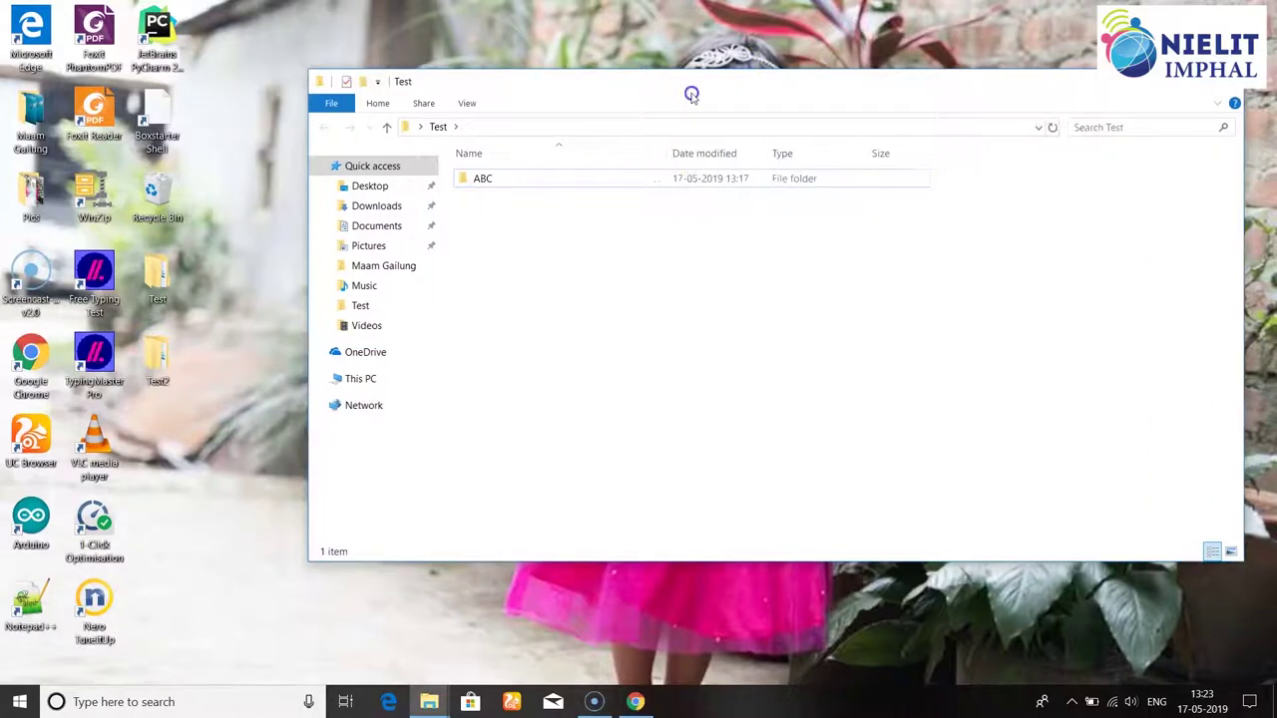
pyautogui.doubleClick(155, 196)
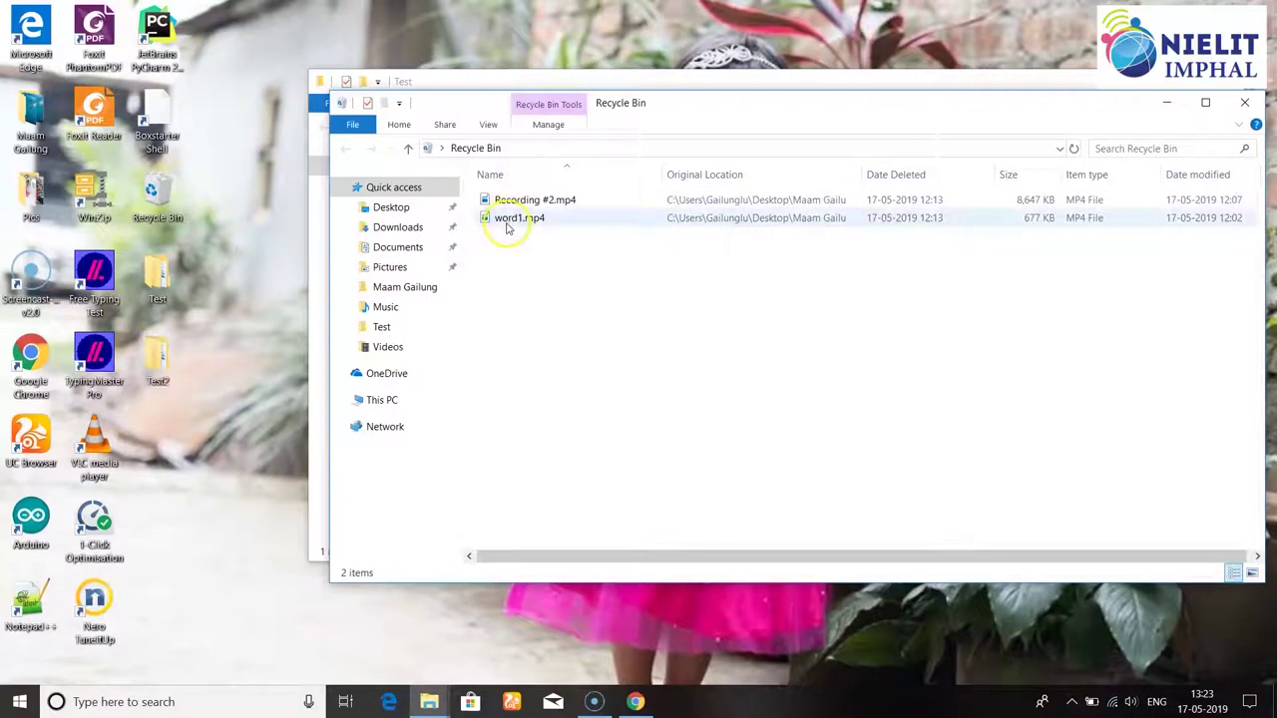
pyautogui.moveTo(761, 109); pyautogui.dragTo(589, 134)
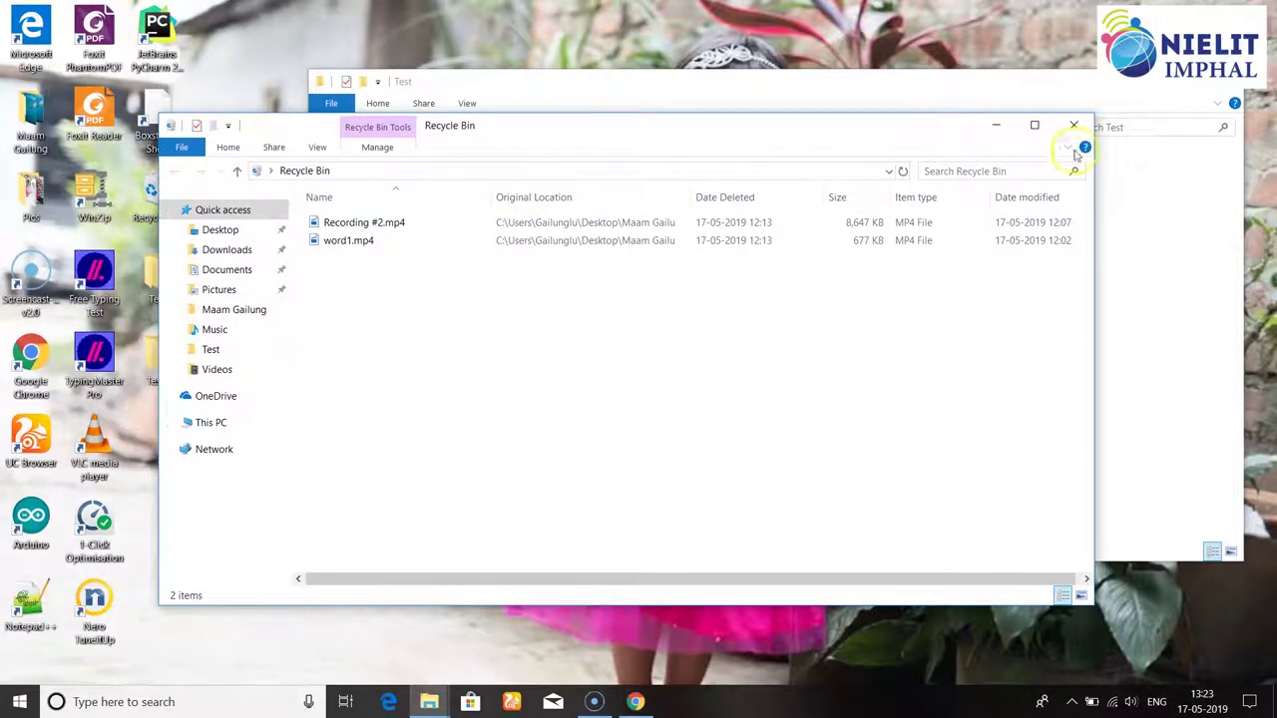
pyautogui.click(1074, 127)
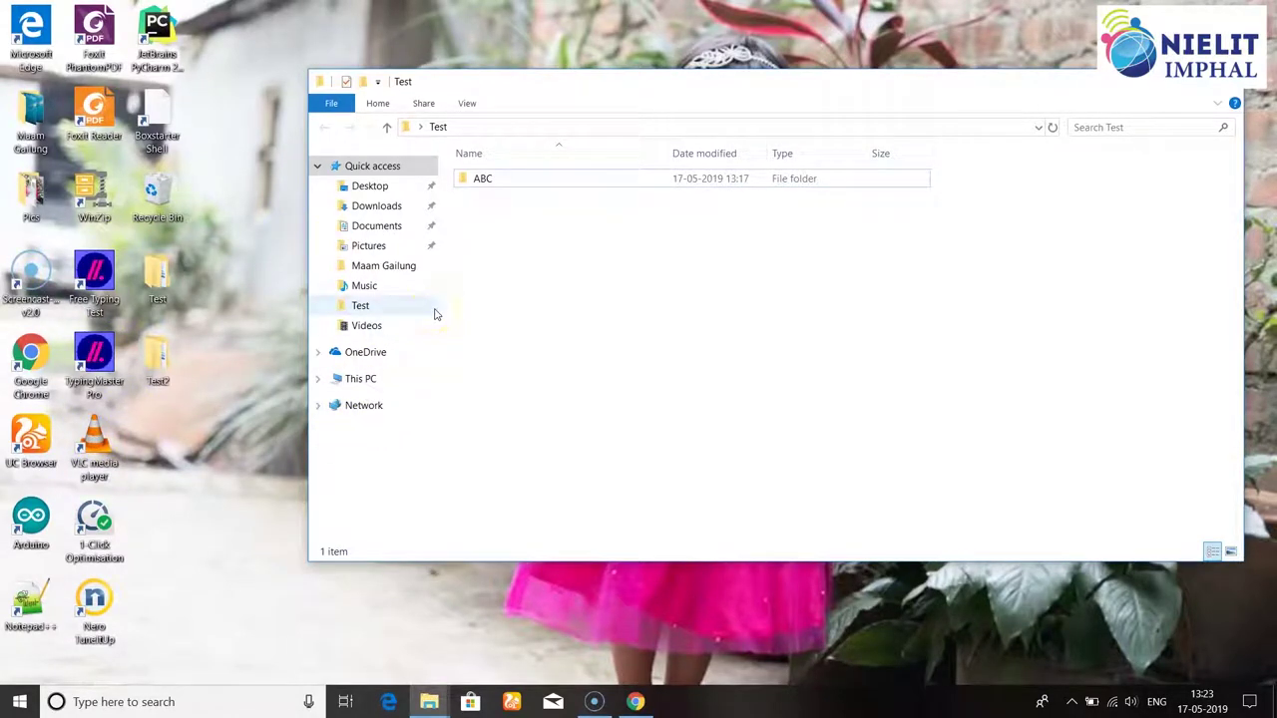
pyautogui.click(1230, 89)
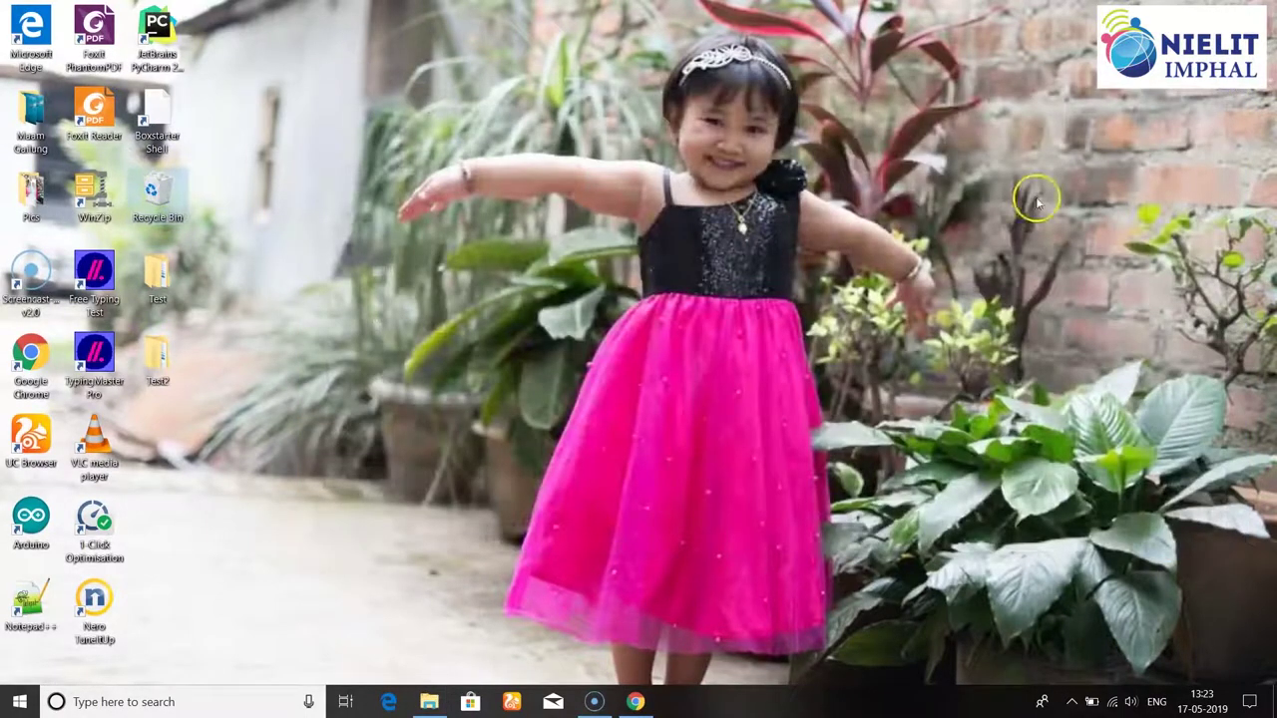
# - Copy the Test folder from the desktop into the Test2 folder and open Test2
pyautogui.click(177, 284)
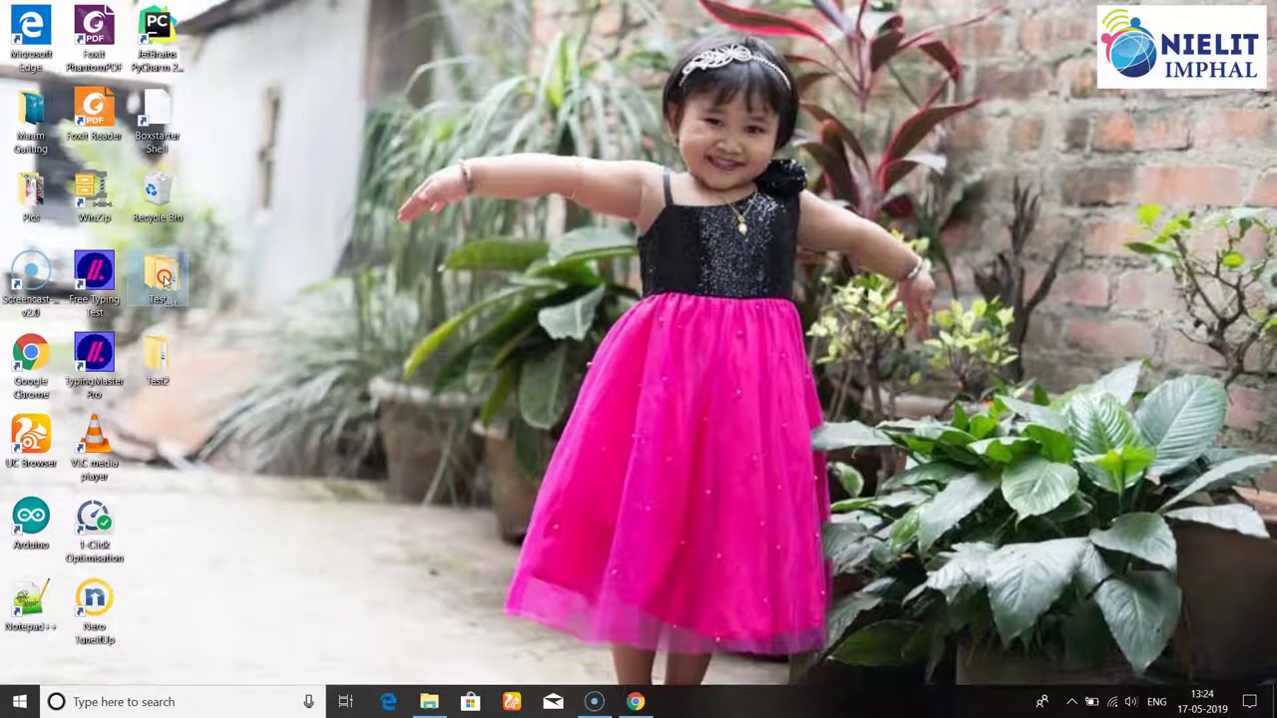
pyautogui.moveTo(154, 277); pyautogui.dragTo(152, 358)
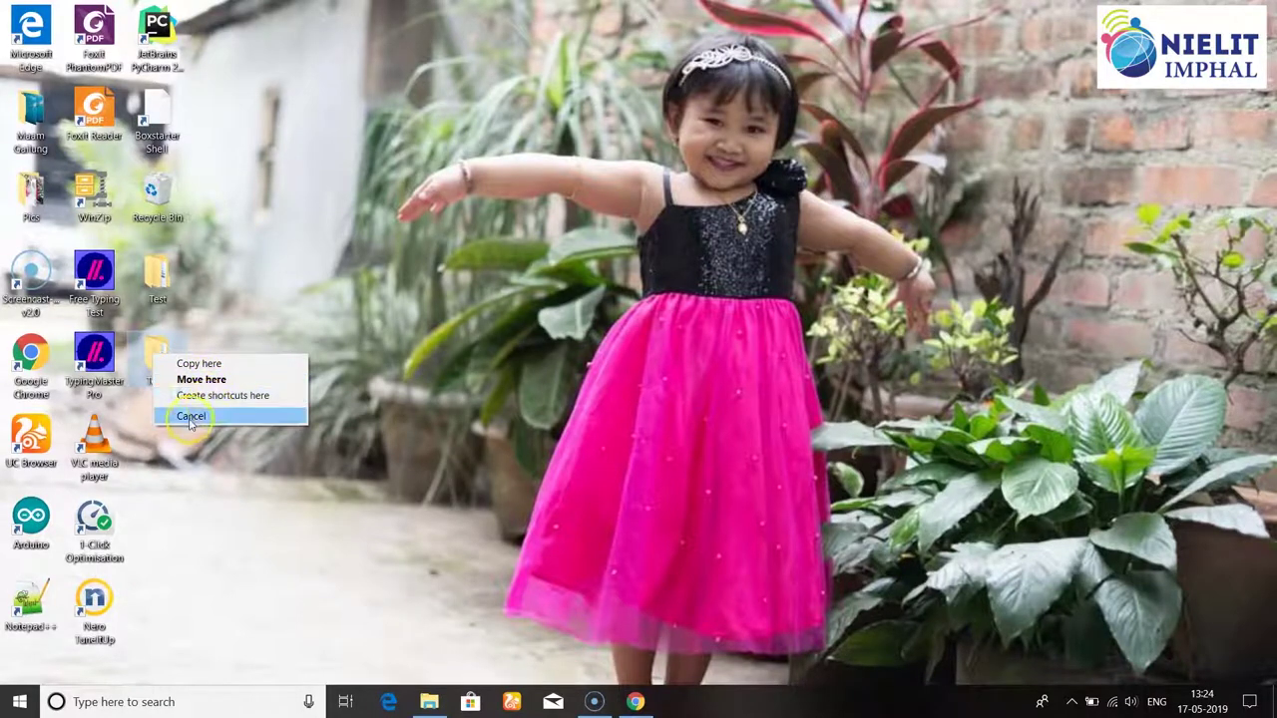
pyautogui.click(222, 365)
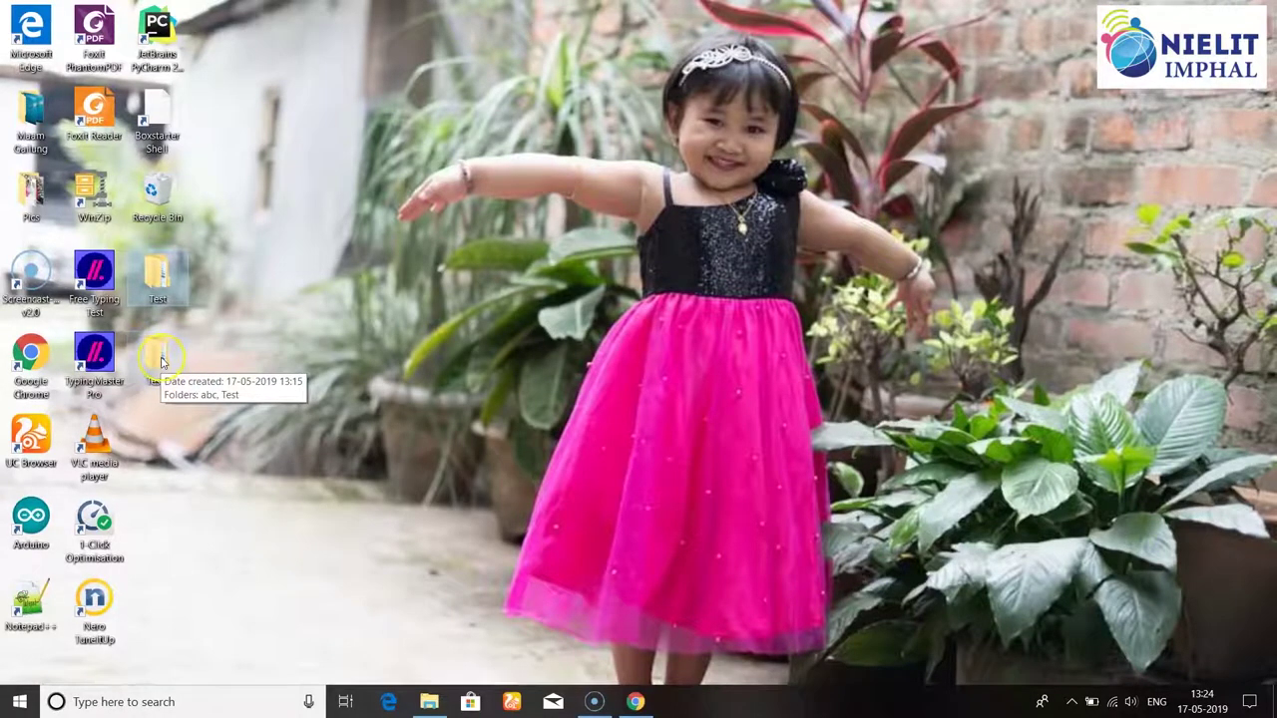
pyautogui.doubleClick(156, 361)
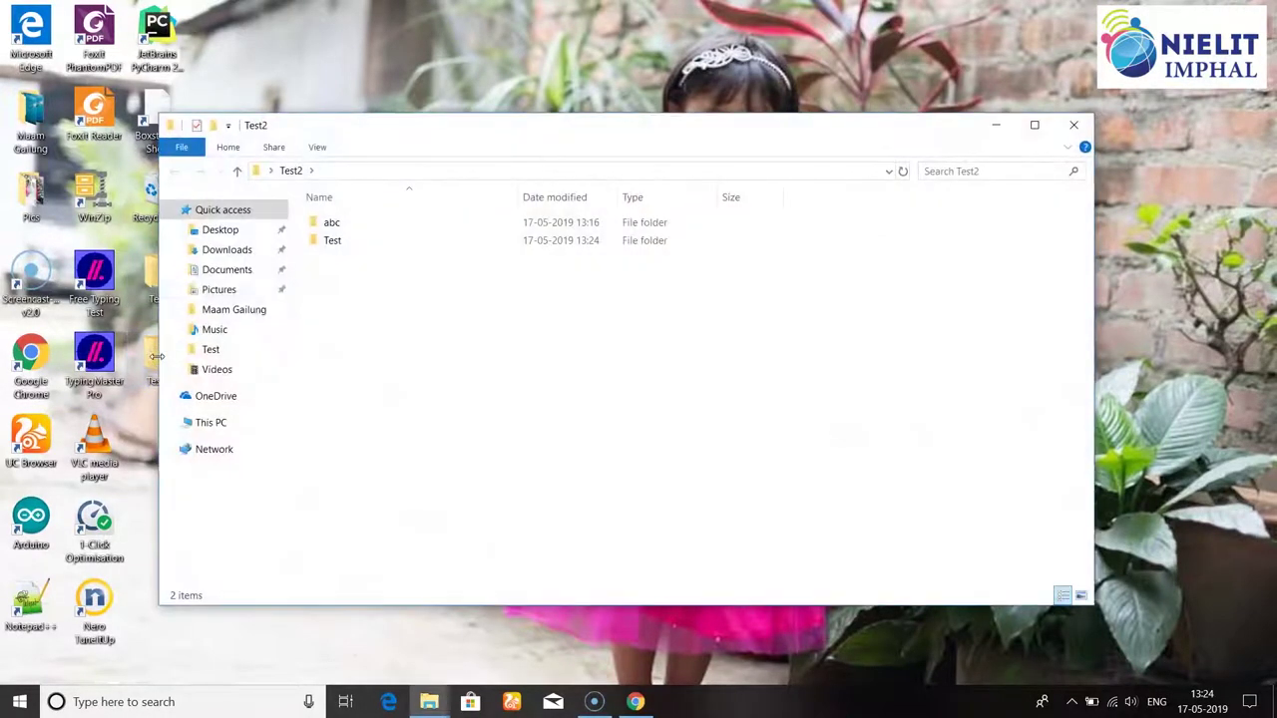
# - Move the Test2 window clear of the desktop folders, check for the copied Test folder inside, and close the window
pyautogui.moveTo(394, 156); pyautogui.dragTo(537, 171)
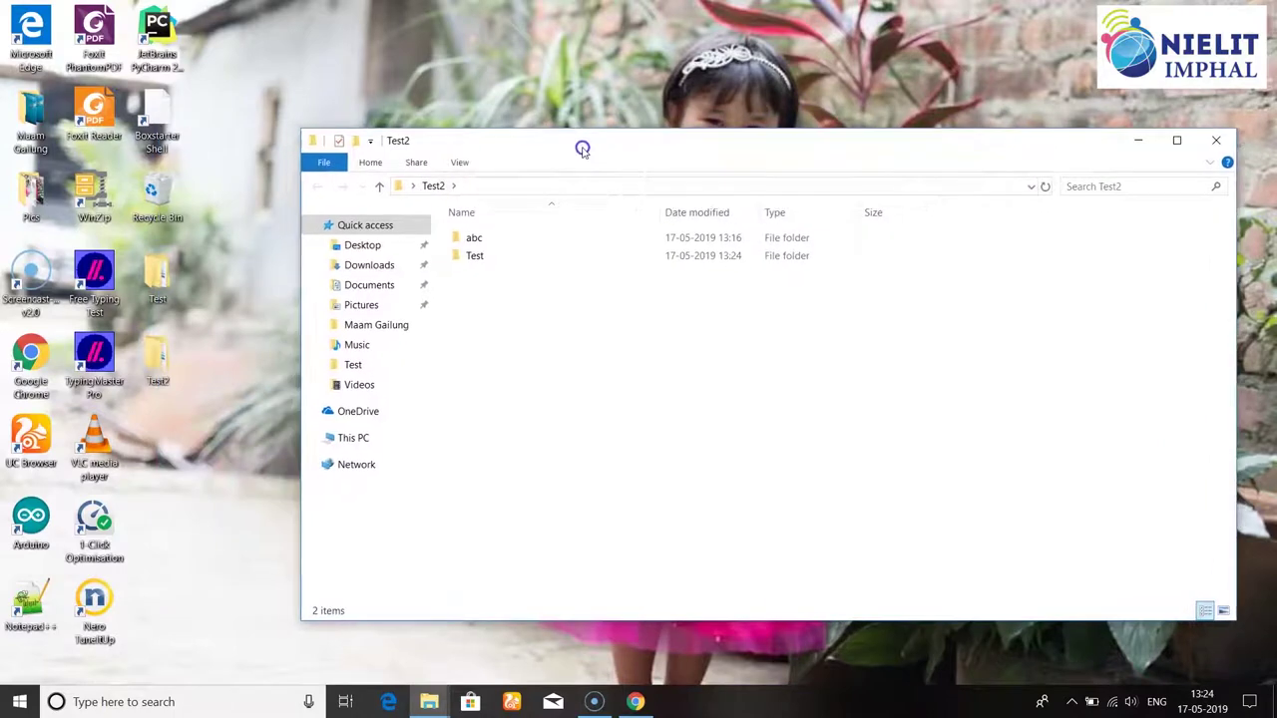
pyautogui.click(473, 257)
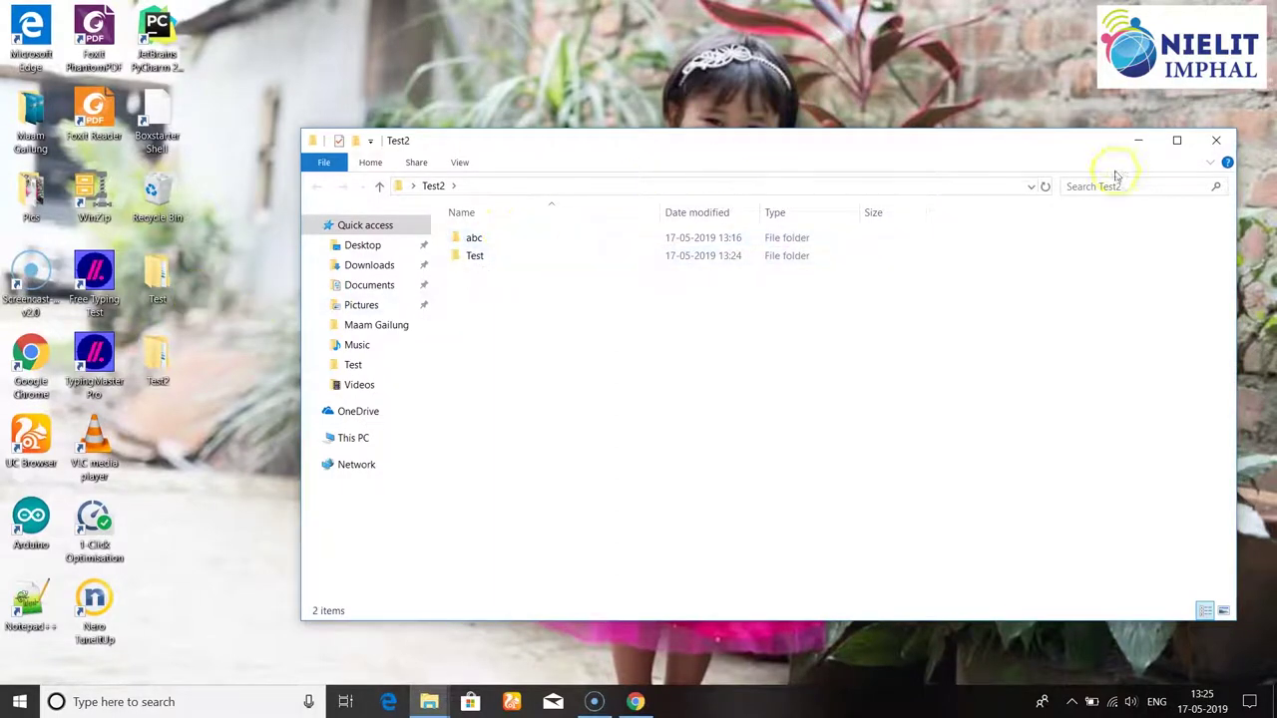
pyautogui.click(1215, 140)
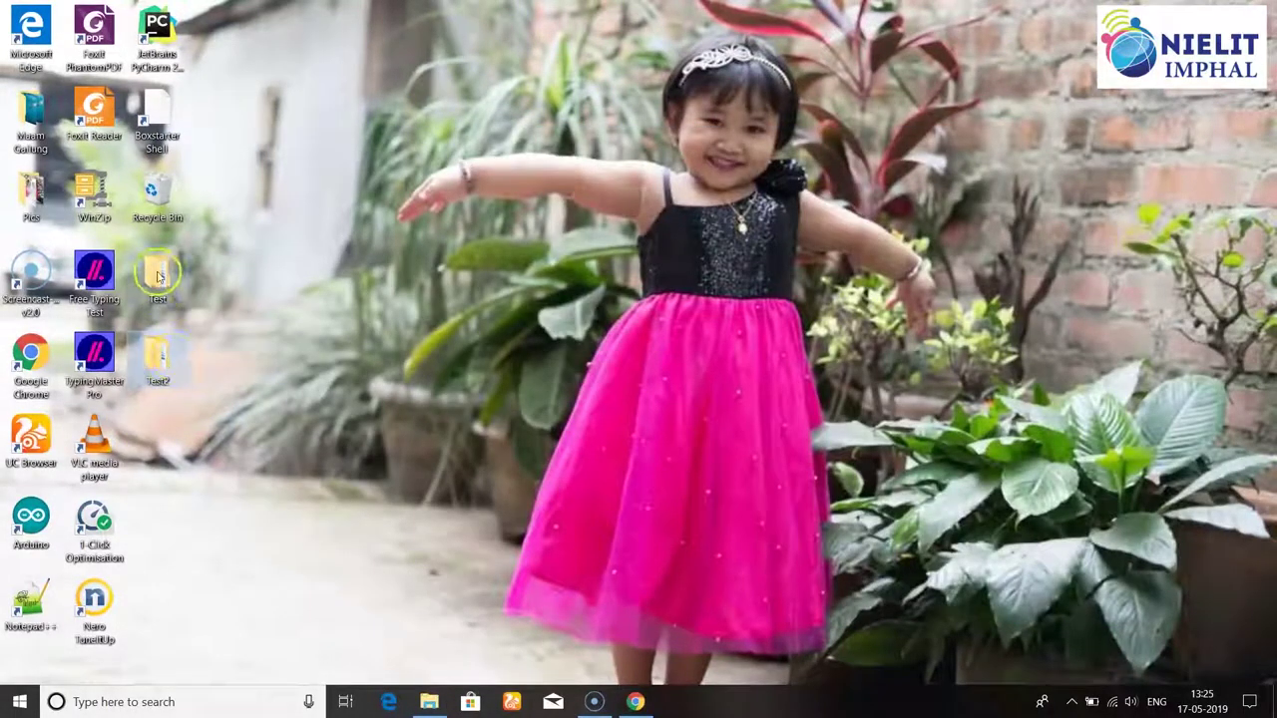
# - Move the Test2 folder from the desktop into the Test folder, and check Test's contents before closing its window
pyautogui.moveTo(156, 272)
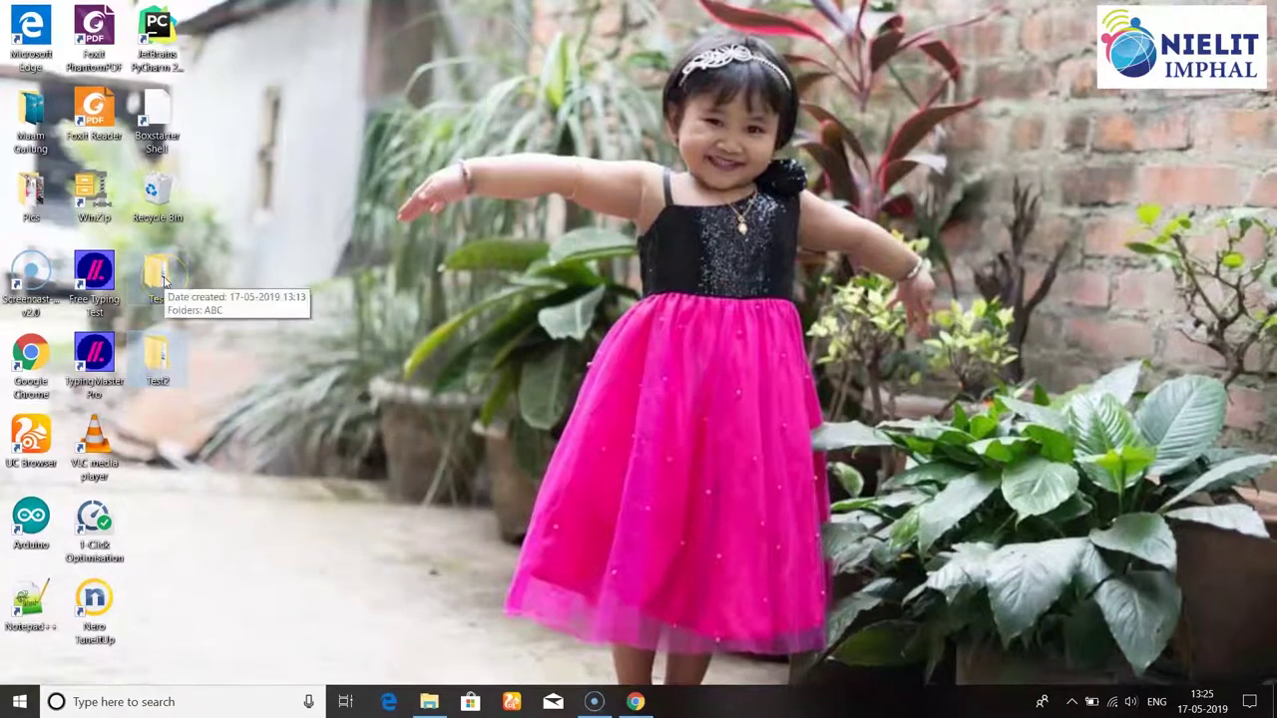
pyautogui.moveTo(169, 357); pyautogui.dragTo(156, 276)
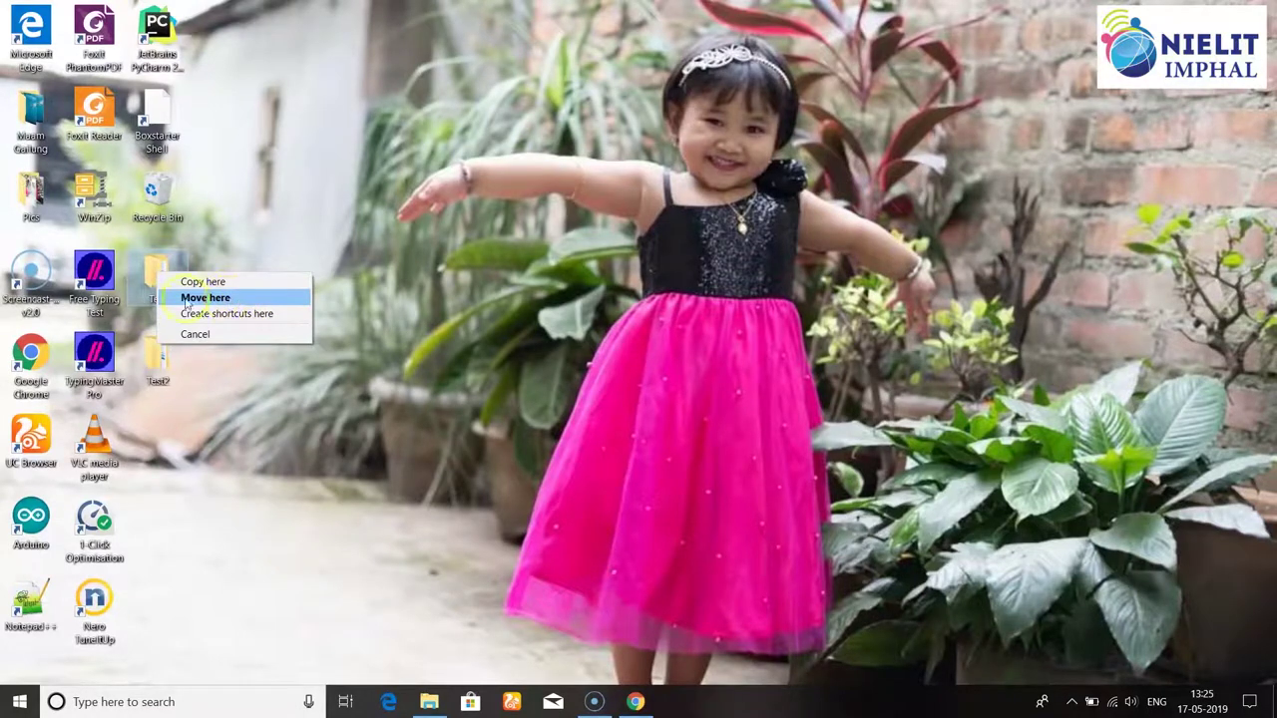
pyautogui.click(195, 285)
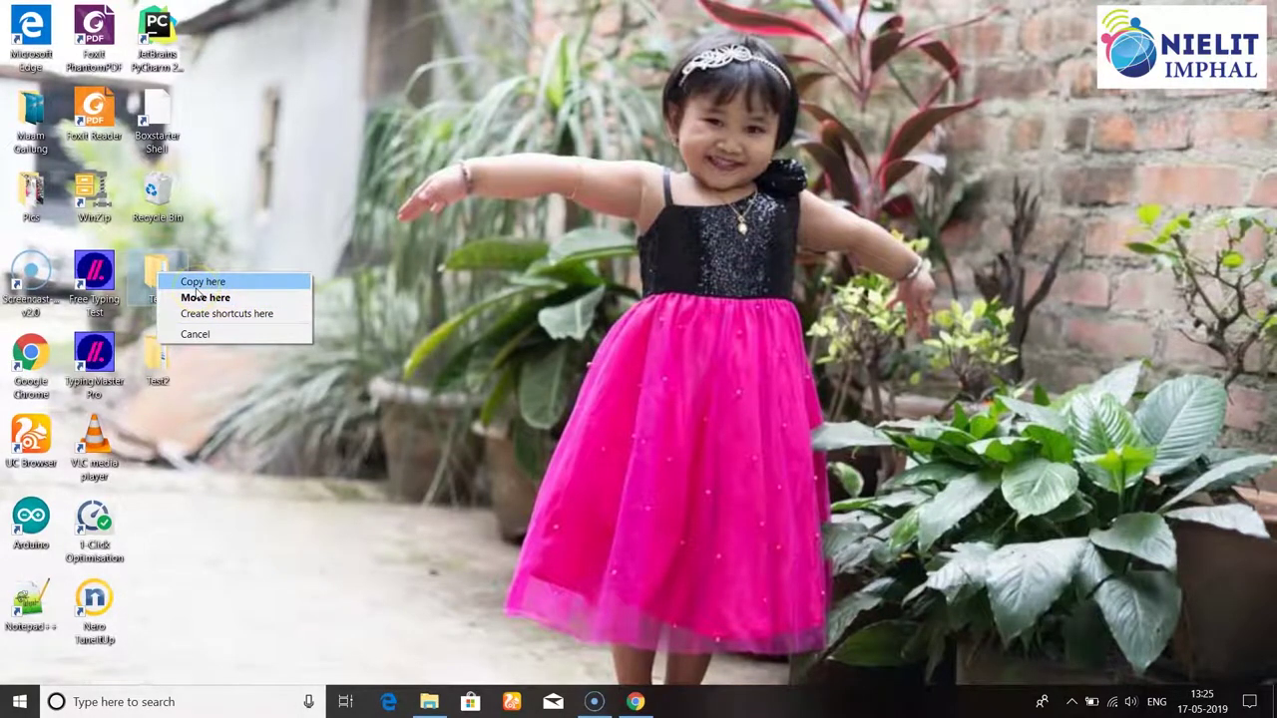
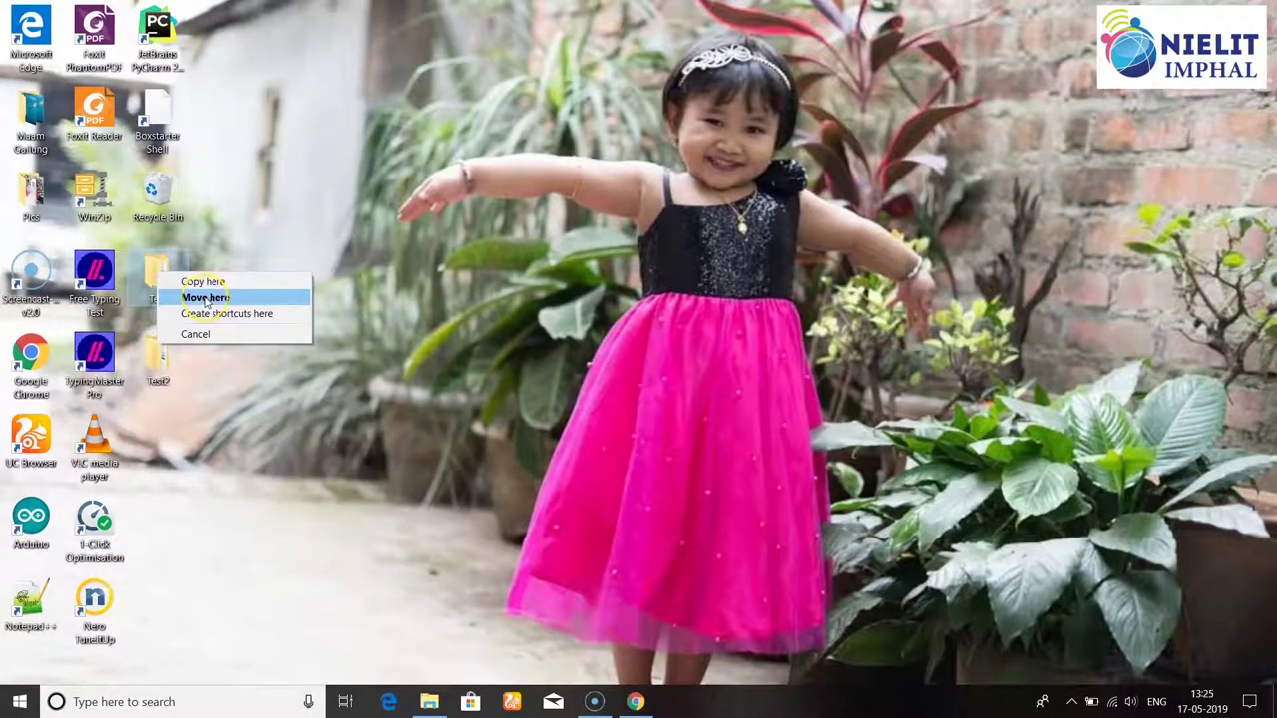
pyautogui.click(205, 298)
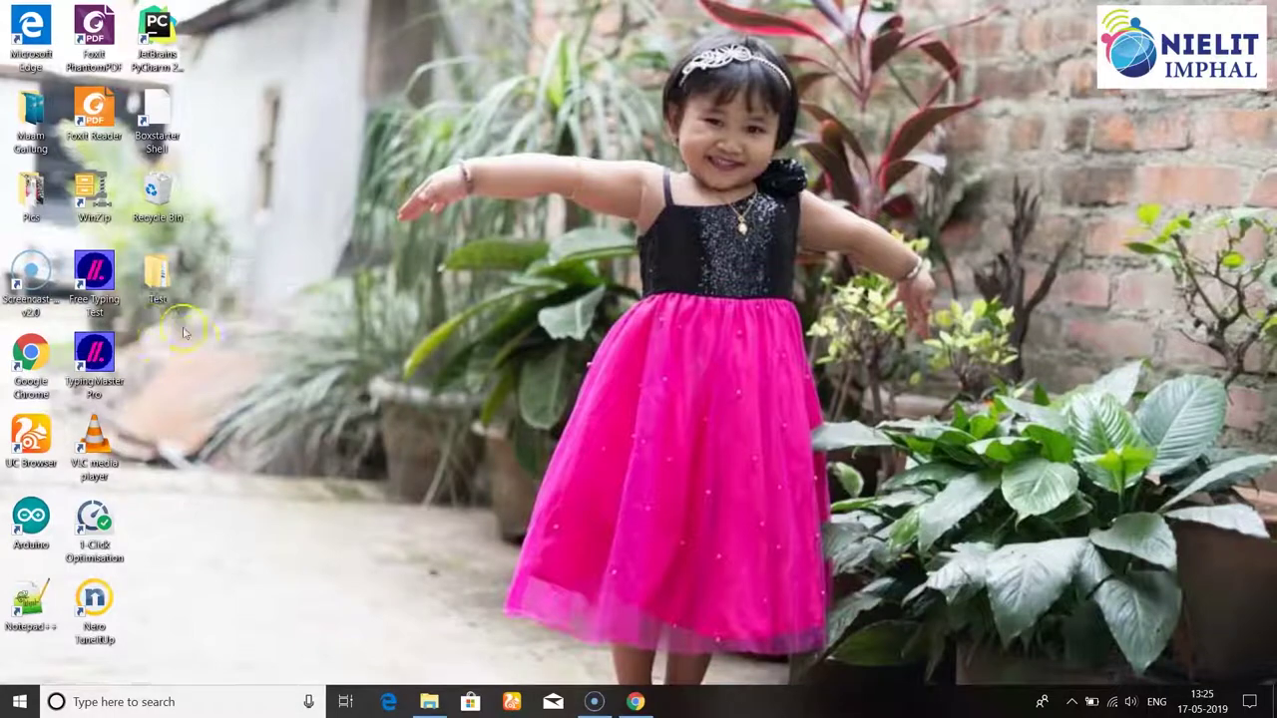
pyautogui.doubleClick(155, 274)
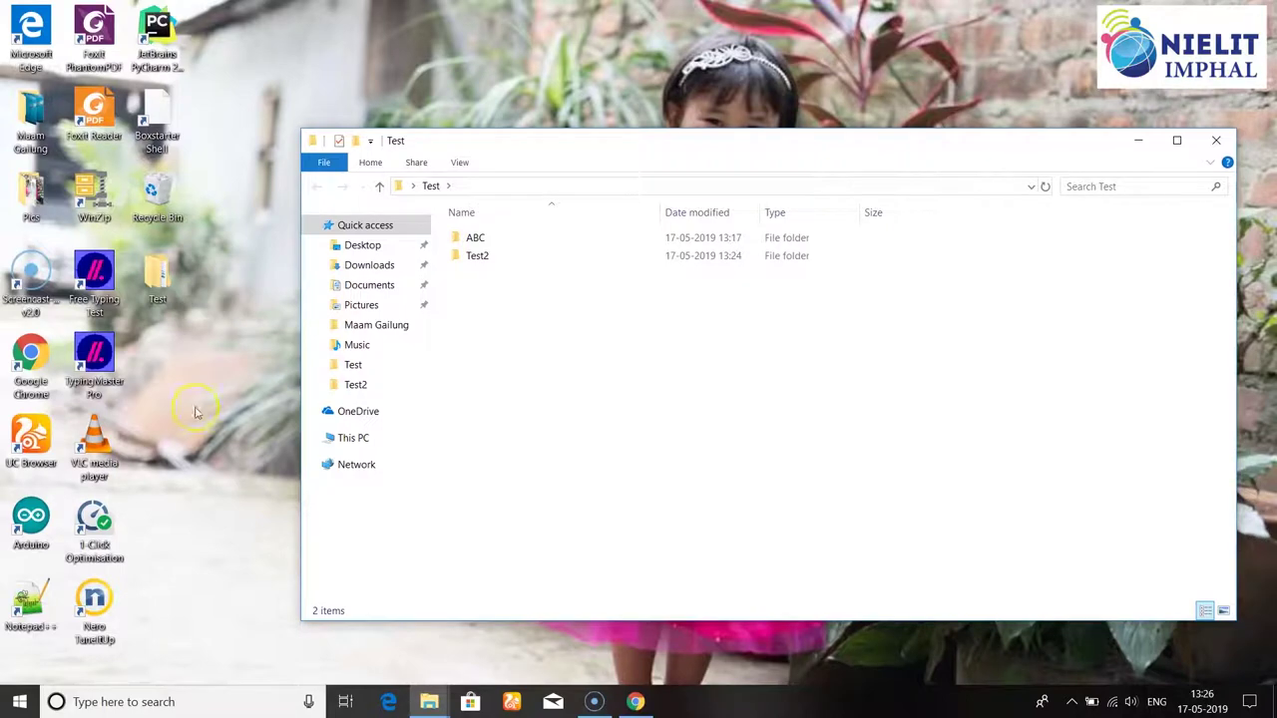
pyautogui.click(1217, 142)
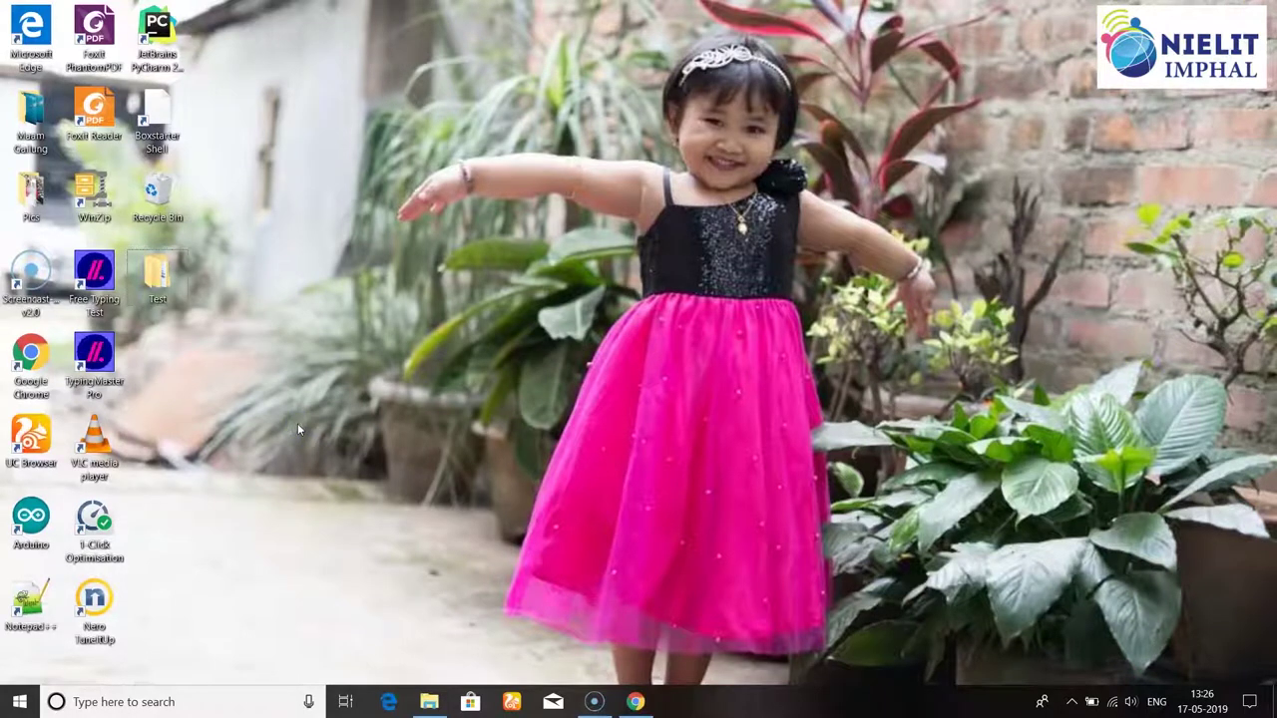
# - Create a new folder named 1234 on the desktop
pyautogui.hotkey('ctrl', 'shift', 'n')
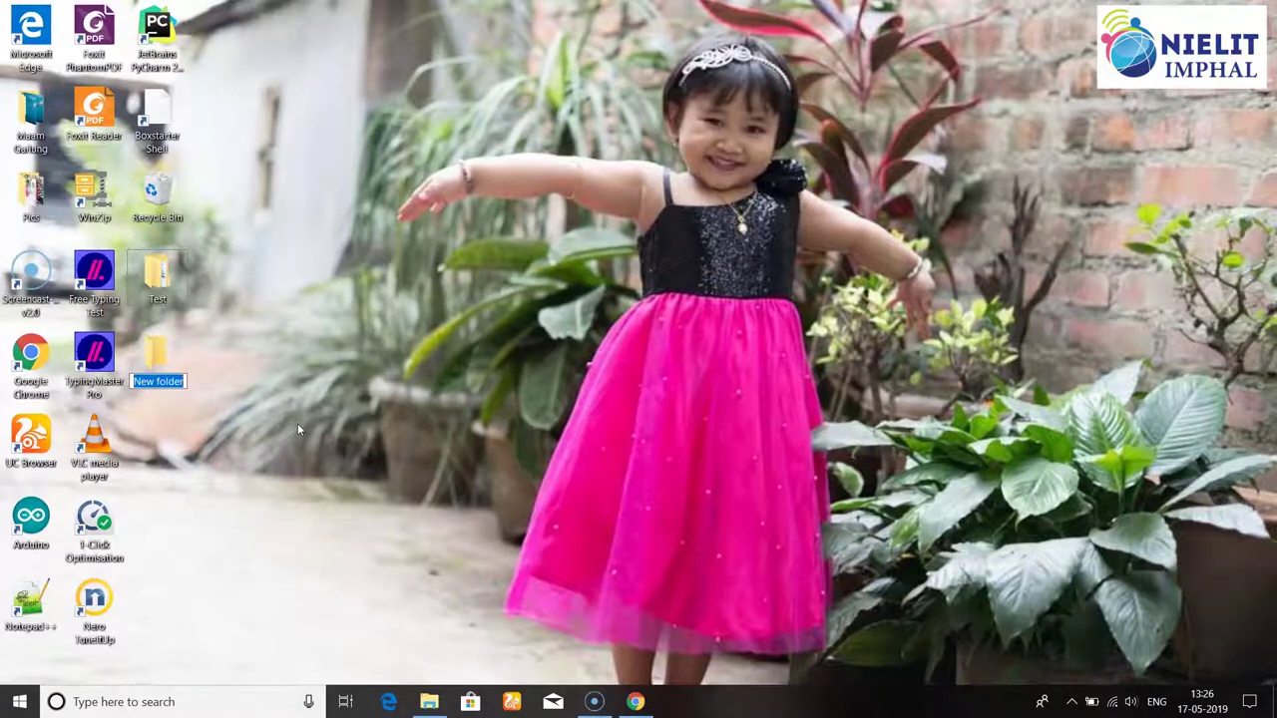
pyautogui.write('1234')
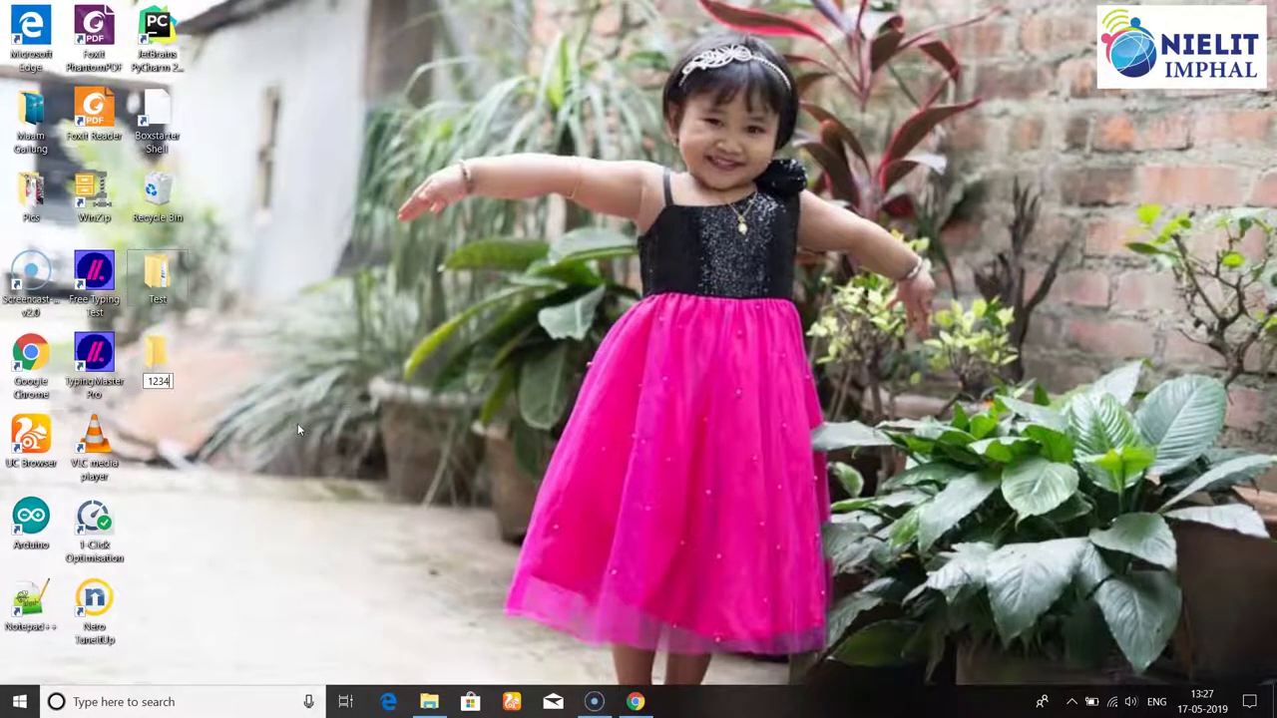
pyautogui.press('Return')
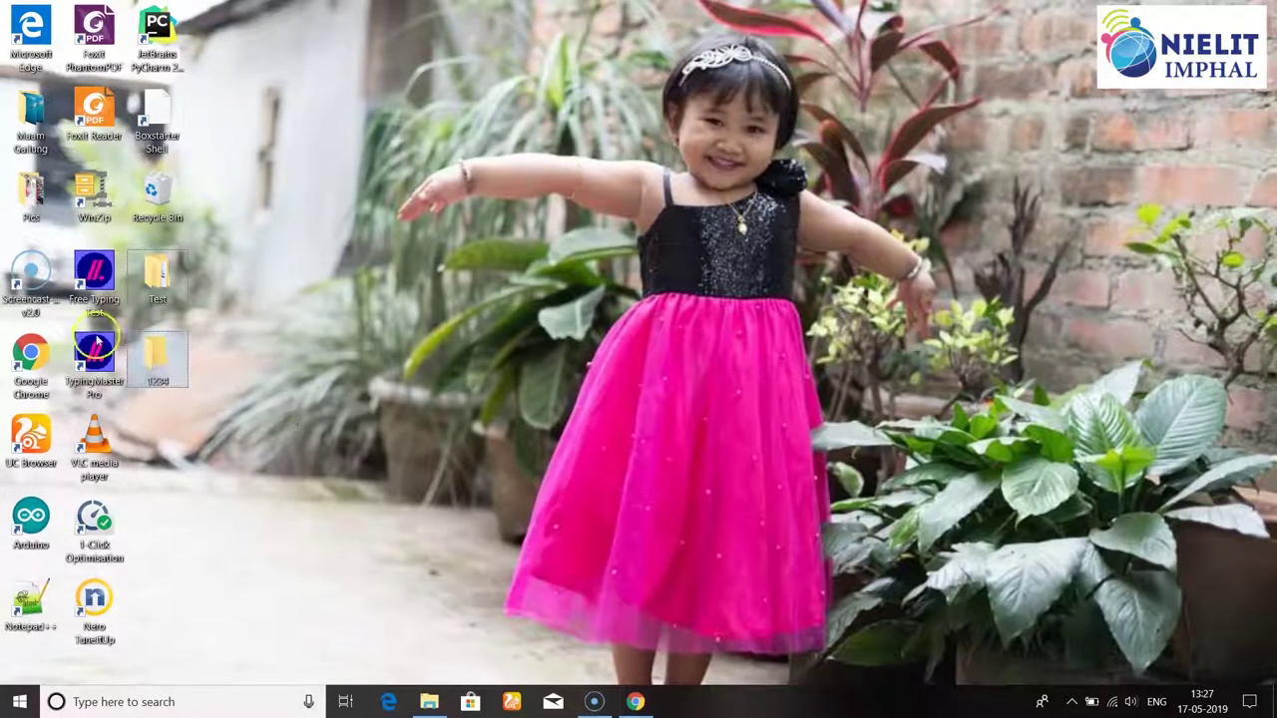
pyautogui.click(144, 382)
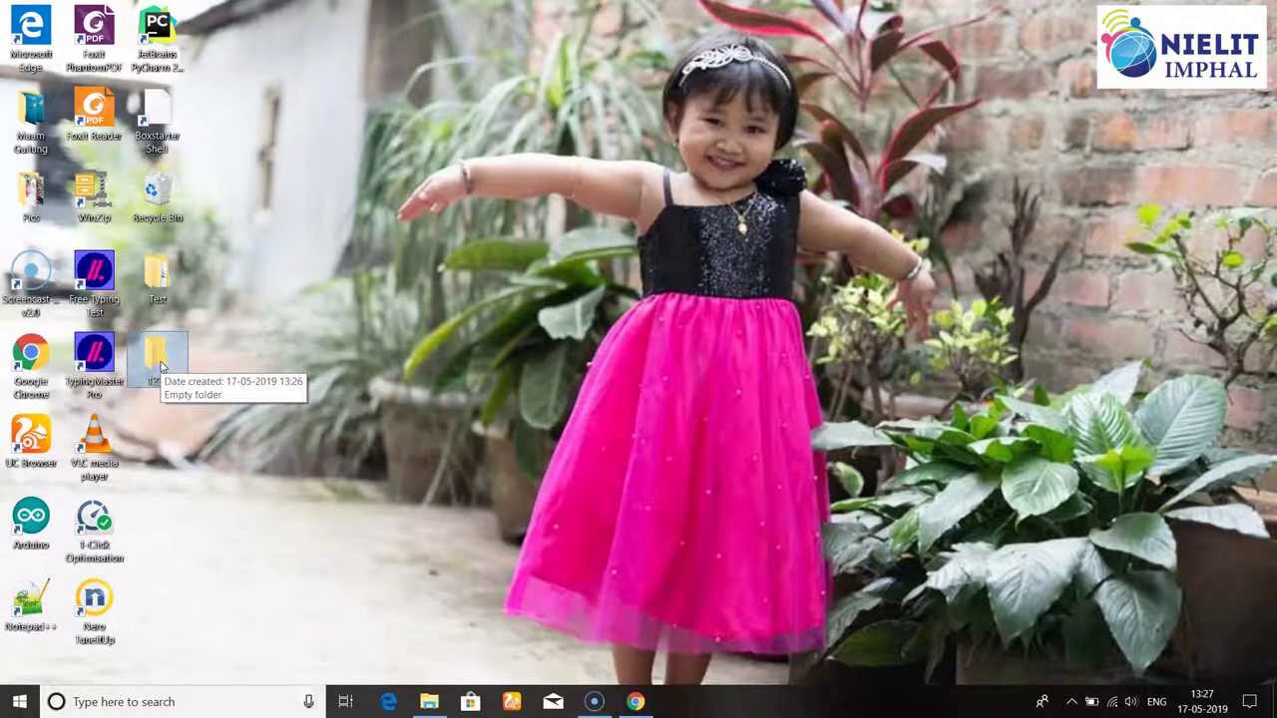
# - Copy the Test folder into the 1234 folder on the desktop, and check the contents of 1234 before closing it
pyautogui.rightClick(160, 281)
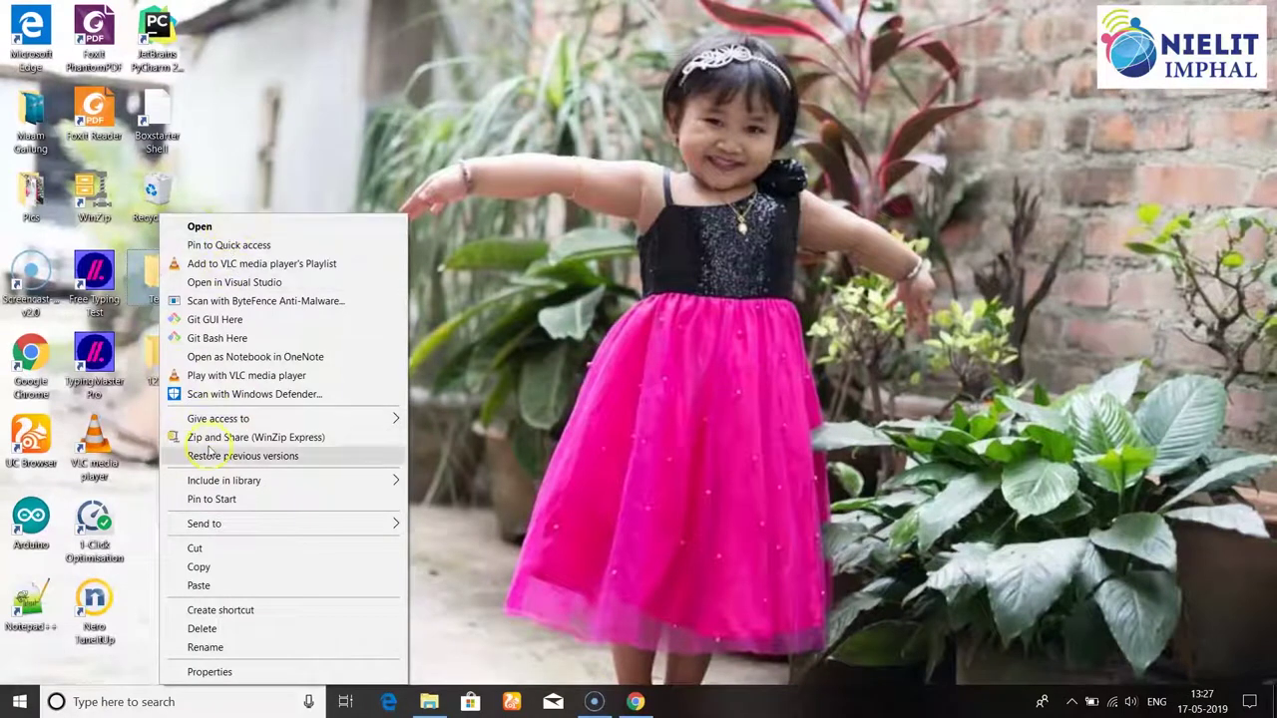
pyautogui.click(197, 568)
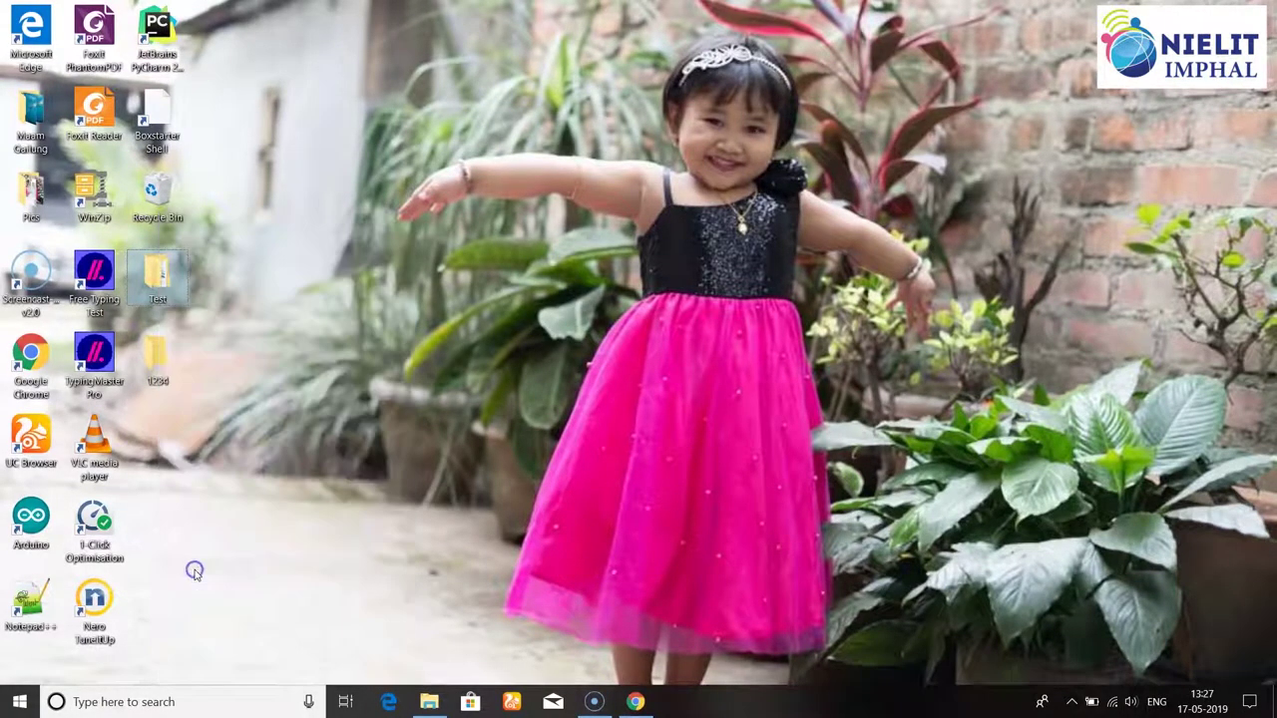
pyautogui.click(152, 357)
pyautogui.rightClick(152, 356)
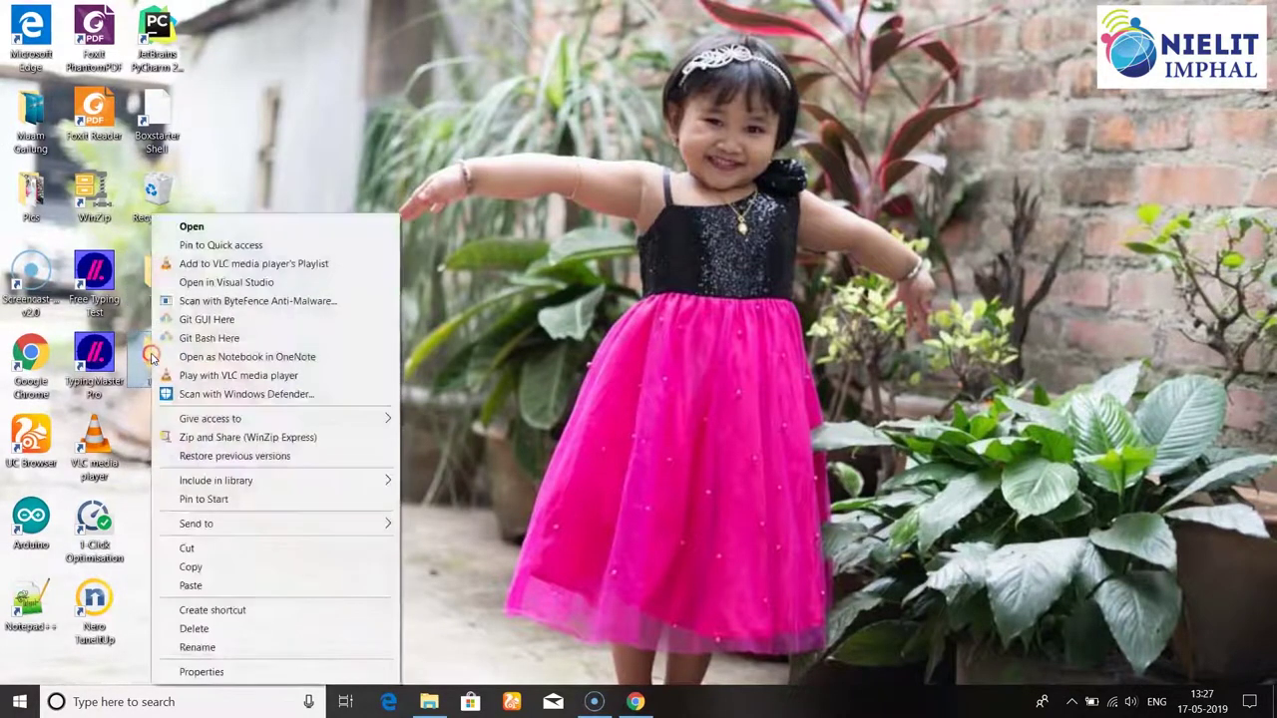
pyautogui.click(185, 586)
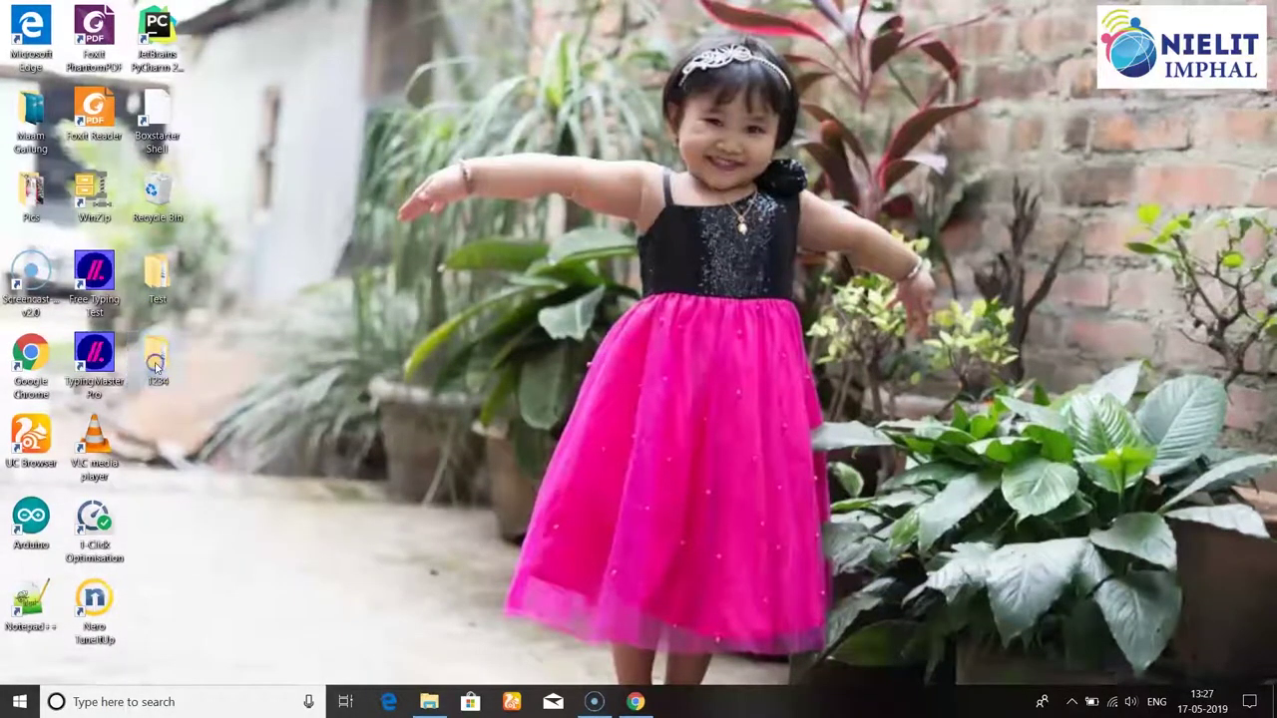
pyautogui.doubleClick(158, 361)
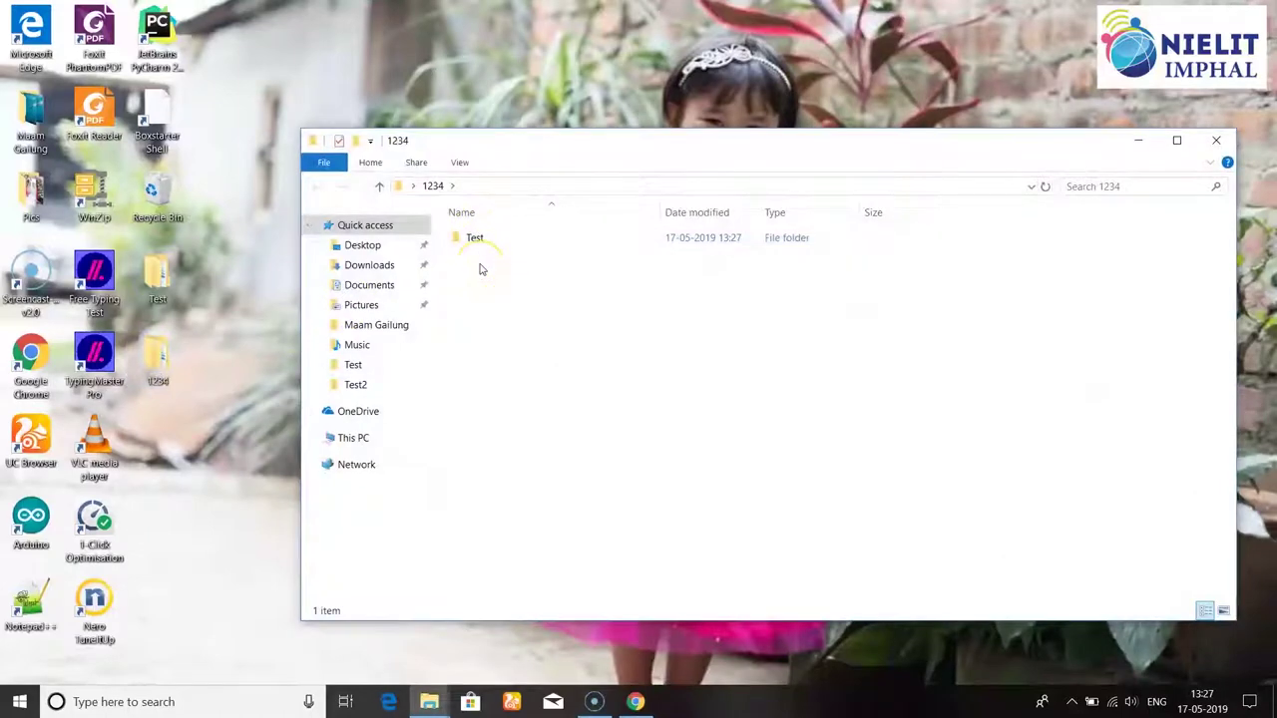
pyautogui.click(1217, 142)
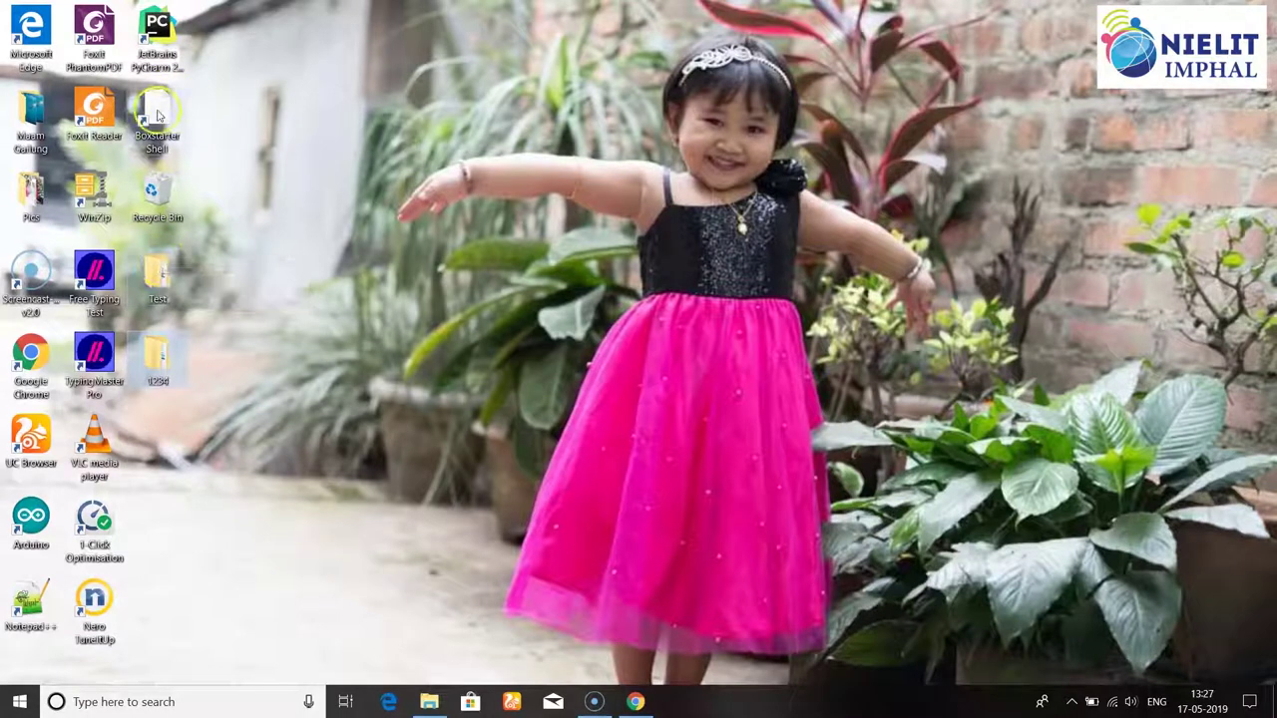
# - Copy the Pics folder and paste it while the 1234 folder is selected on the desktop
pyautogui.click(35, 197)
pyautogui.click(169, 381)
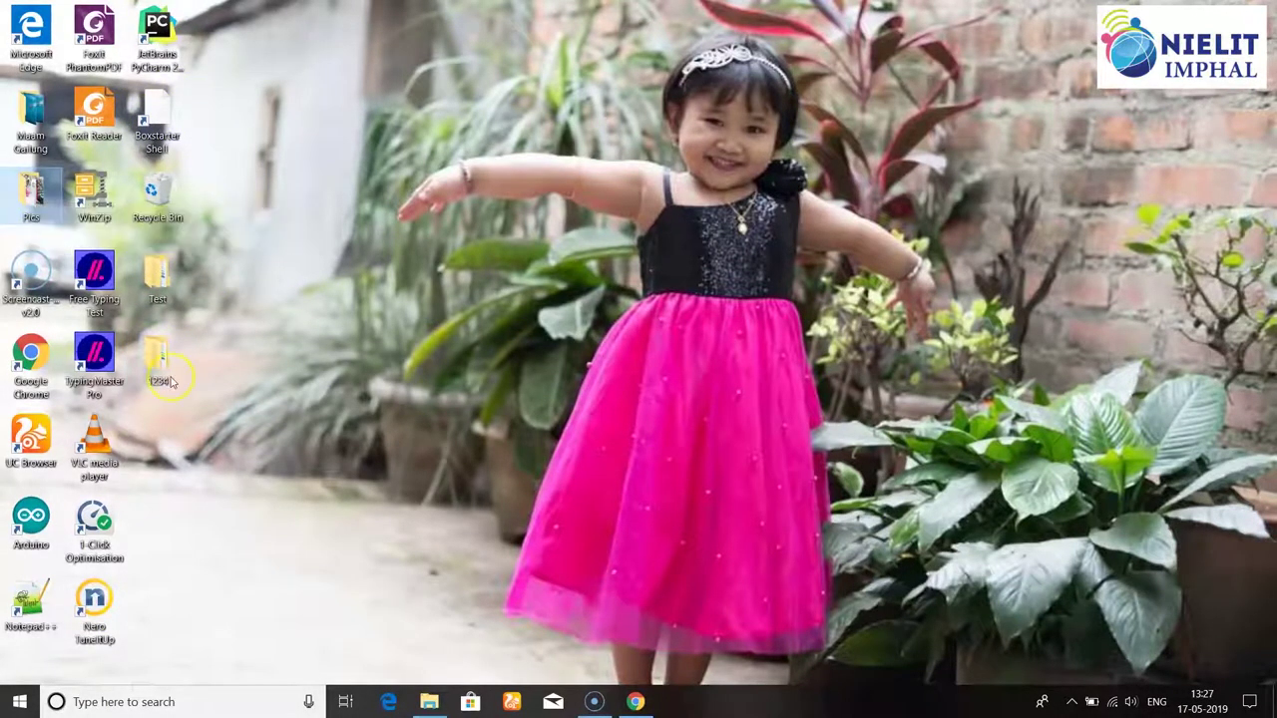
pyautogui.click(31, 188)
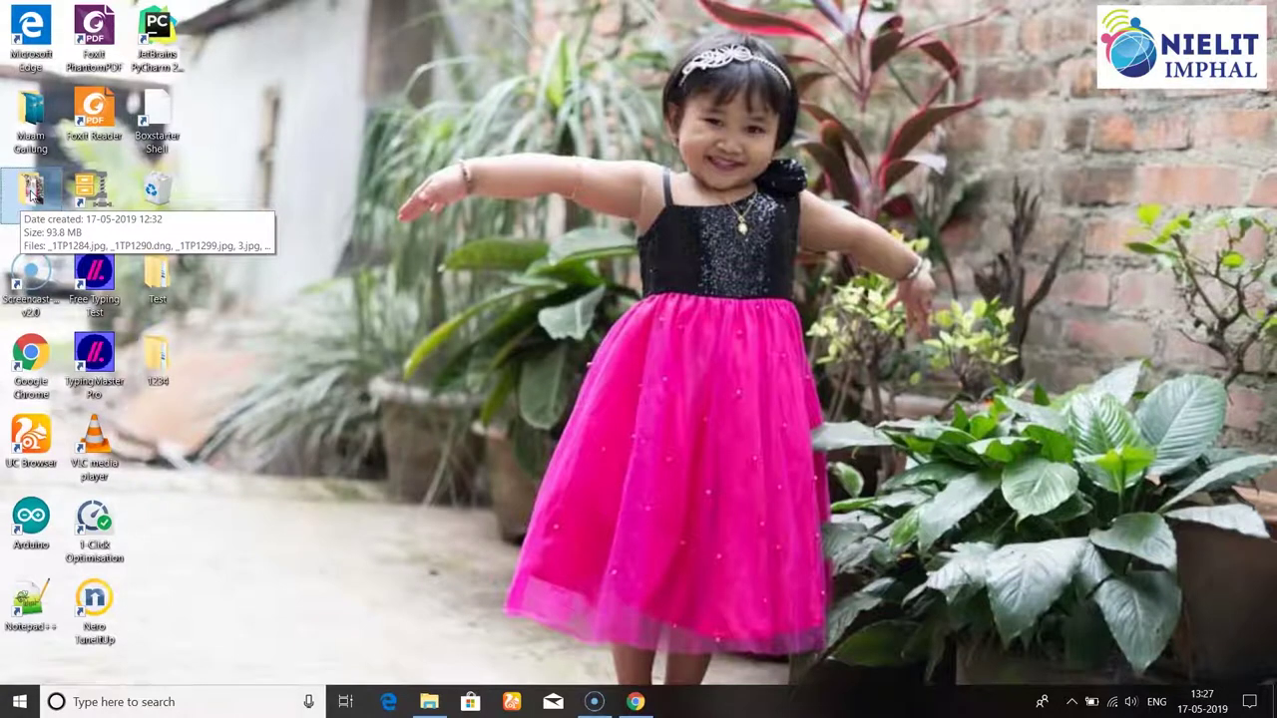
pyautogui.click(156, 355)
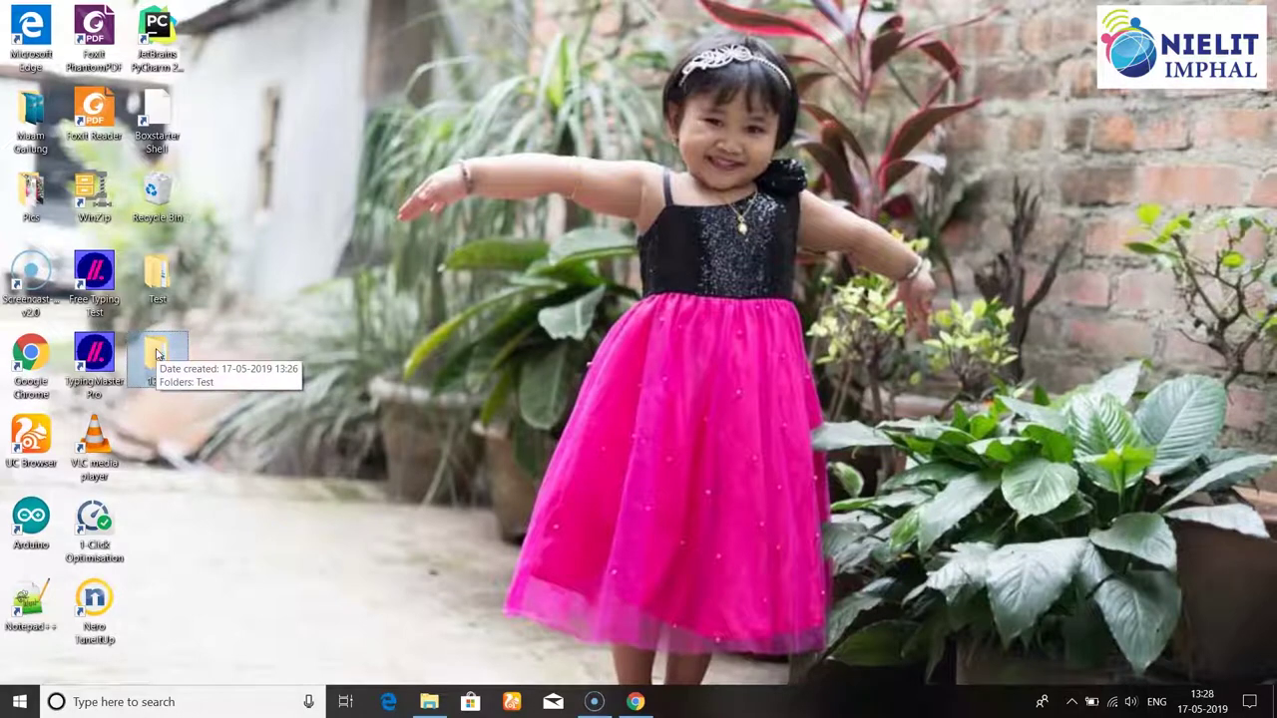
pyautogui.hotkey('ctrl', 'v')
pyautogui.click(165, 359)
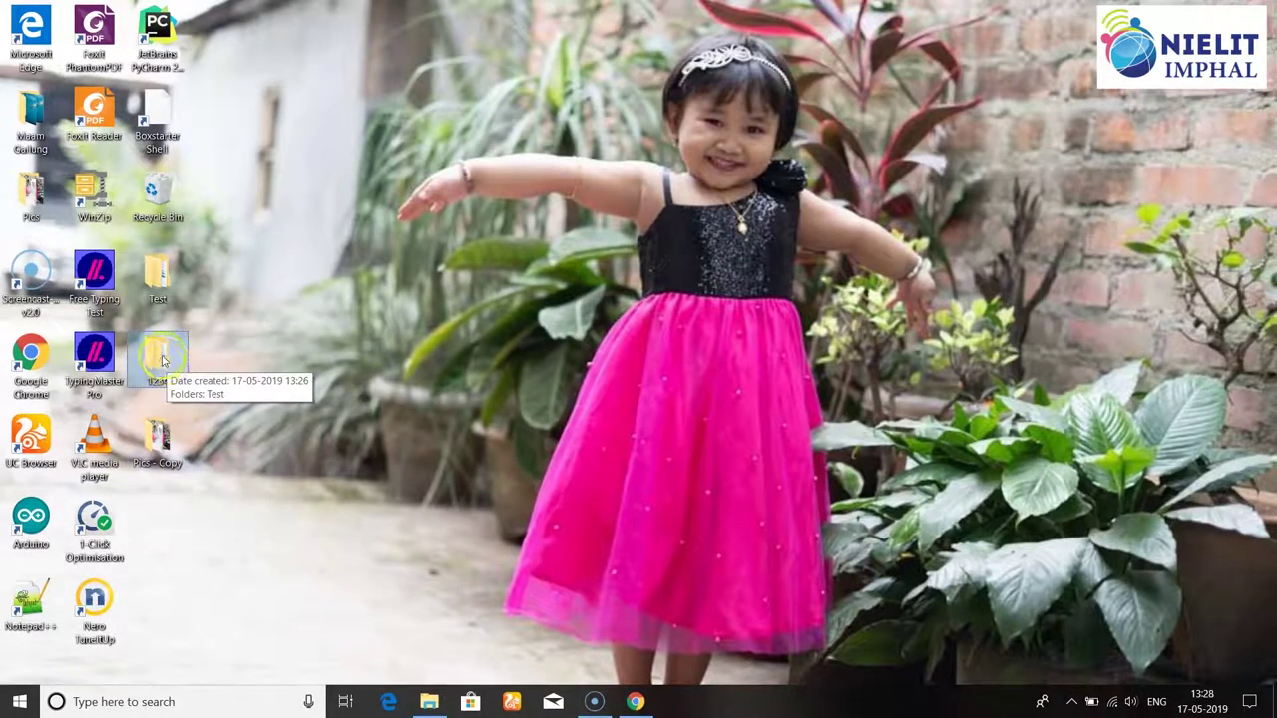
# - Open the 1234 folder, paste the copied Pics folder inside it, and close the window
pyautogui.doubleClick(164, 359)
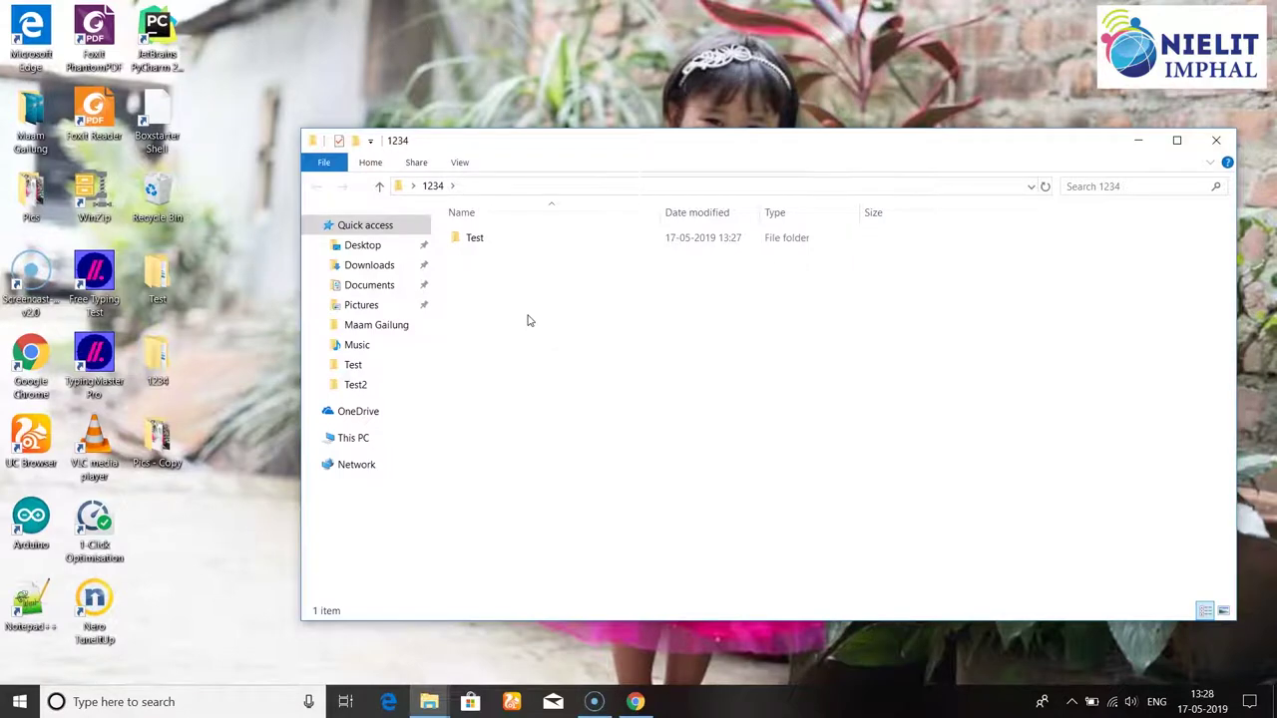
pyautogui.hotkey('ctrl', 'v')
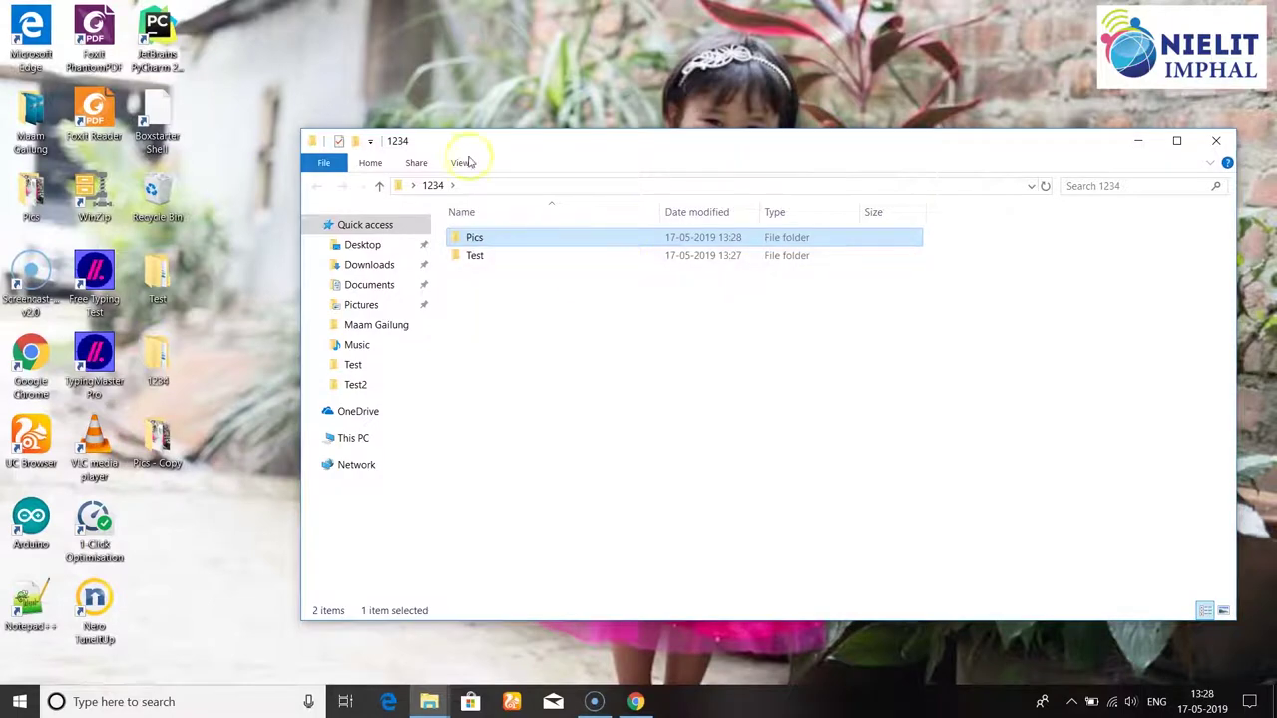
pyautogui.click(1217, 145)
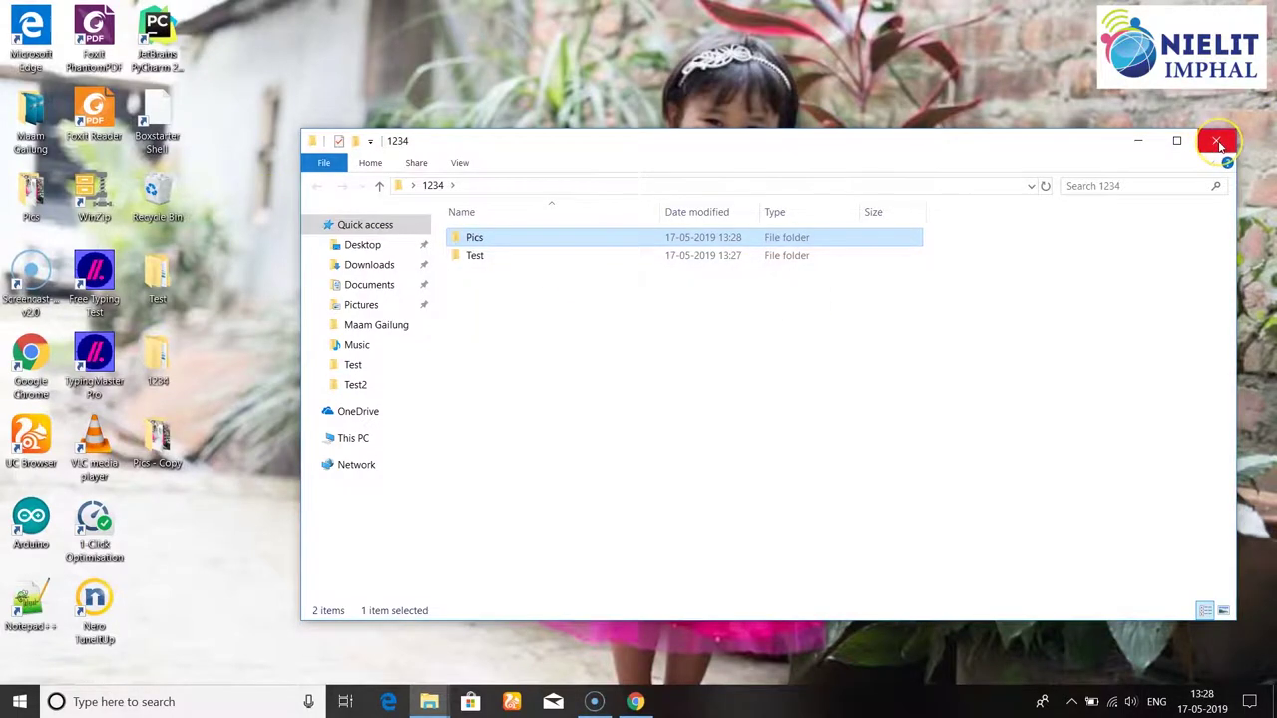
pyautogui.click(1218, 144)
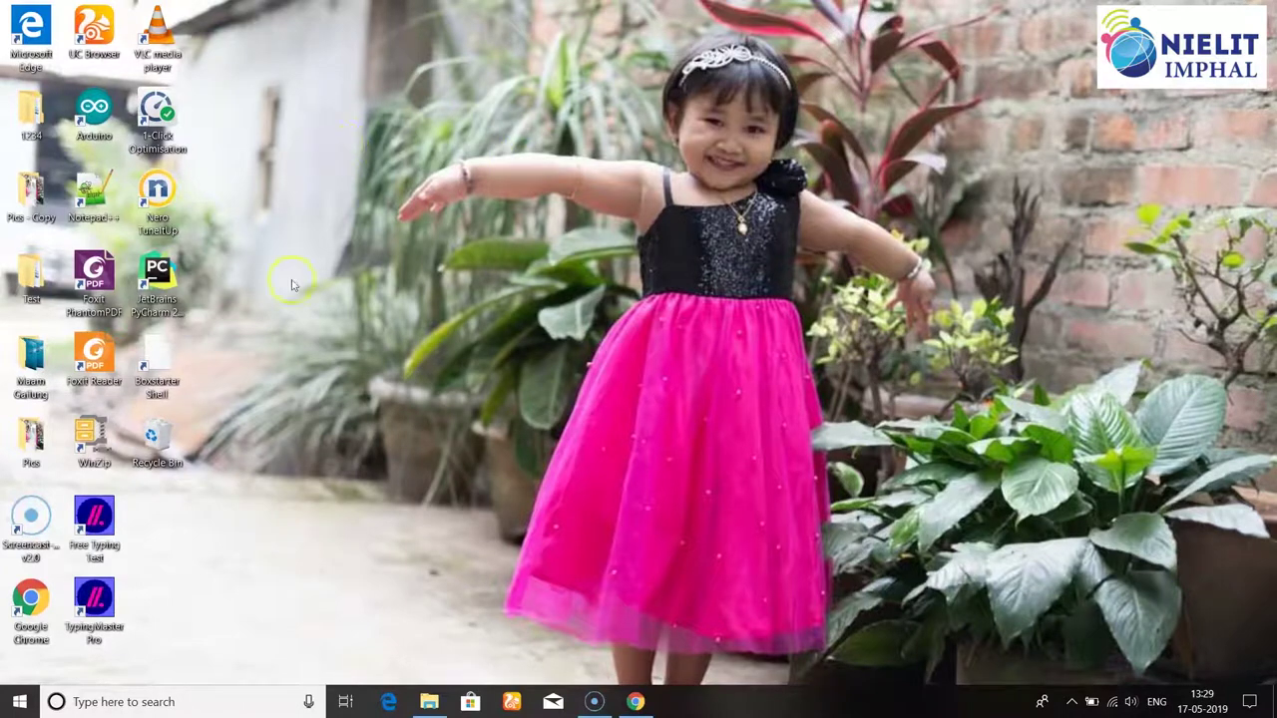
# - Check the contents of the Test folder on the desktop and close its window
pyautogui.doubleClick(28, 282)
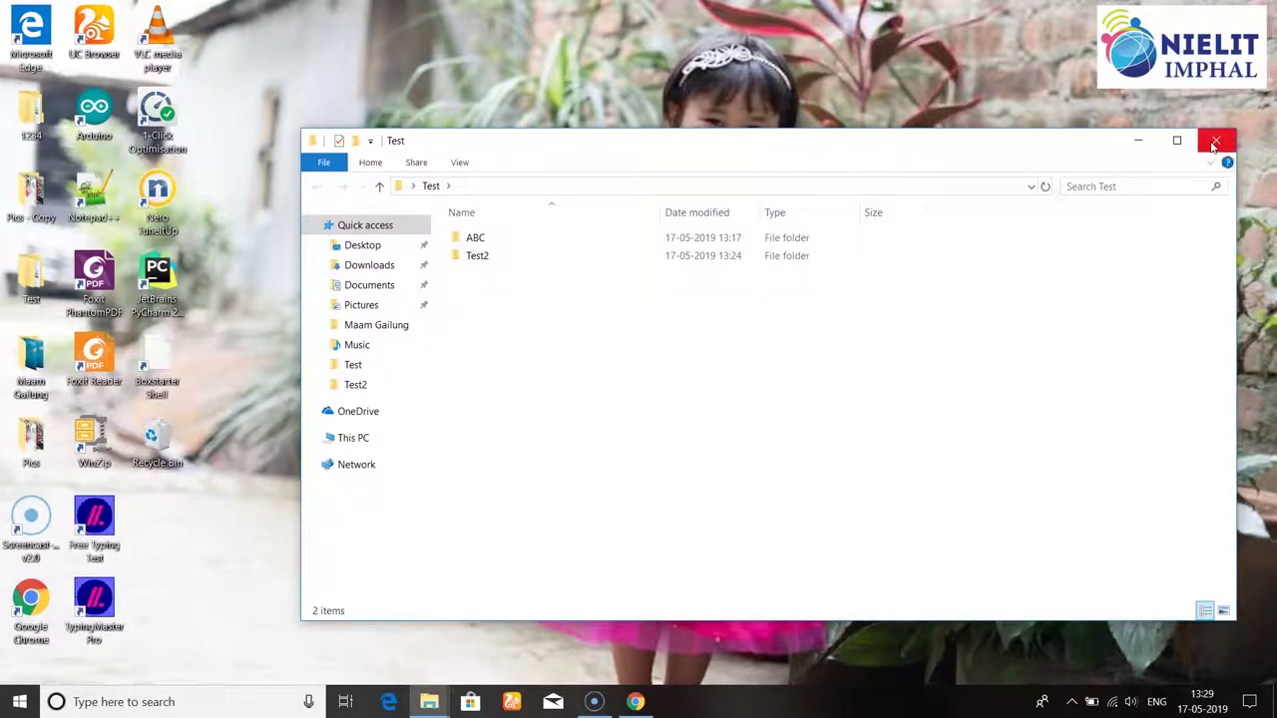
pyautogui.click(1214, 142)
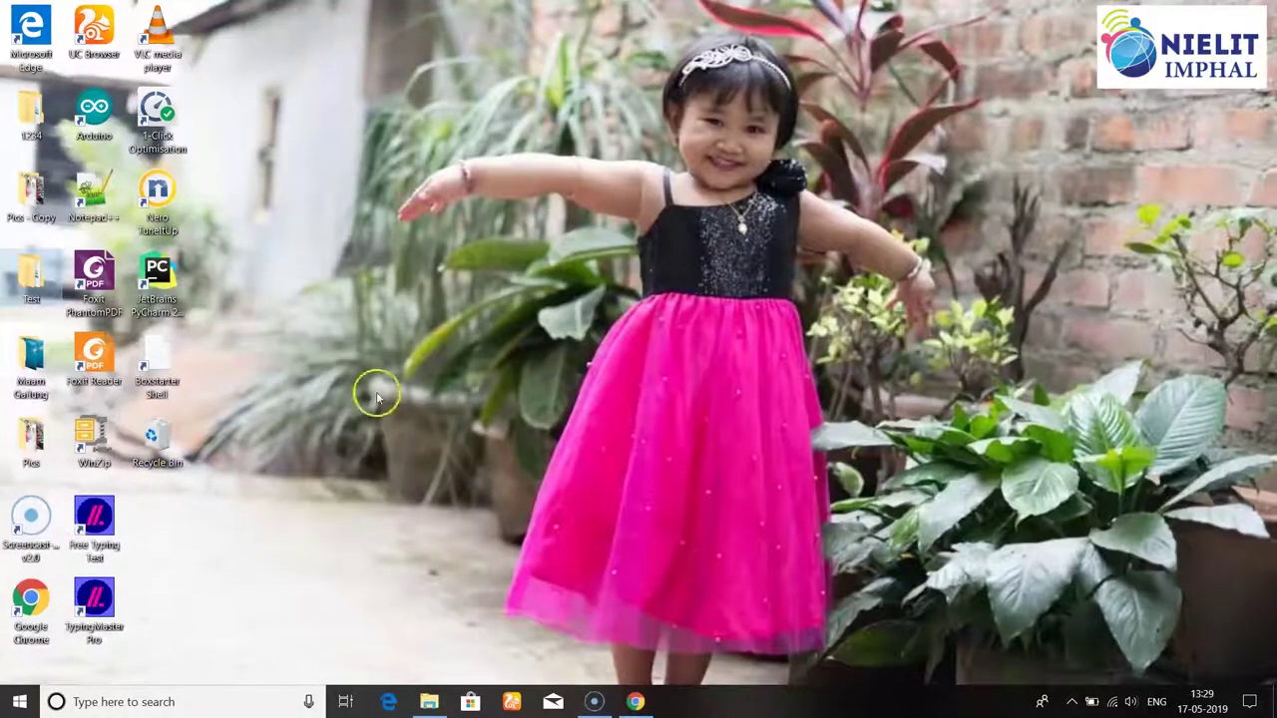
# - Open the Control Panel in a maximized window and bring up the Mouse properties
pyautogui.click(88, 703)
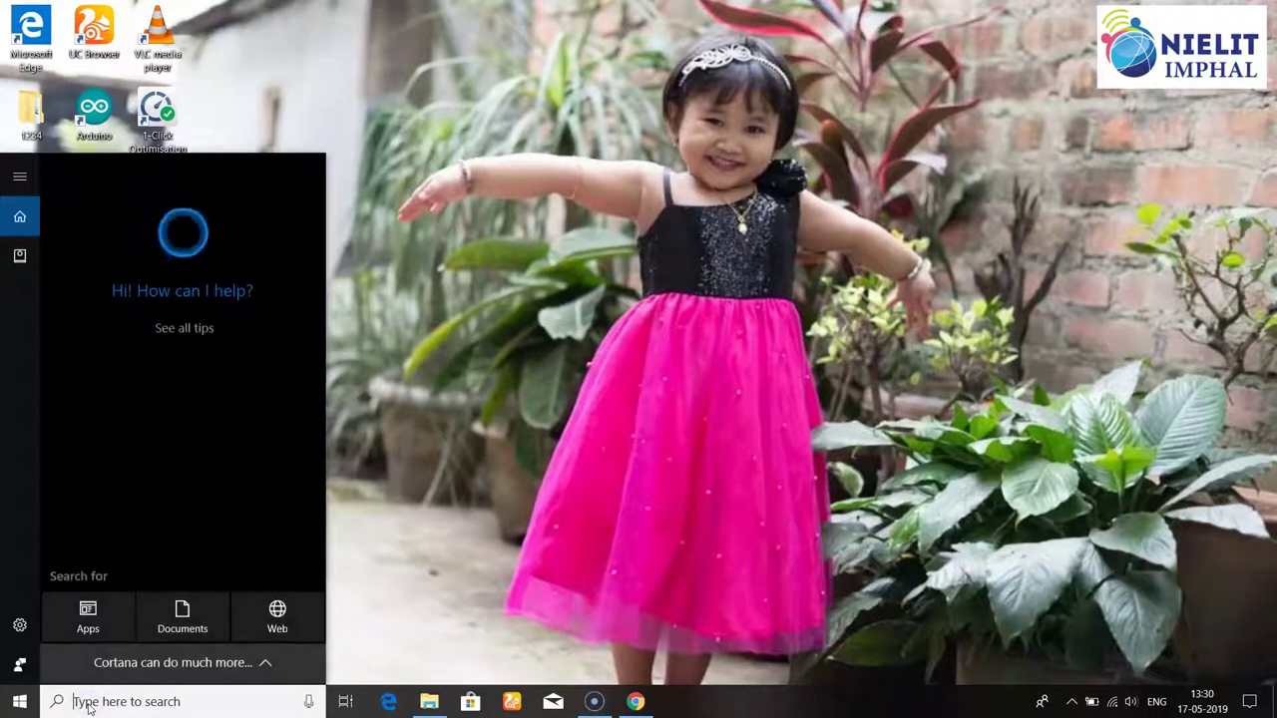
pyautogui.write('co')
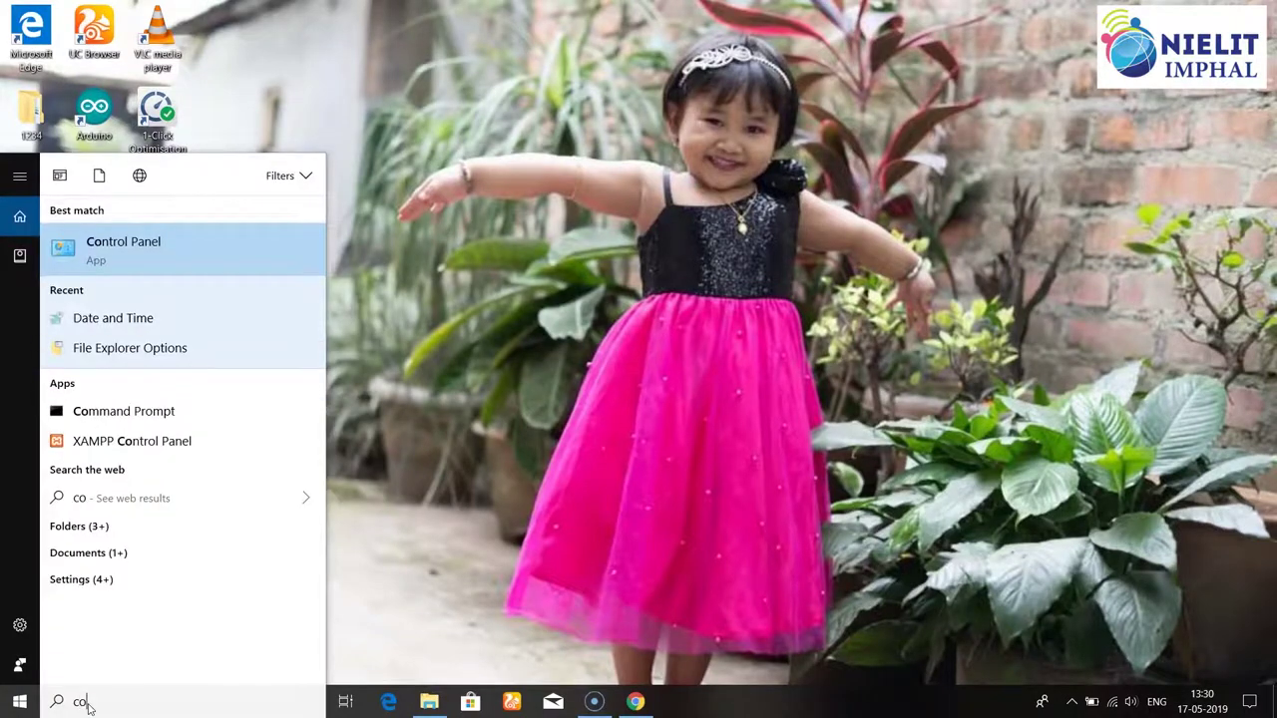
pyautogui.click(99, 250)
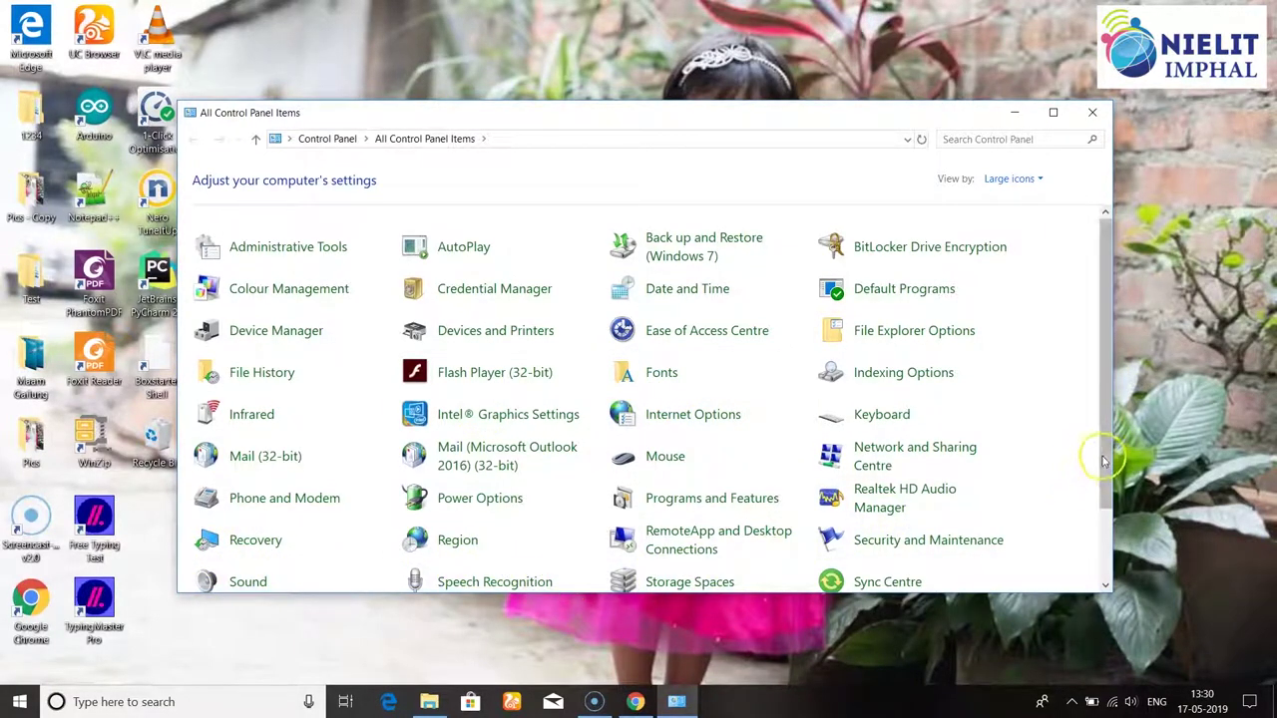
pyautogui.click(1054, 112)
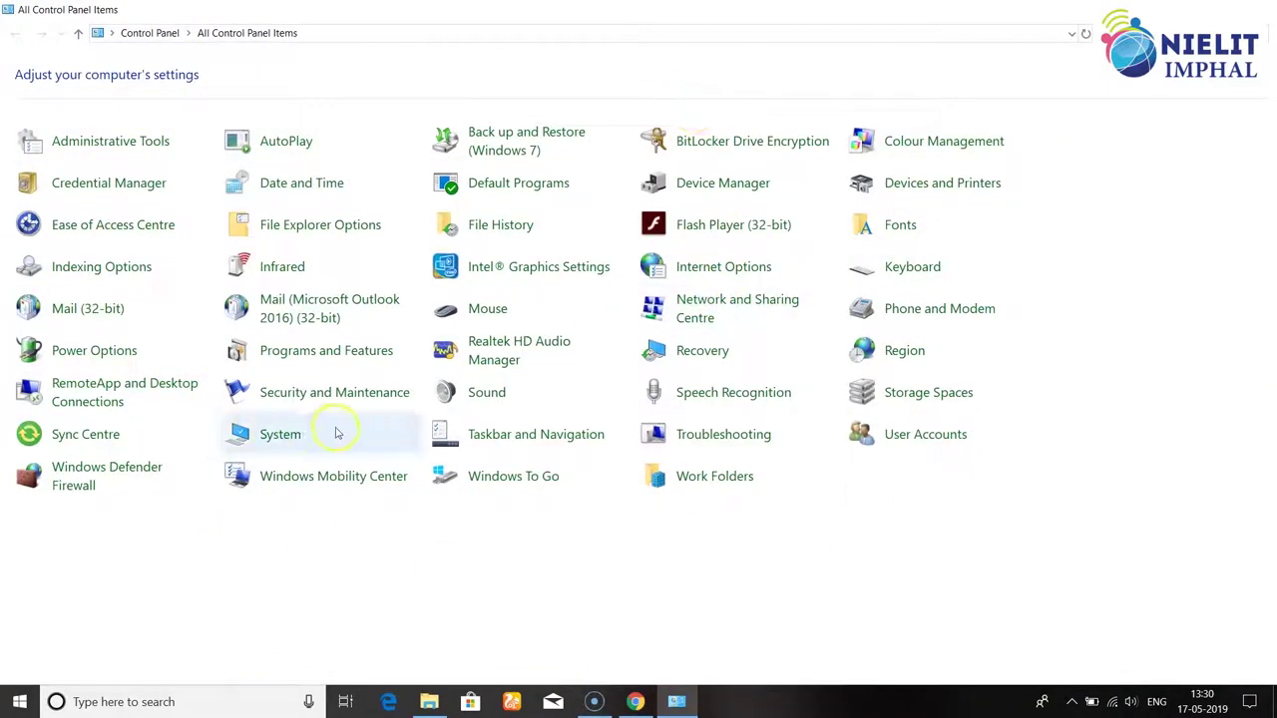
pyautogui.click(488, 311)
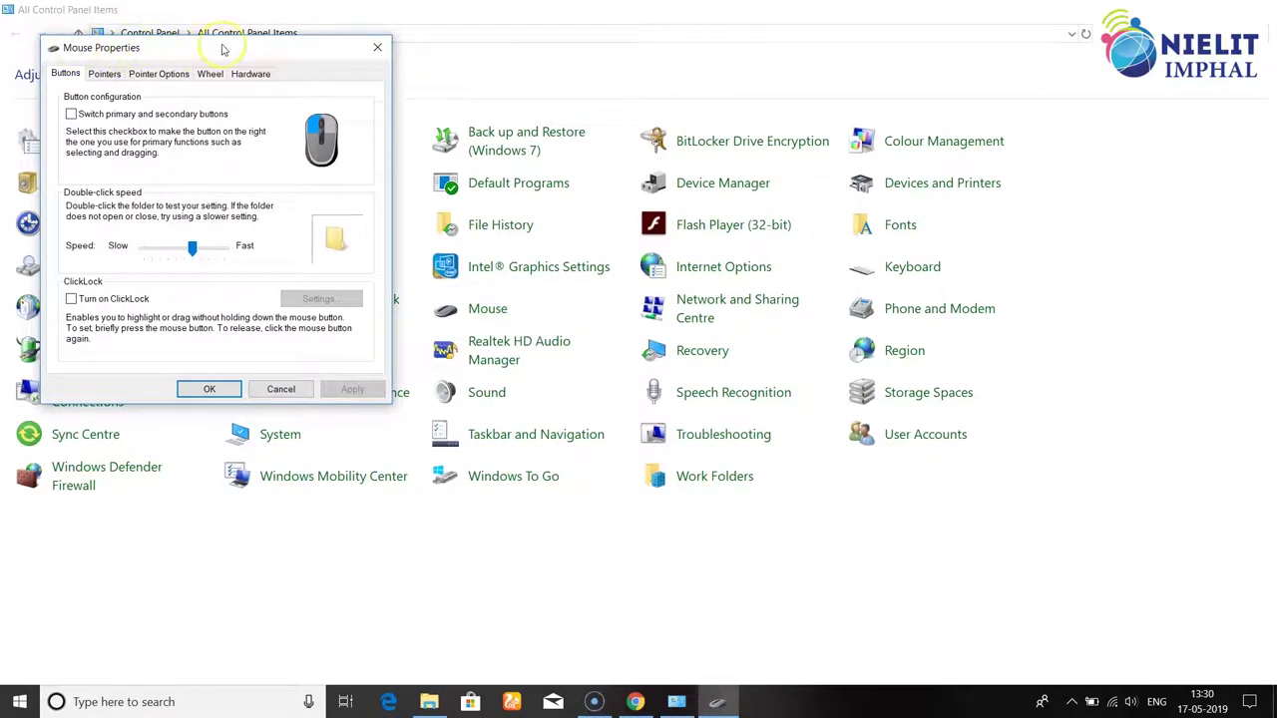
# - Move the Mouse Properties dialog aside, then turn the switching of primary and secondary buttons on and off again
pyautogui.moveTo(221, 47); pyautogui.dragTo(372, 56)
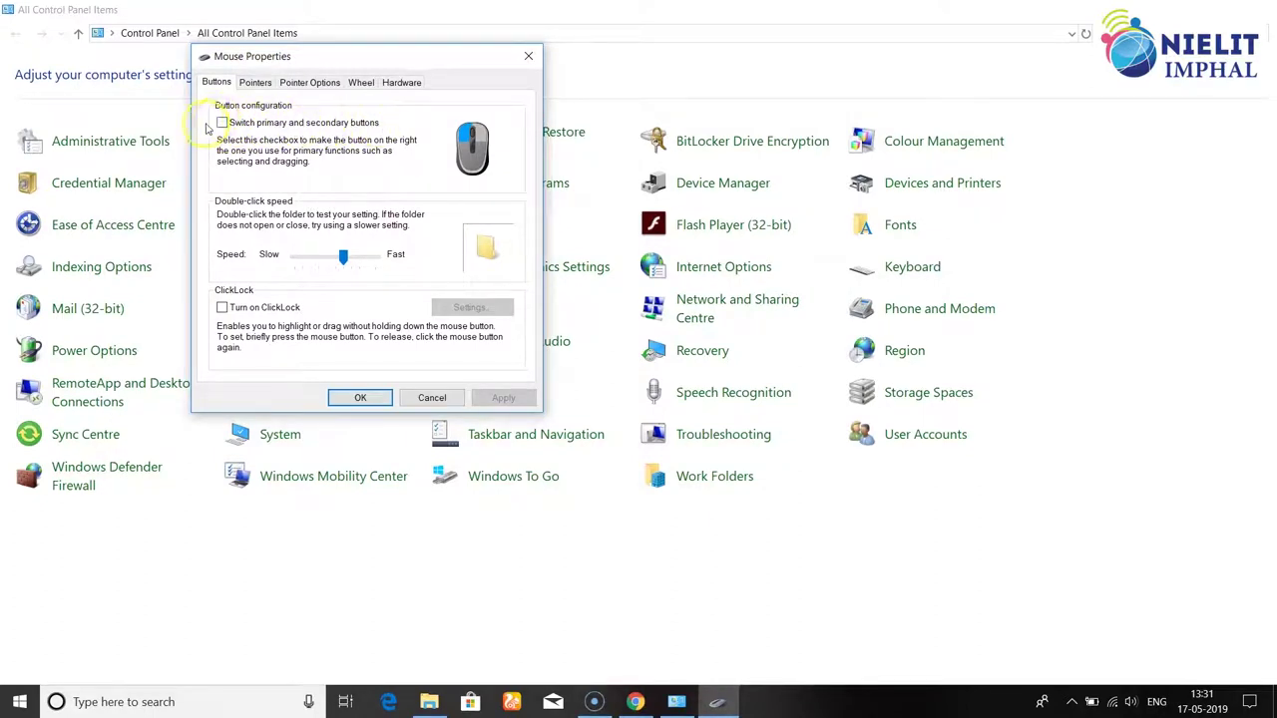
pyautogui.click(223, 123)
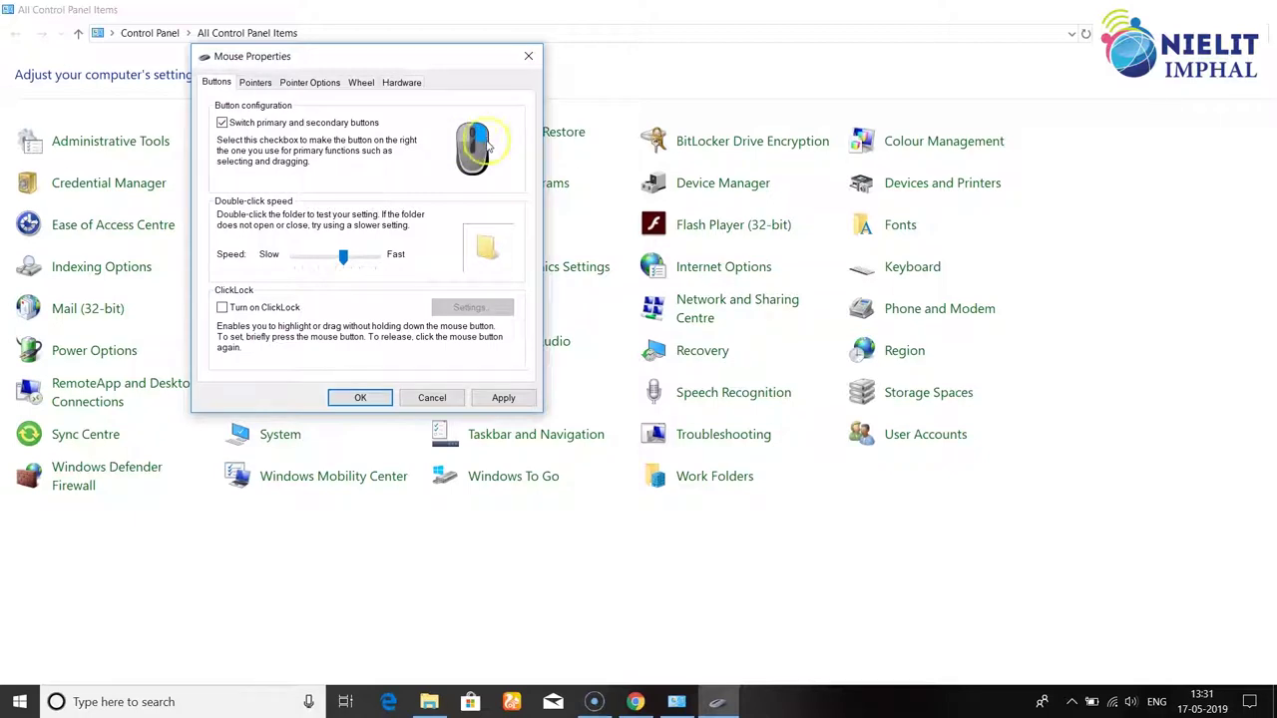
pyautogui.click(221, 124)
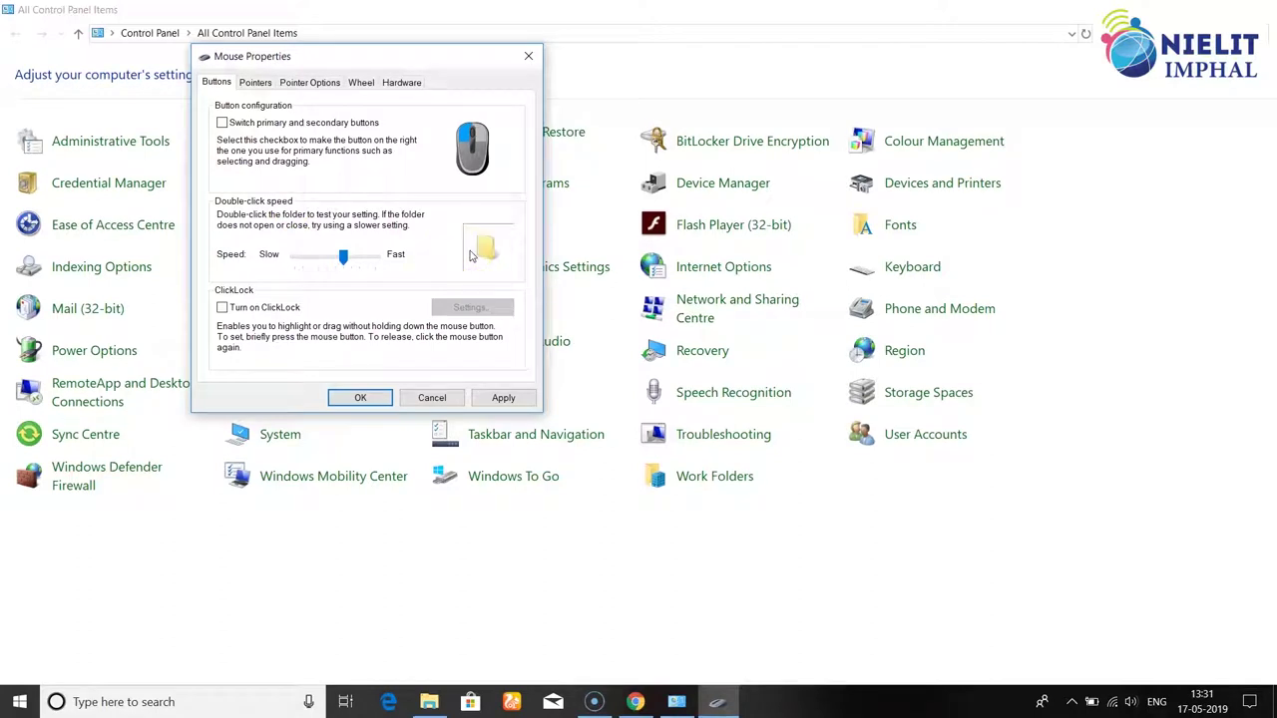
# - Try a faster double-click speed, test it on the sample folder, and return the speed to the middle setting
pyautogui.click(346, 258)
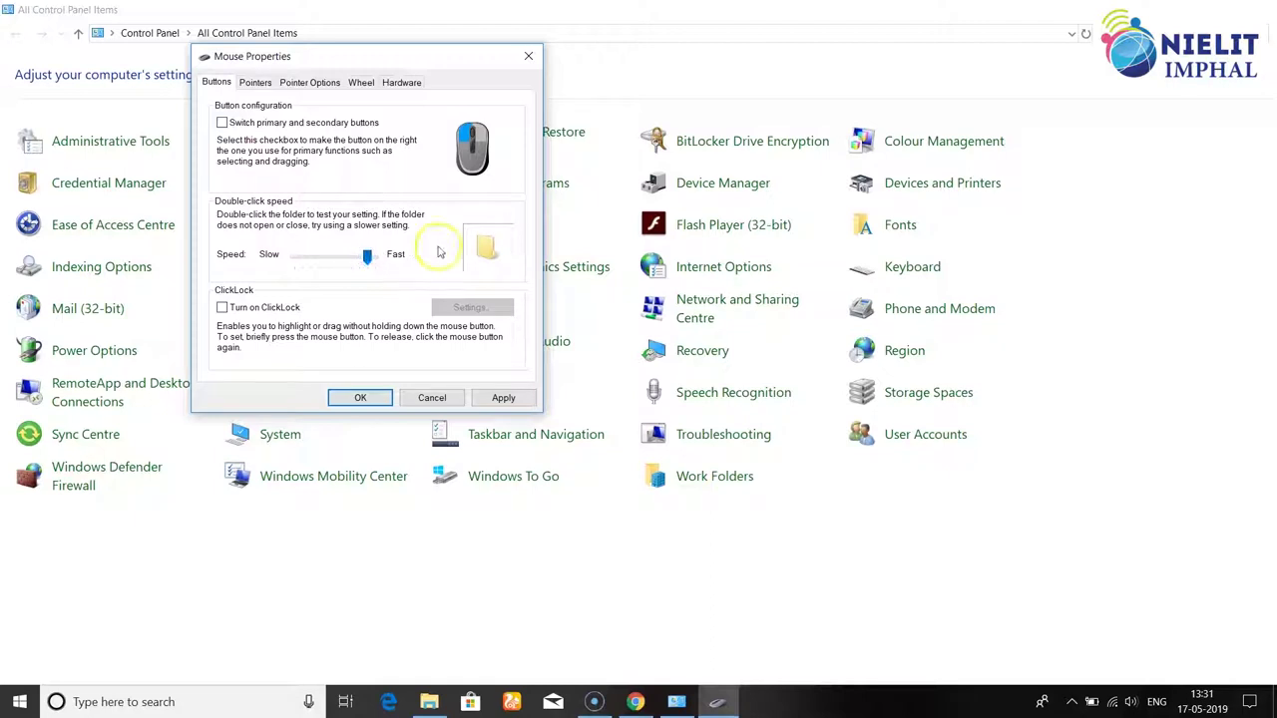
pyautogui.doubleClick(481, 253)
pyautogui.doubleClick(479, 257)
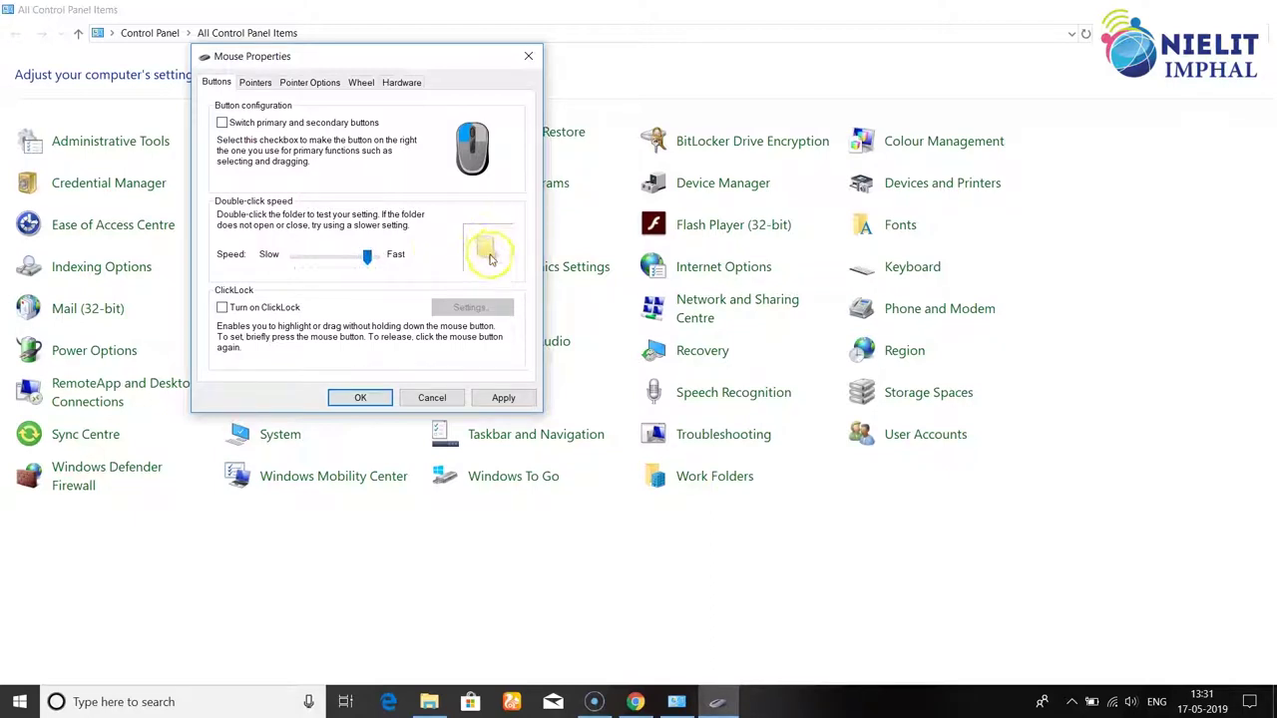
pyautogui.click(366, 258)
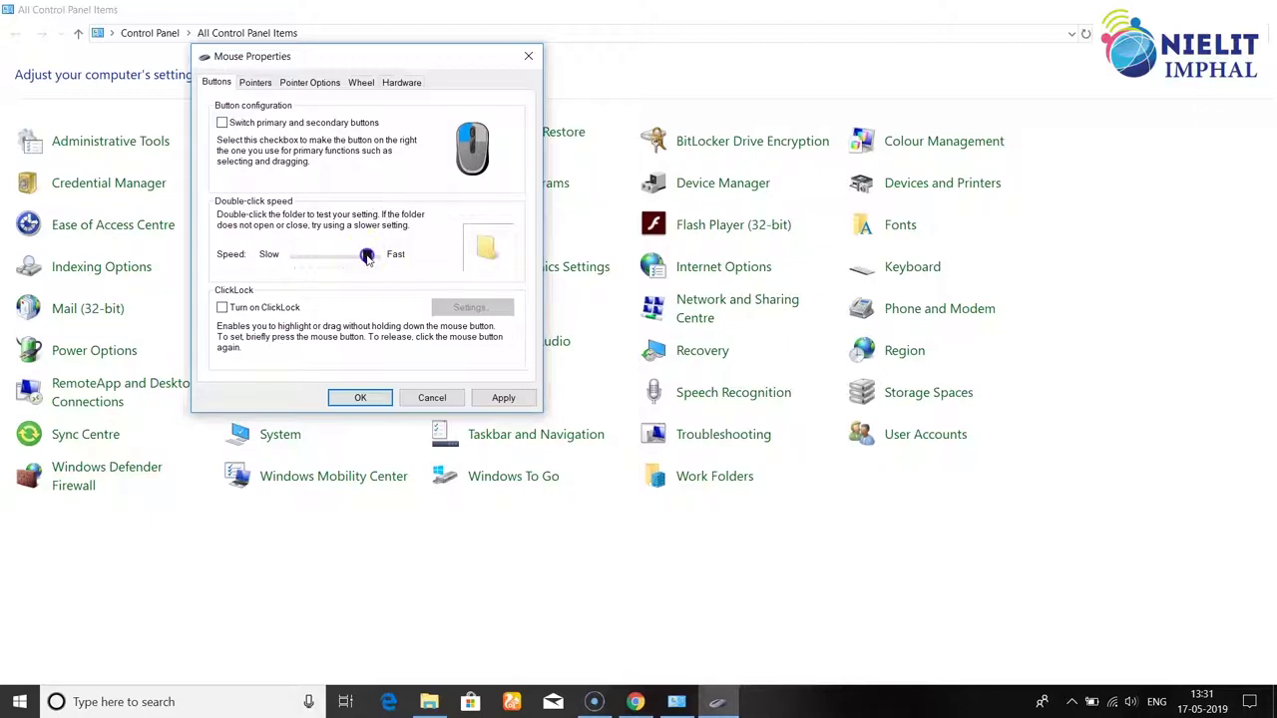
pyautogui.moveTo(355, 257)
pyautogui.mouseDown()
pyautogui.moveTo(302, 260)
pyautogui.moveTo(342, 260)
pyautogui.mouseUp()
pyautogui.moveTo(338, 260); pyautogui.dragTo(356, 261)
pyautogui.moveTo(343, 261); pyautogui.dragTo(344, 261)
# - Review the customisable pointers, assign aero_pen_l.cur to Normal Select, apply it, and close the mouse properties
pyautogui.click(256, 84)
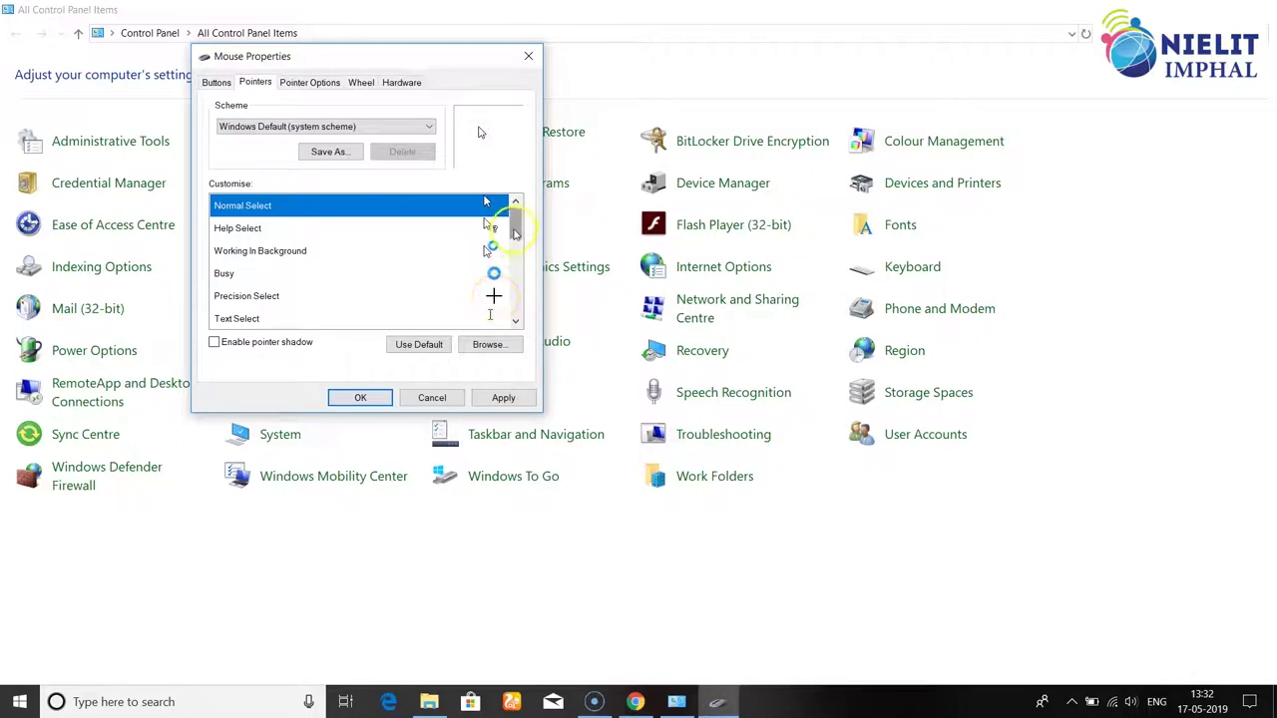
pyautogui.moveTo(514, 231); pyautogui.dragTo(515, 251)
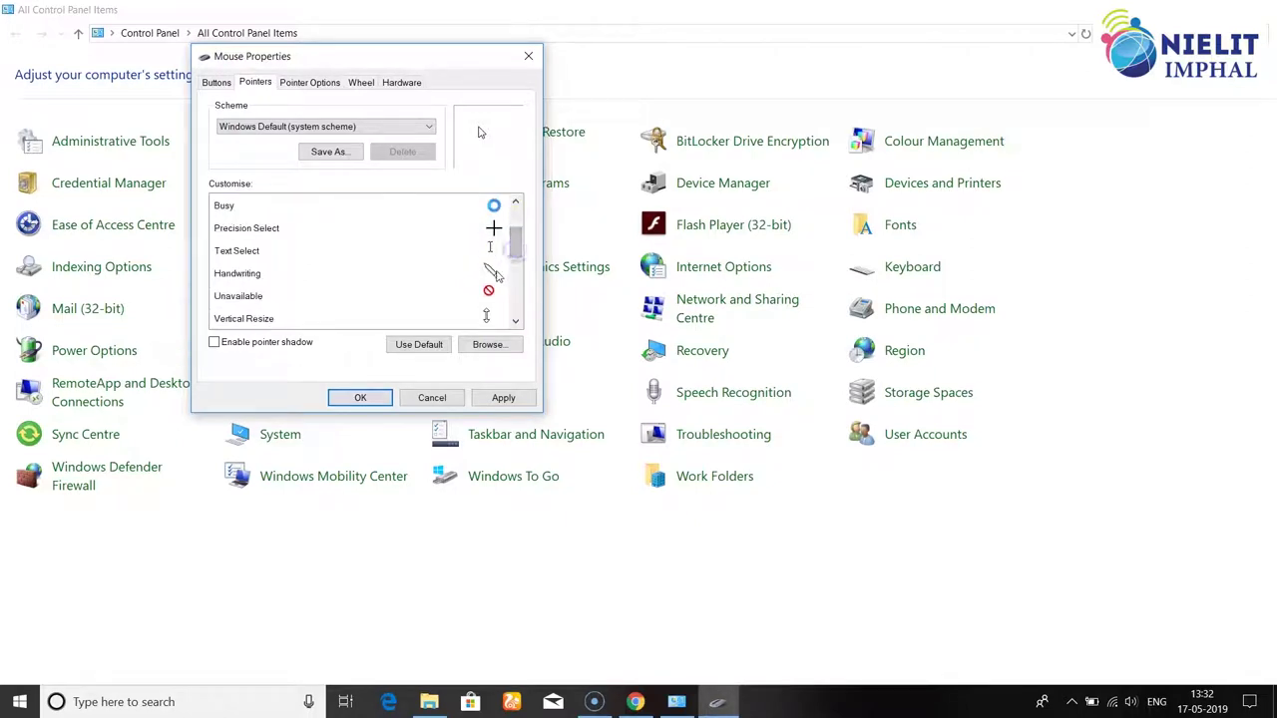
pyautogui.moveTo(515, 250); pyautogui.dragTo(517, 309)
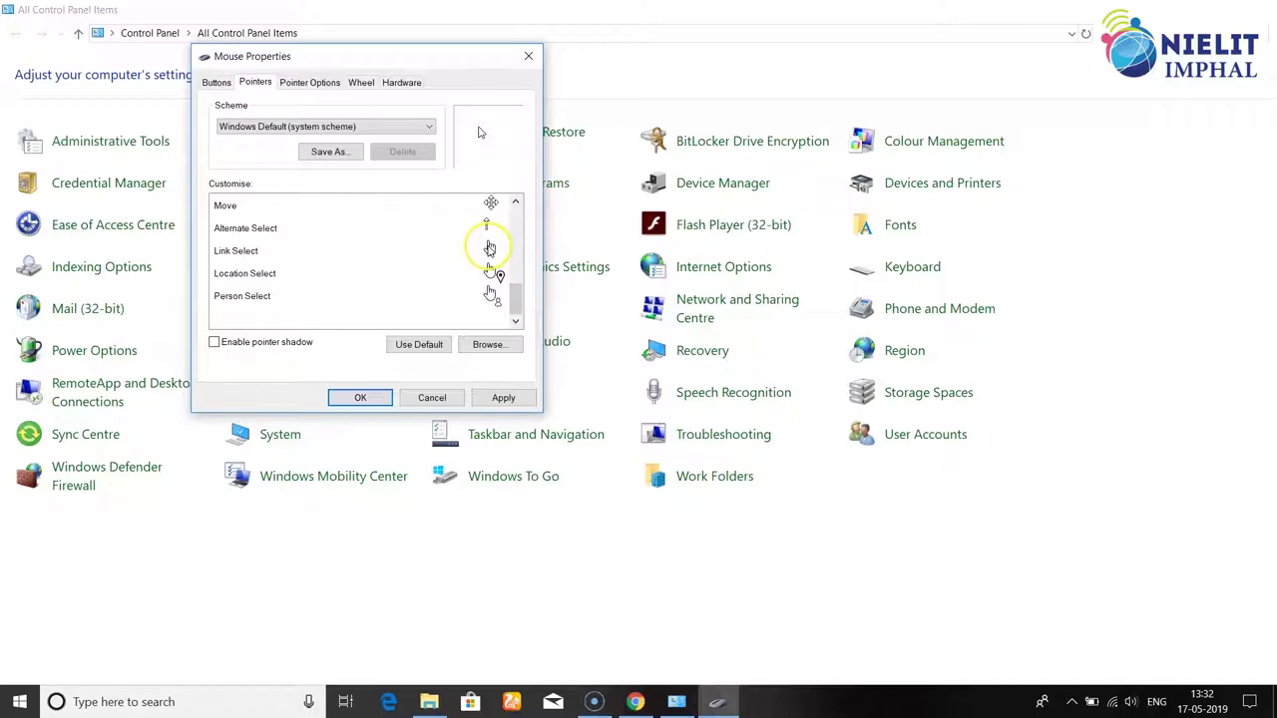
pyautogui.click(490, 345)
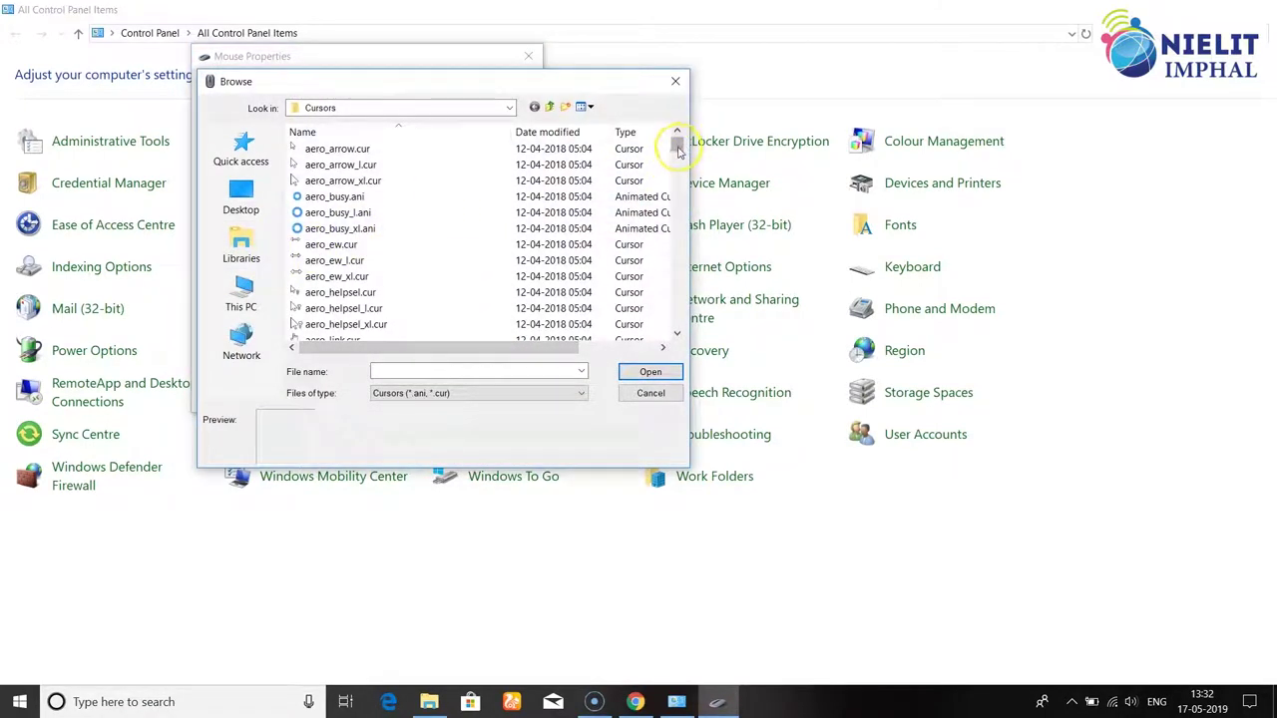
pyautogui.moveTo(677, 147); pyautogui.dragTo(677, 173)
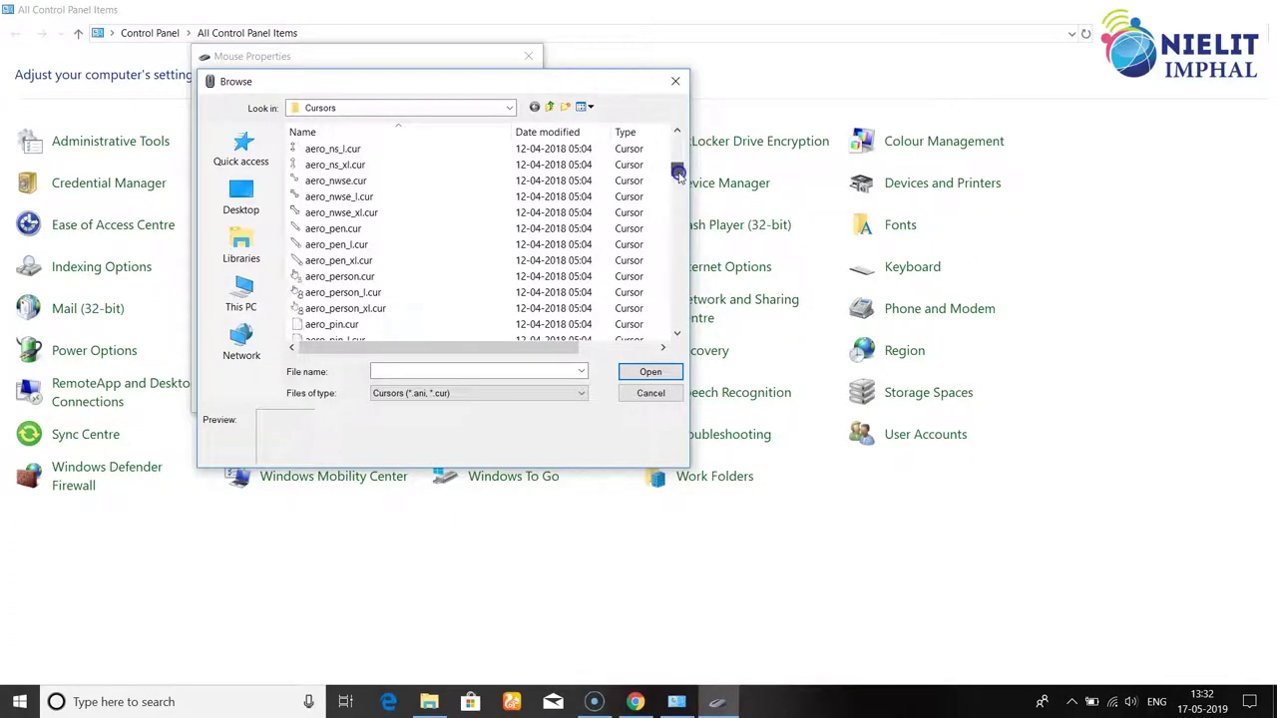
pyautogui.click(304, 249)
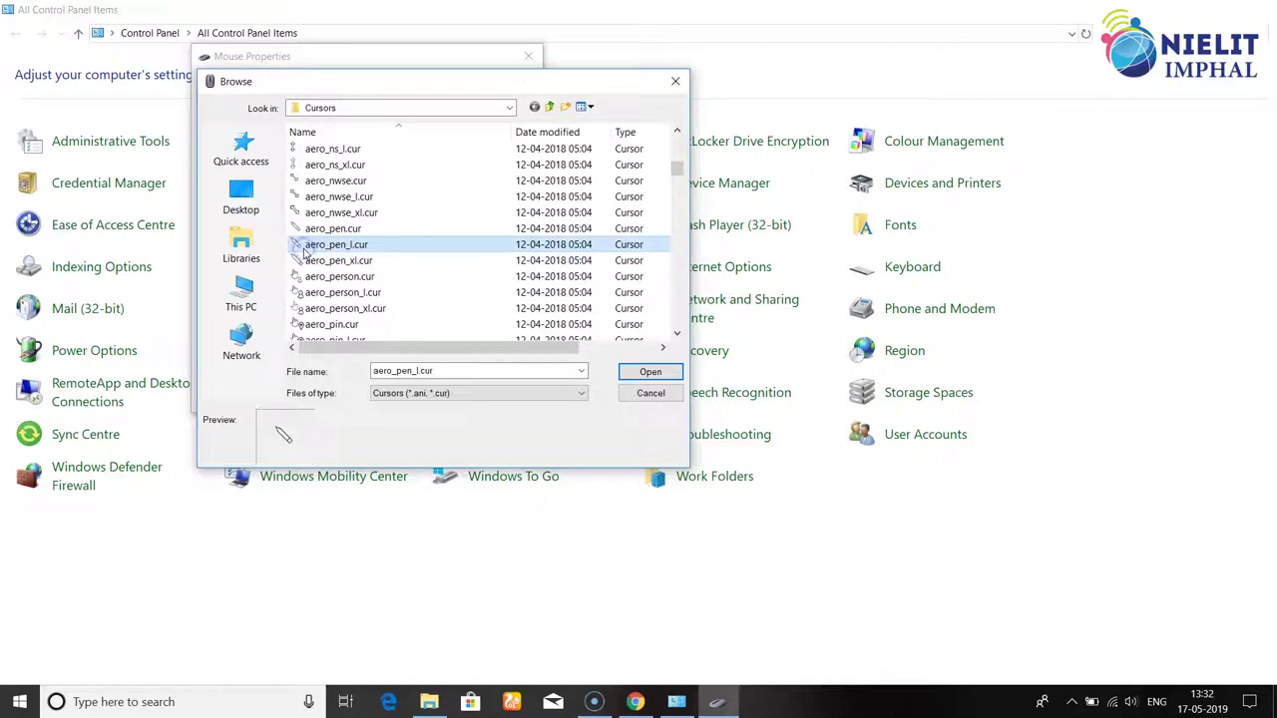
pyautogui.click(645, 371)
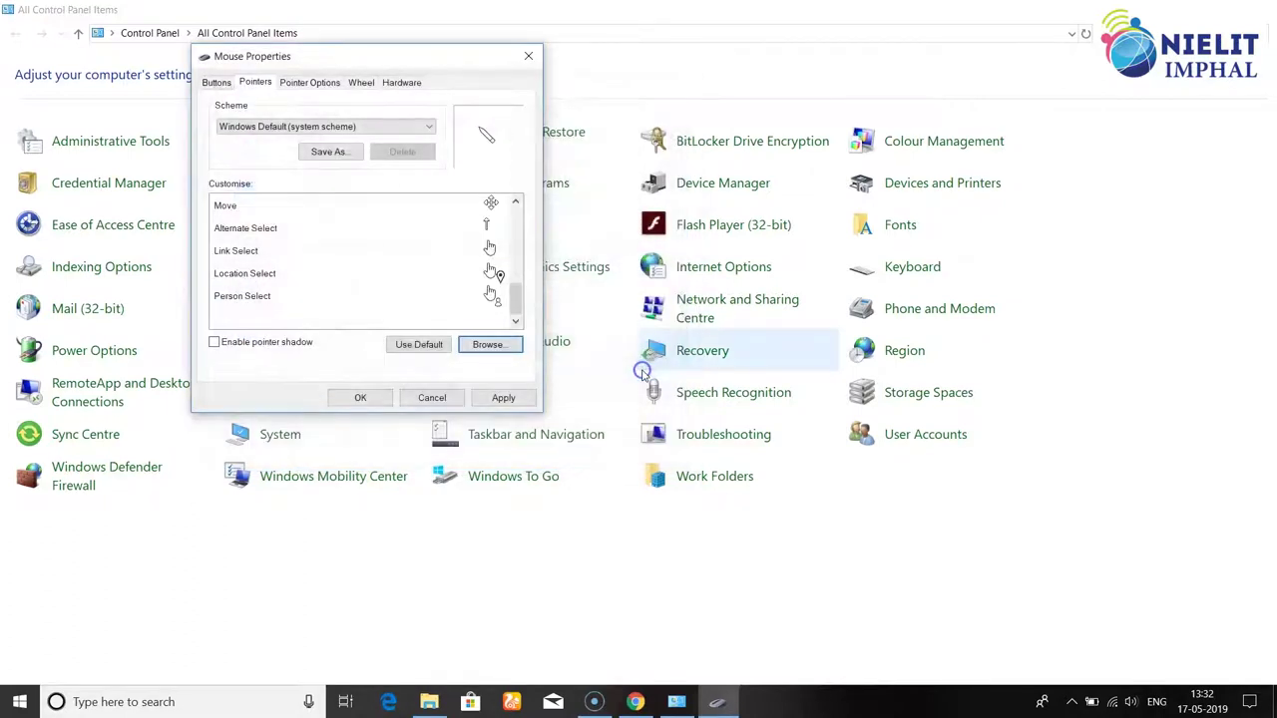
pyautogui.click(504, 398)
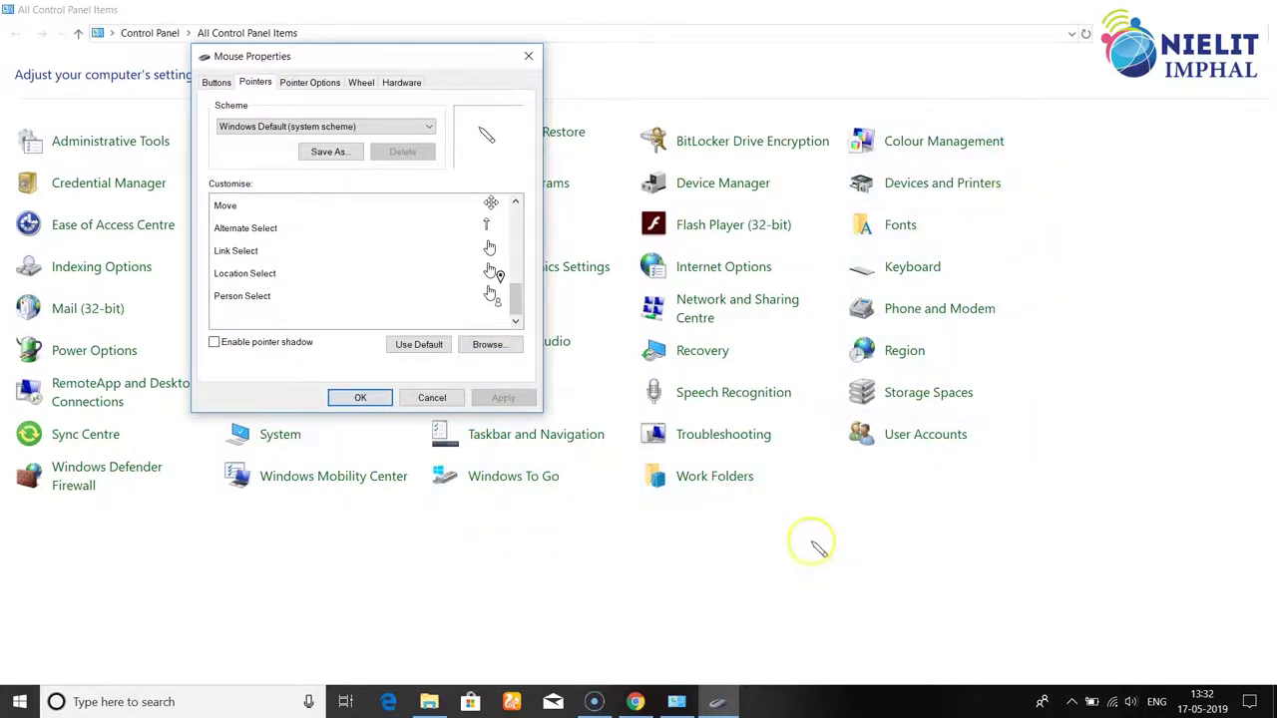
pyautogui.click(359, 398)
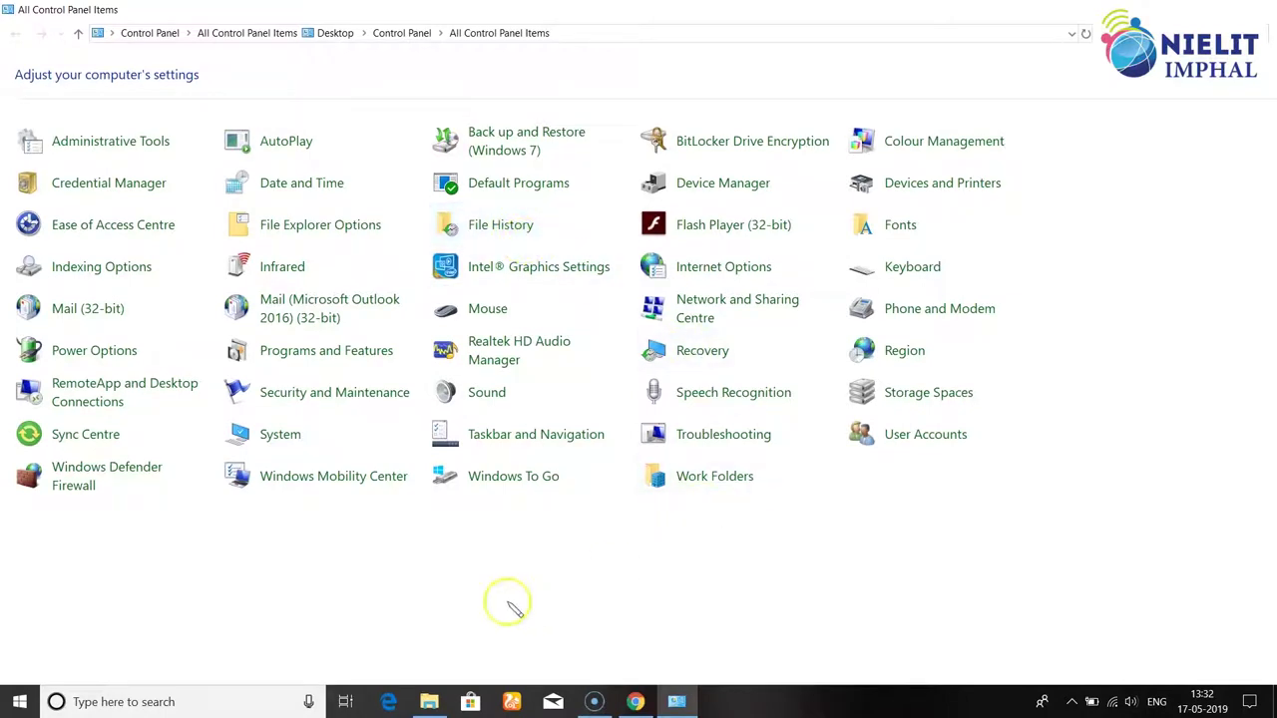
# - Reopen the mouse properties, change the Normal Select pointer to aero_arrow_l.cur, apply it, and close the dialog
pyautogui.click(487, 311)
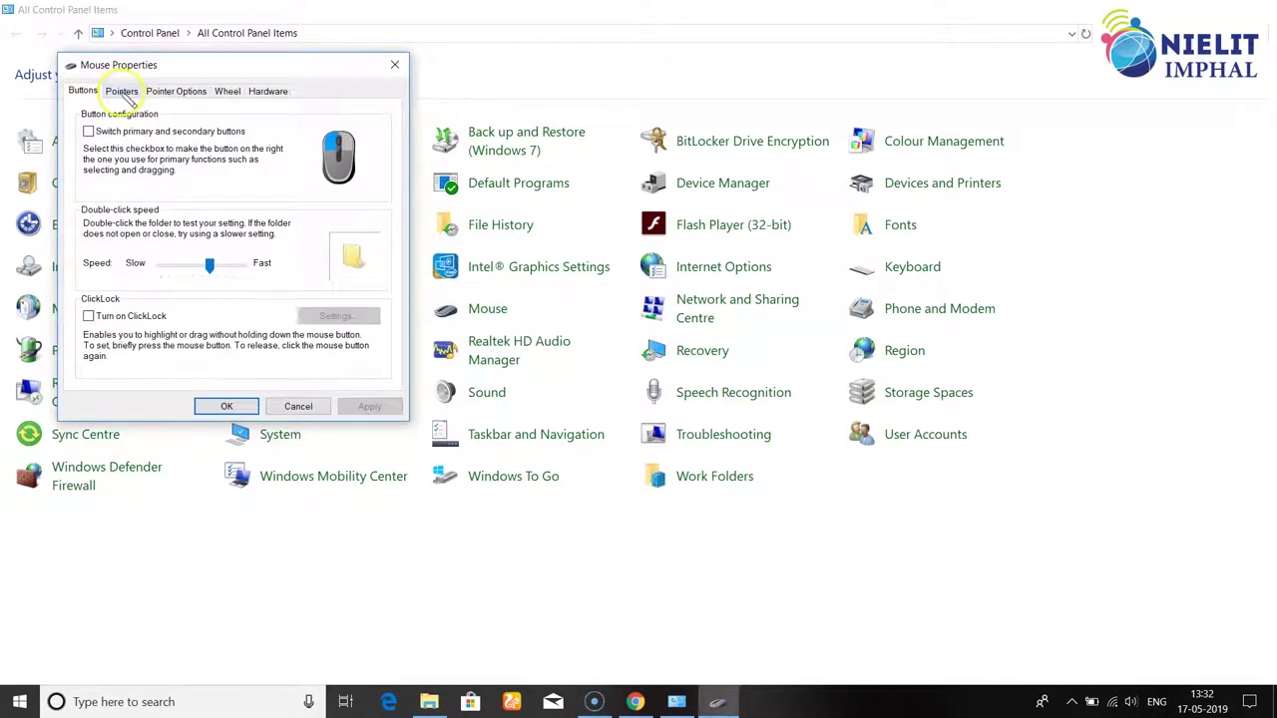
pyautogui.click(122, 91)
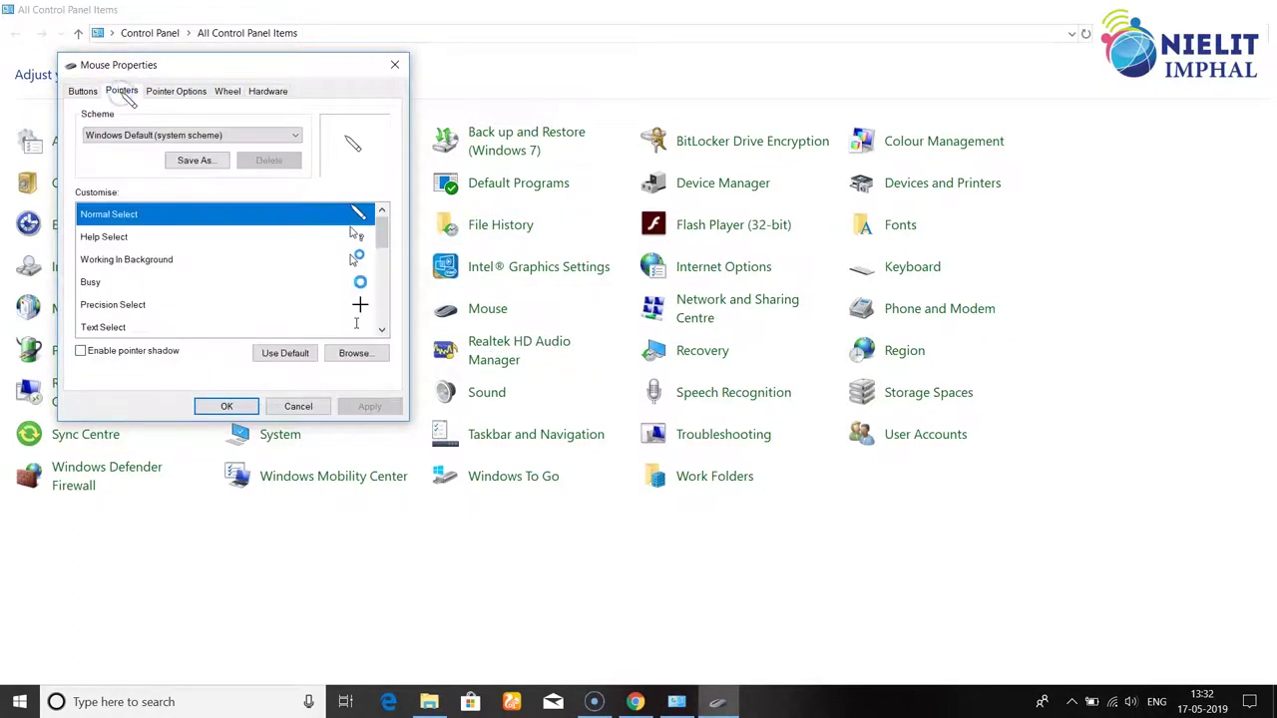
pyautogui.click(365, 356)
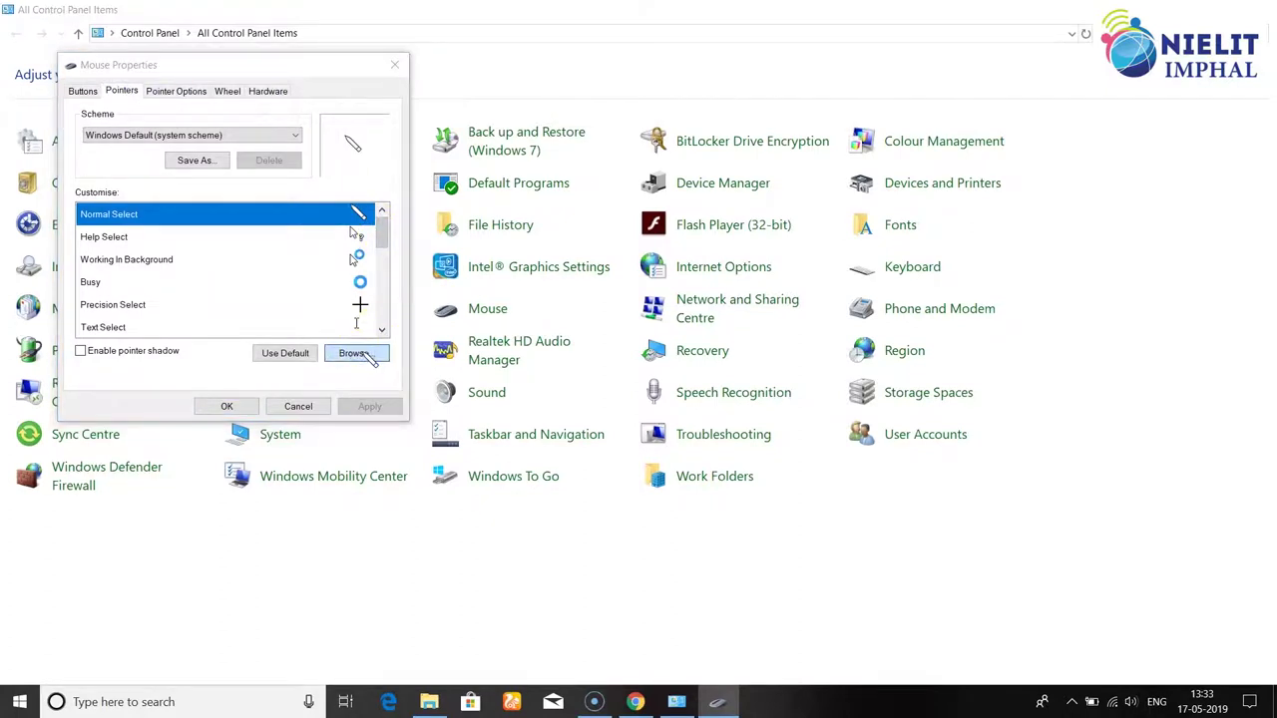
pyautogui.click(204, 159)
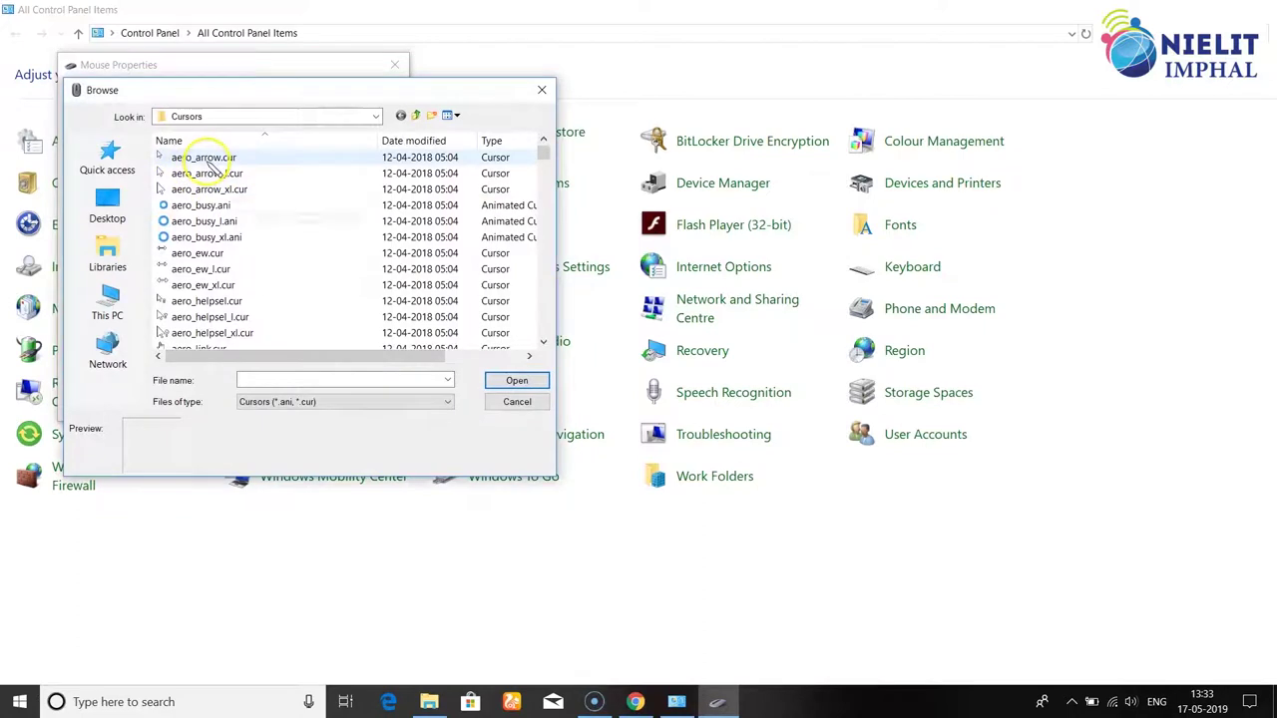
pyautogui.click(208, 174)
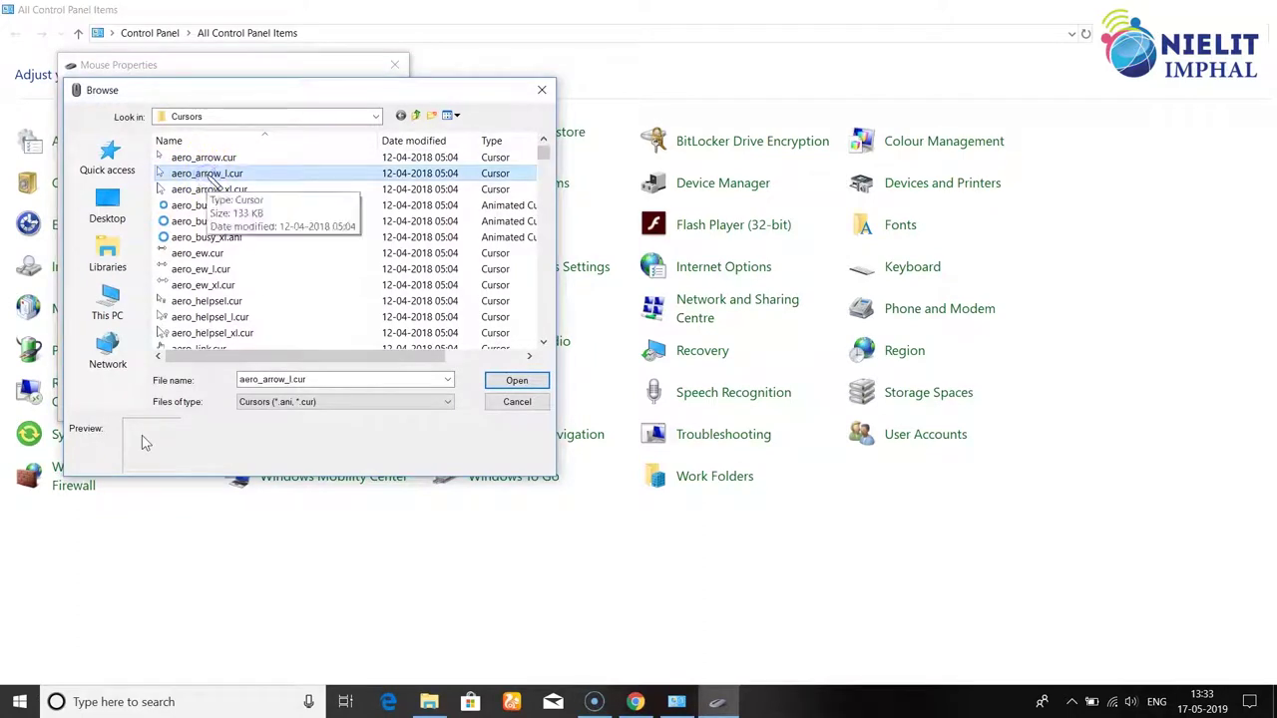
pyautogui.click(515, 380)
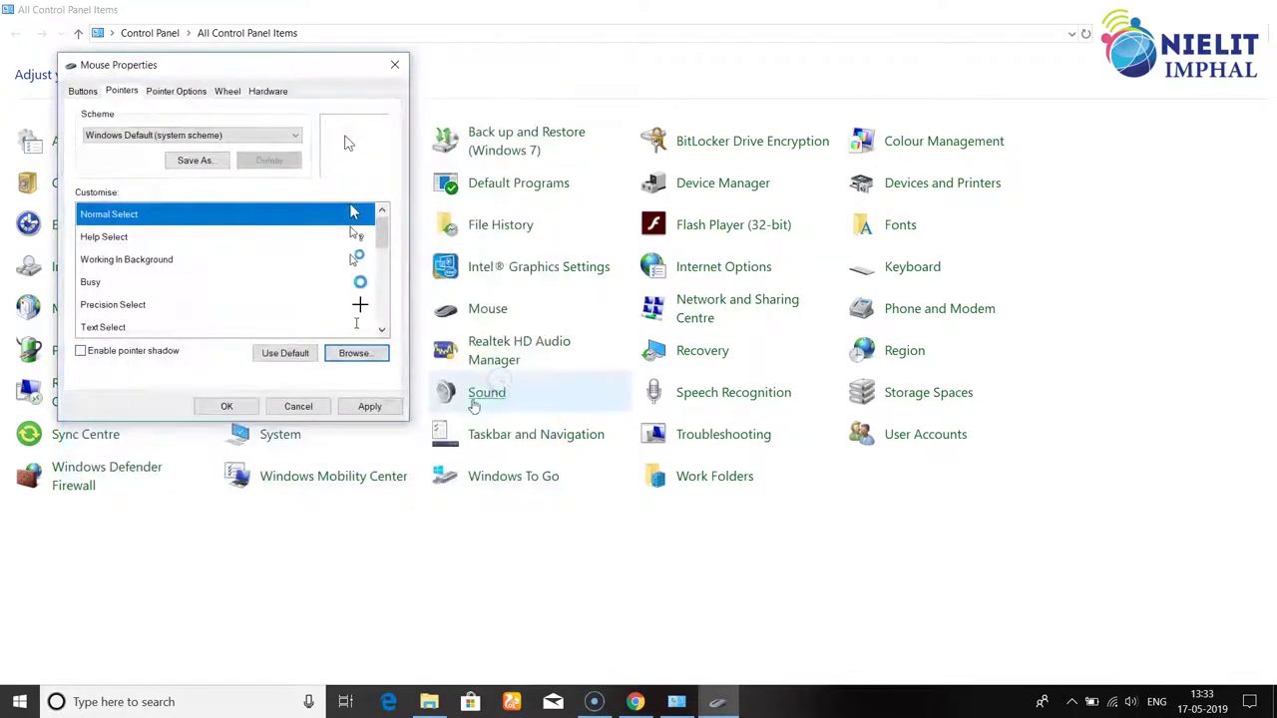
pyautogui.click(369, 406)
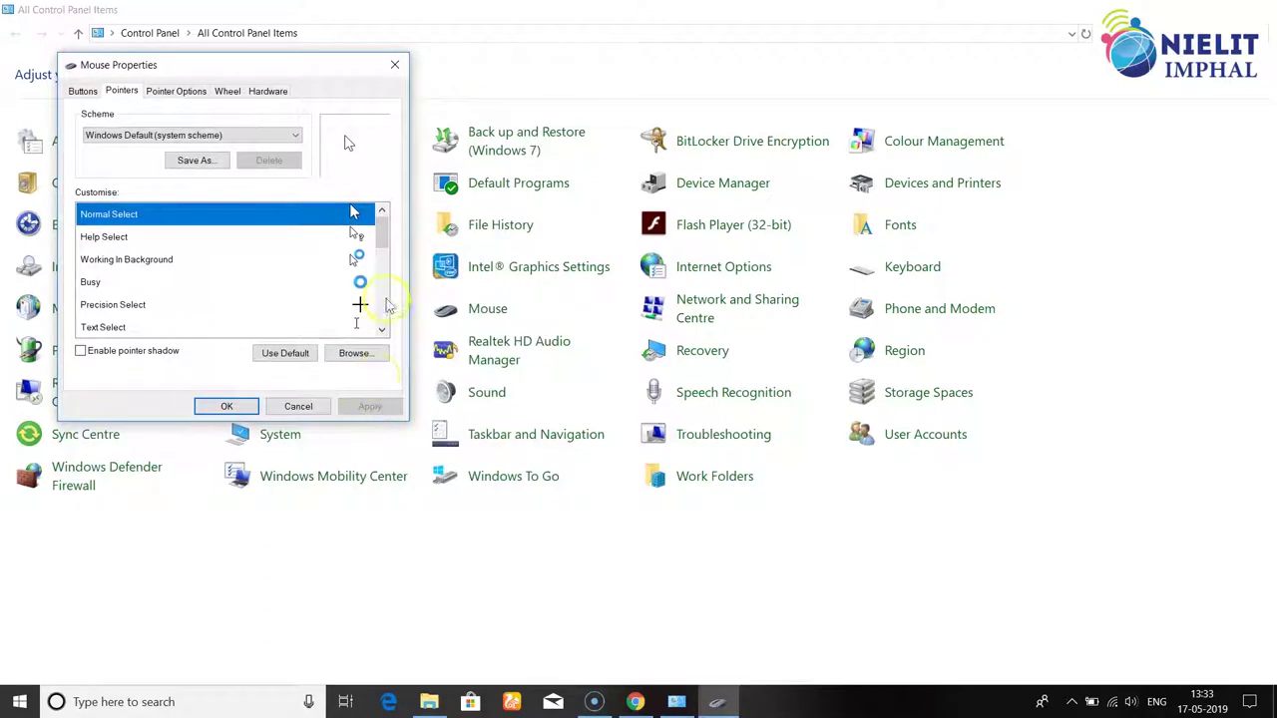
pyautogui.click(228, 407)
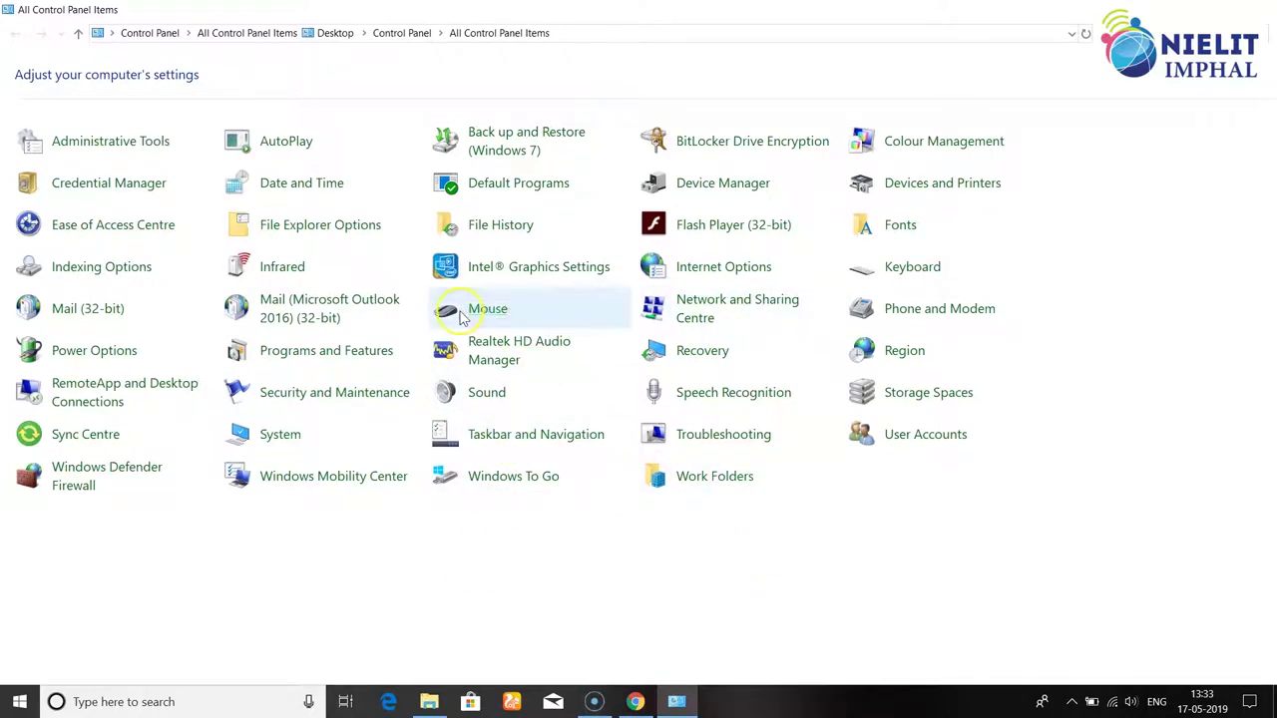
# - Bring up the mouse's pointer options and briefly try a faster pointer speed and pointer trails, restoring both settings
pyautogui.click(490, 308)
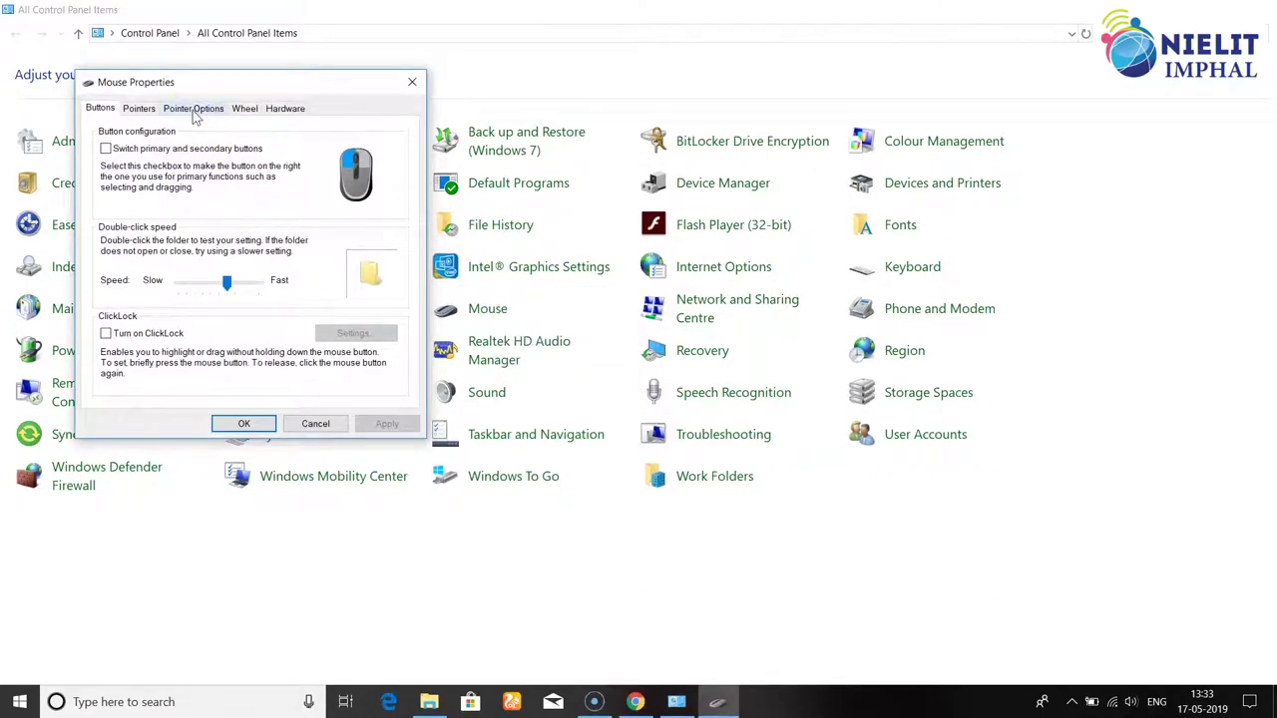
pyautogui.click(194, 109)
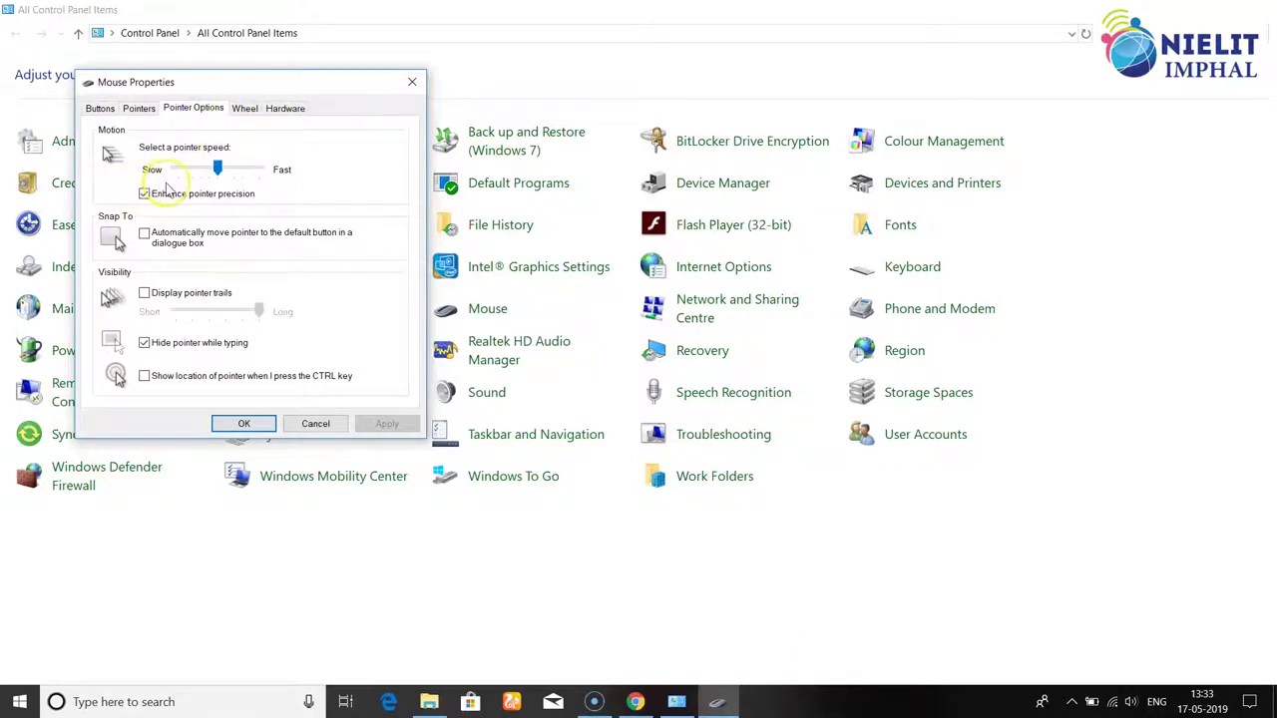
pyautogui.click(218, 167)
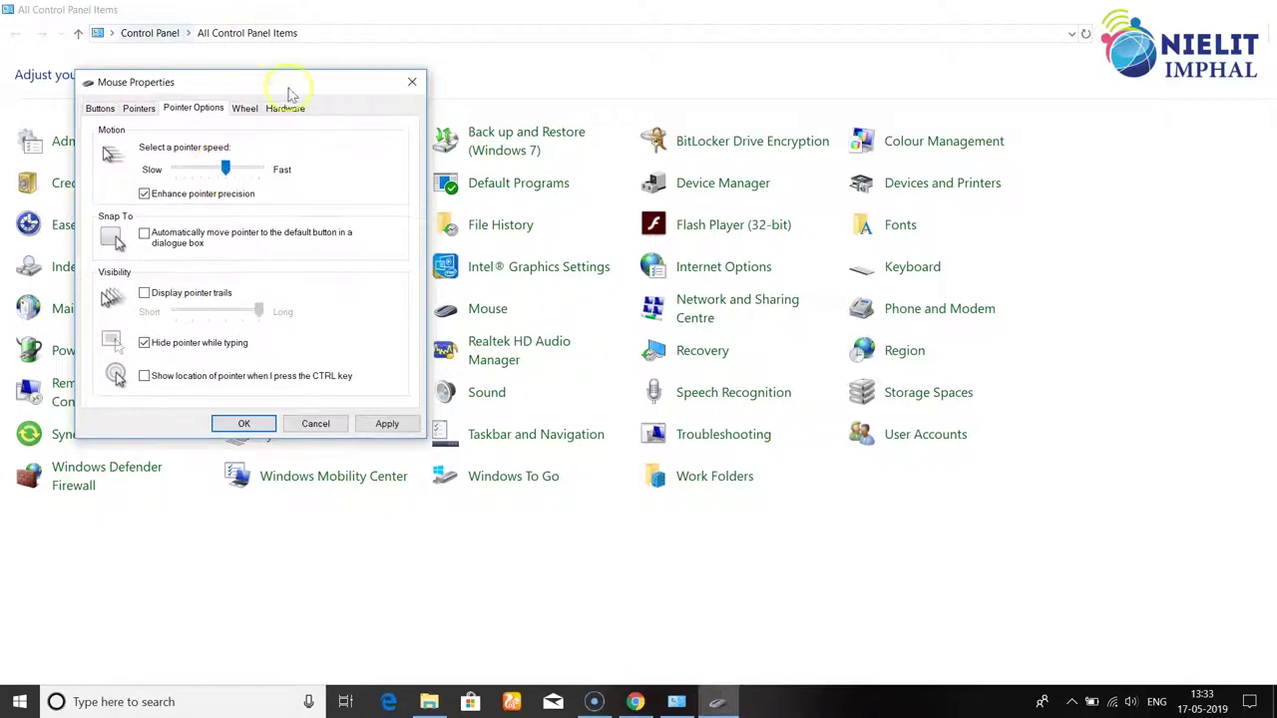
pyautogui.click(225, 170)
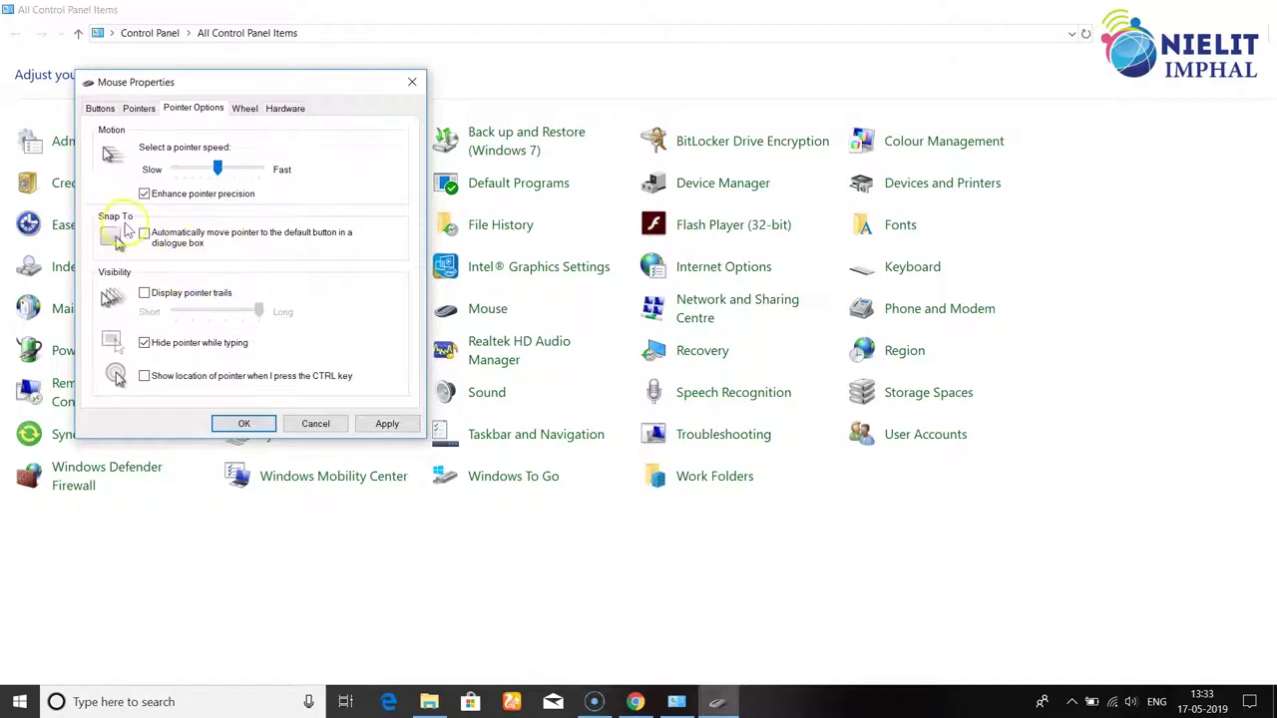
pyautogui.click(144, 293)
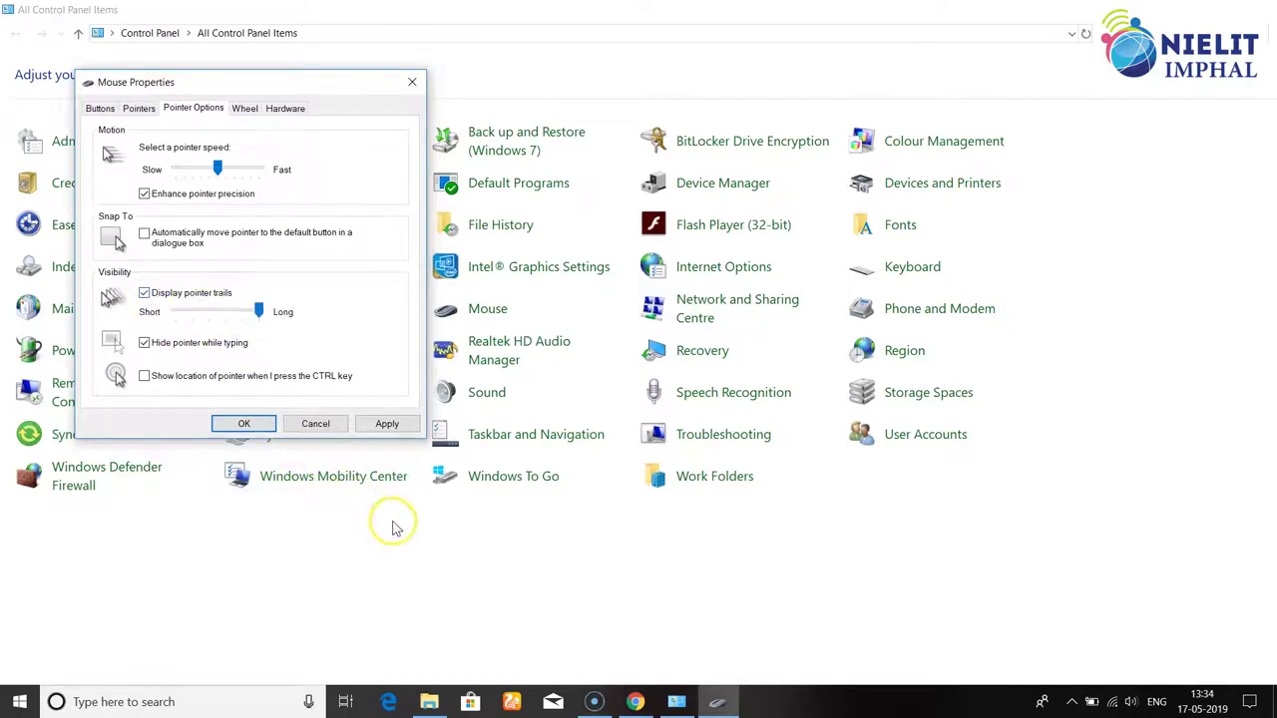
pyautogui.click(145, 293)
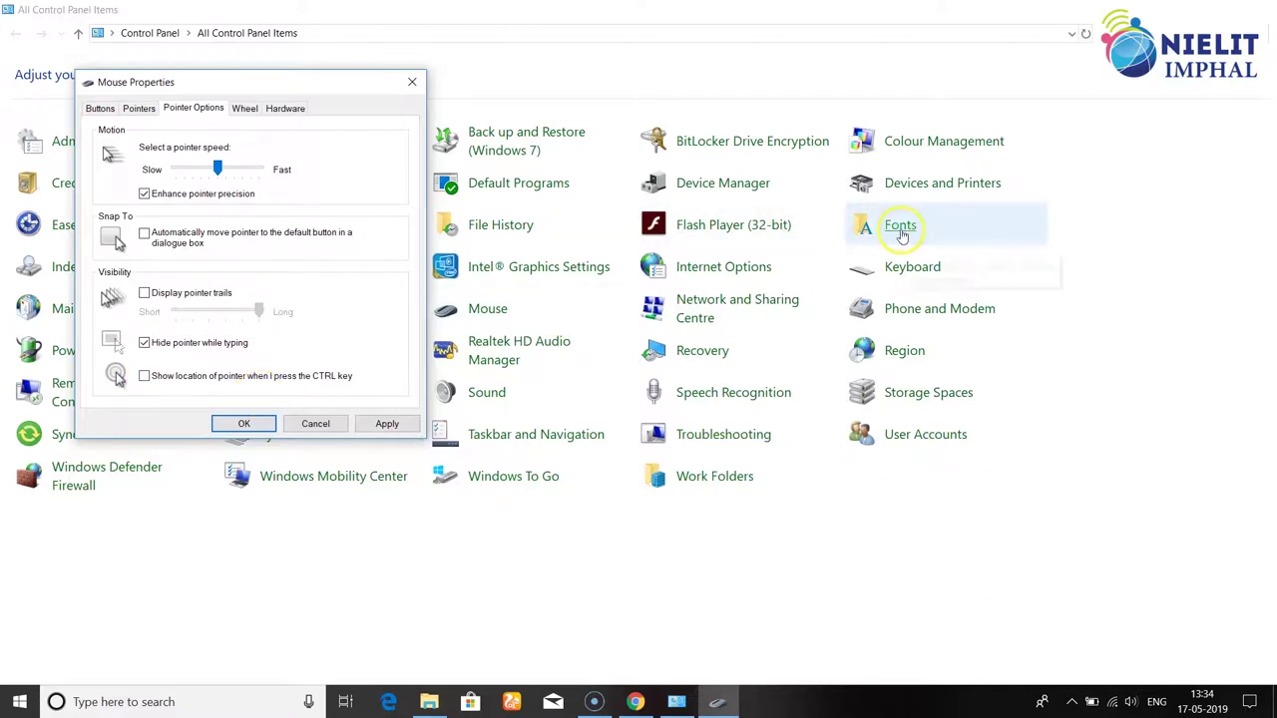
# - Enable showing the pointer location with the CTRL key, test it, apply the setting, and close the mouse properties
pyautogui.click(144, 376)
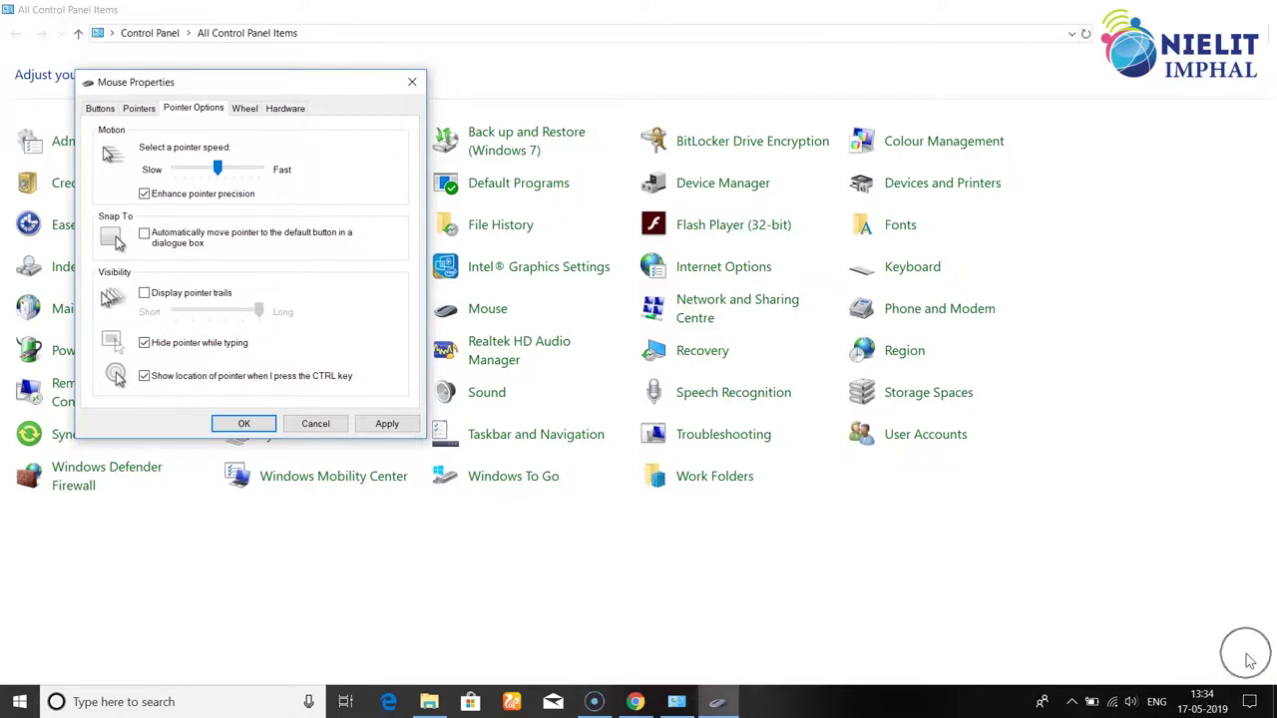
pyautogui.press('ctrl')
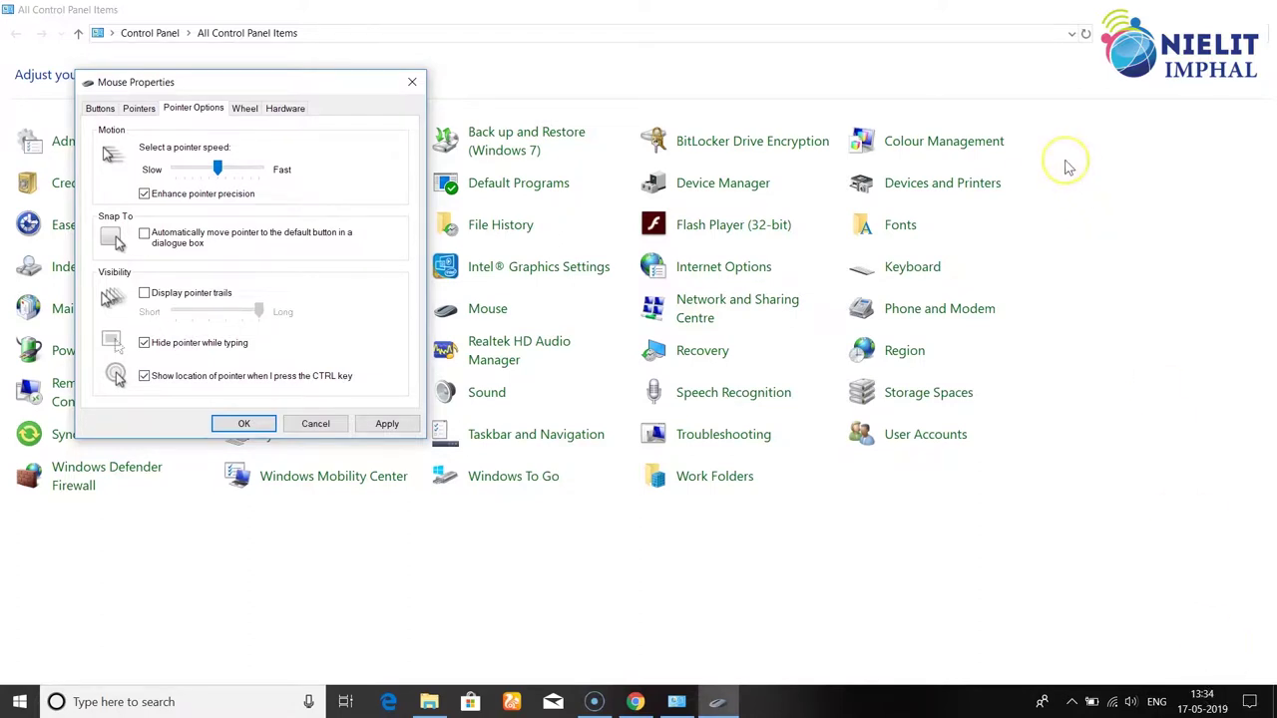
pyautogui.press('ctrl')
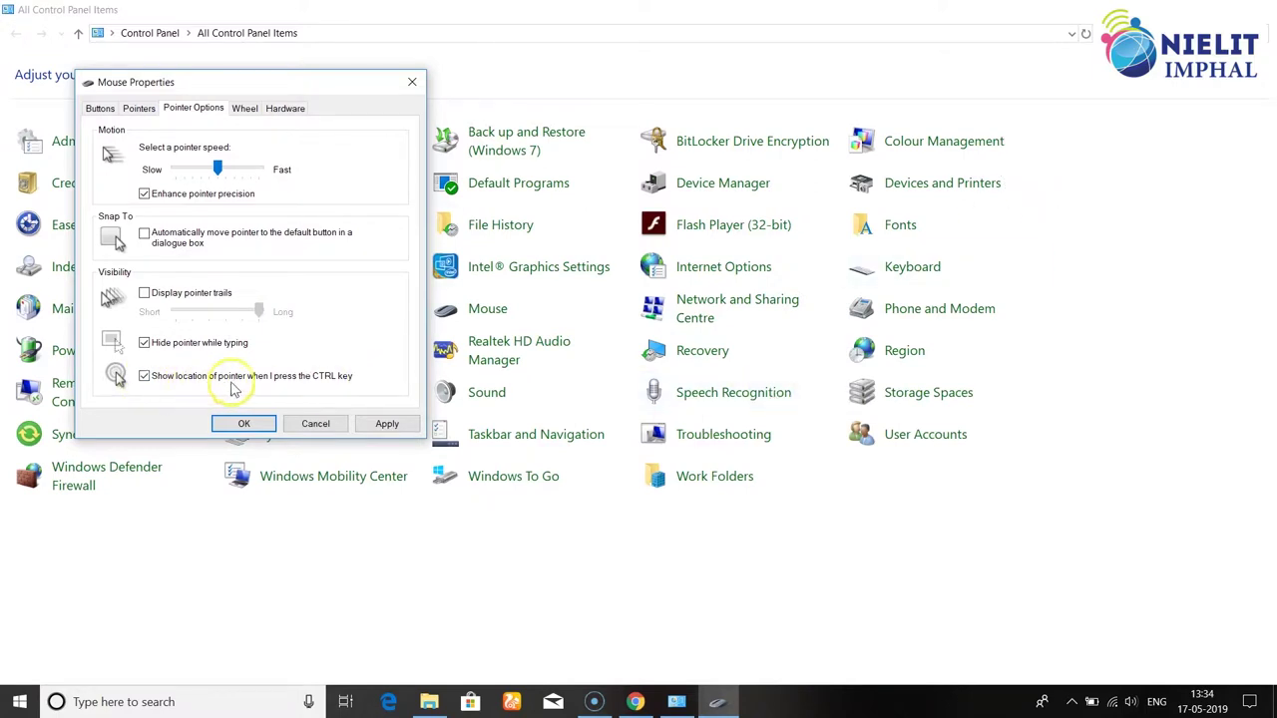
pyautogui.click(385, 424)
pyautogui.click(244, 424)
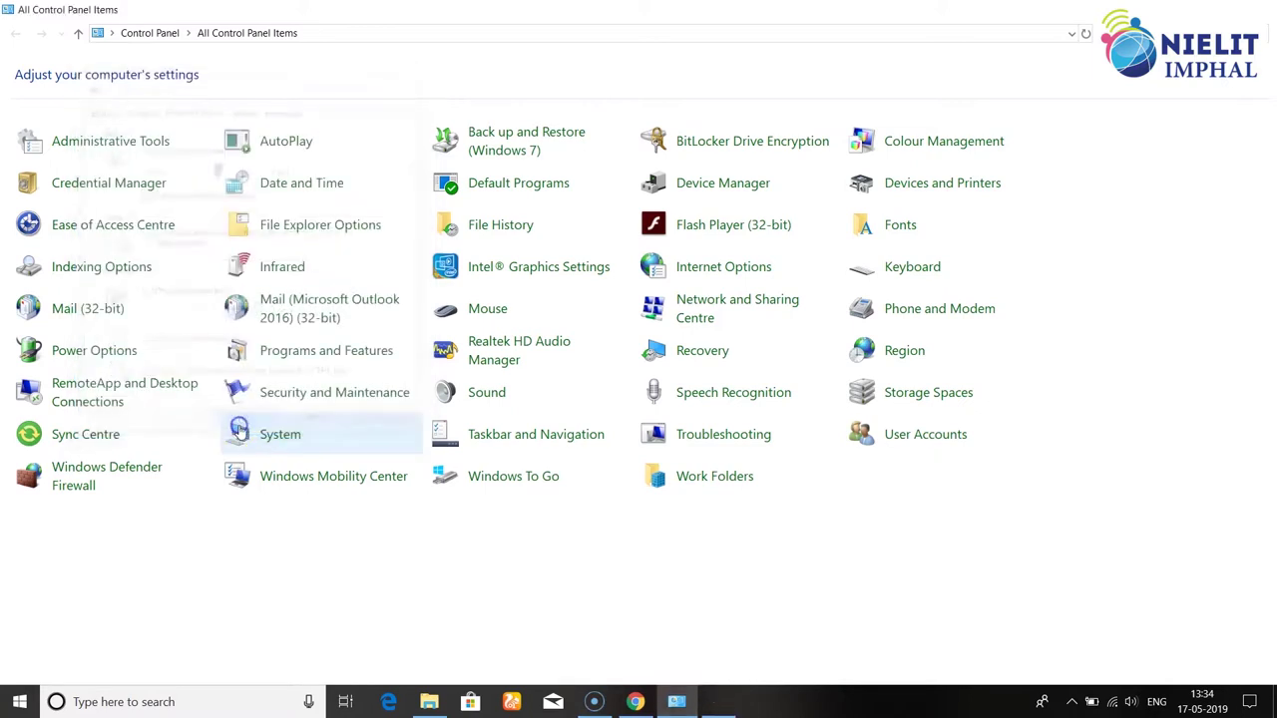